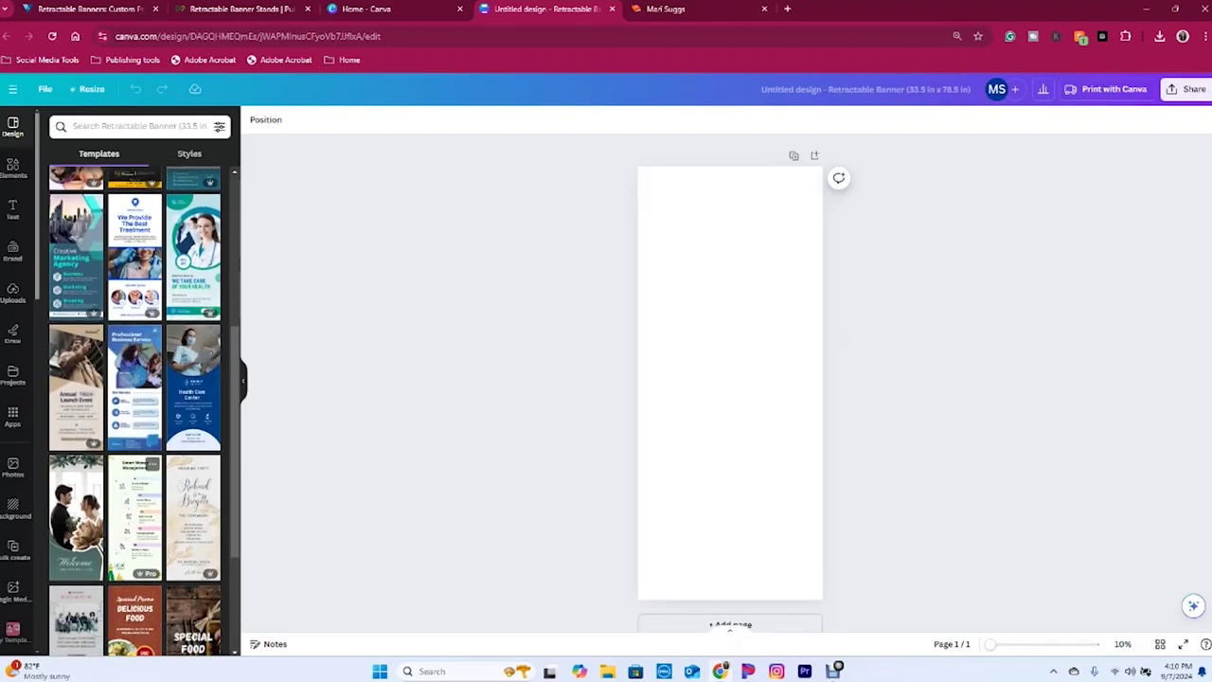
# - Fill the banner page background with a light pink colour
pyautogui.scroll(10, 136, 407)
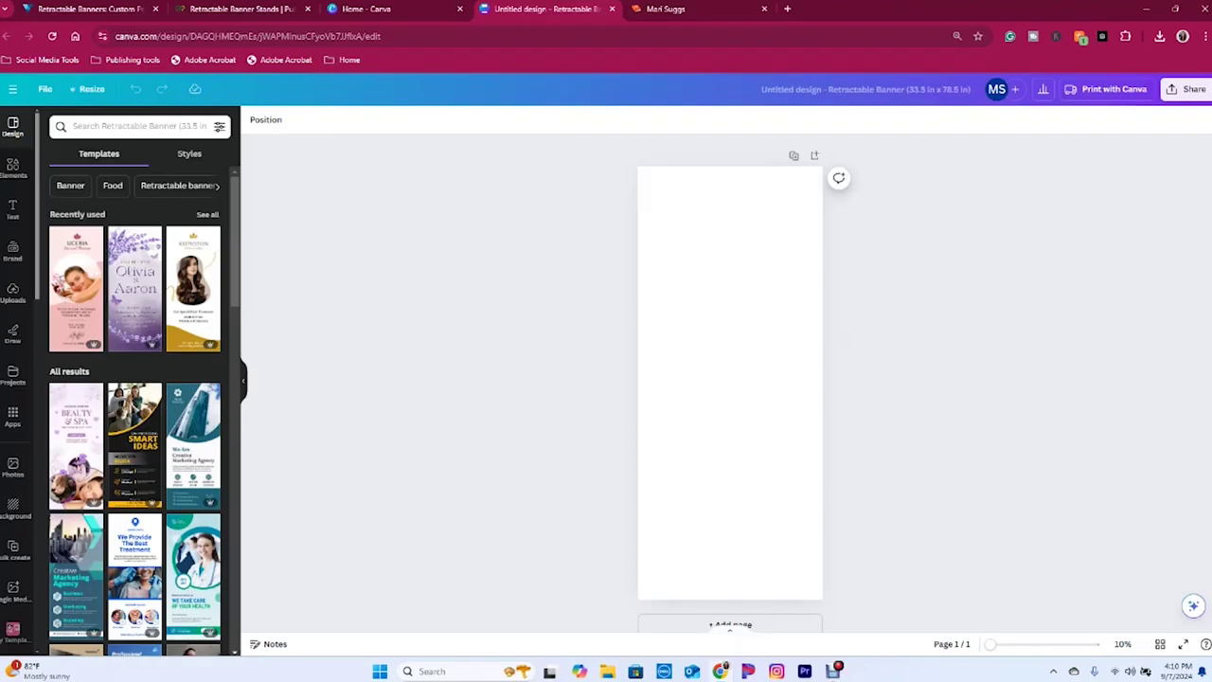
pyautogui.scroll(-5, 134, 407)
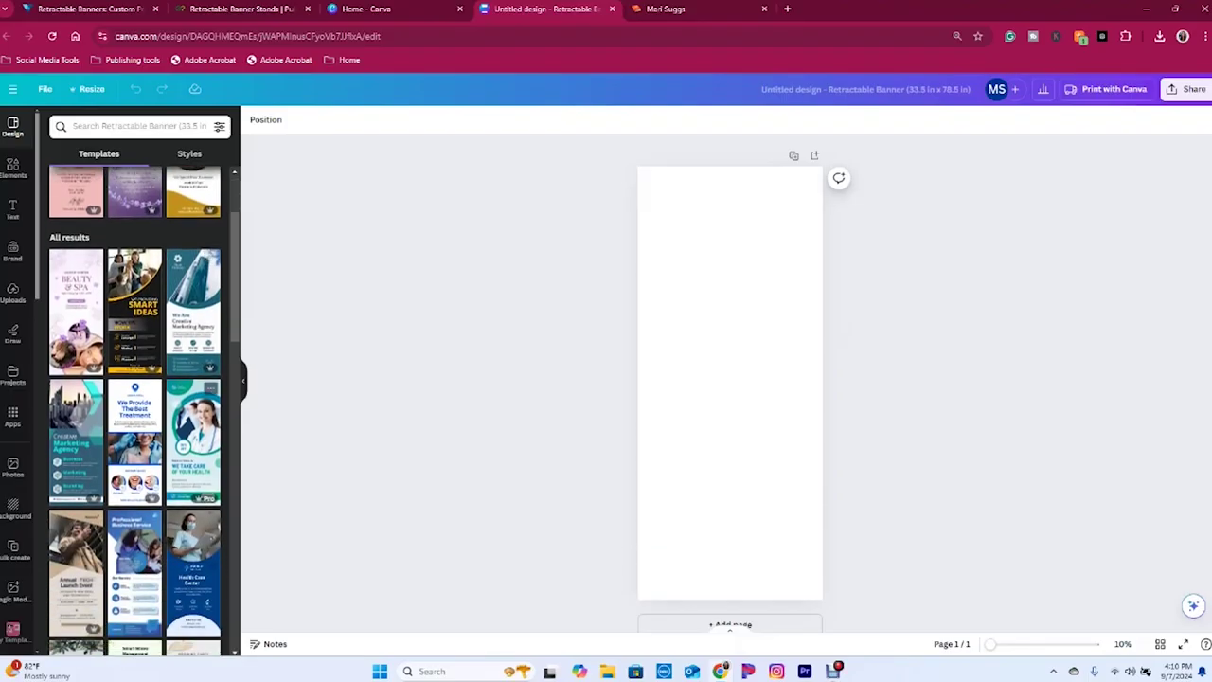
pyautogui.scroll(-2, 134, 408)
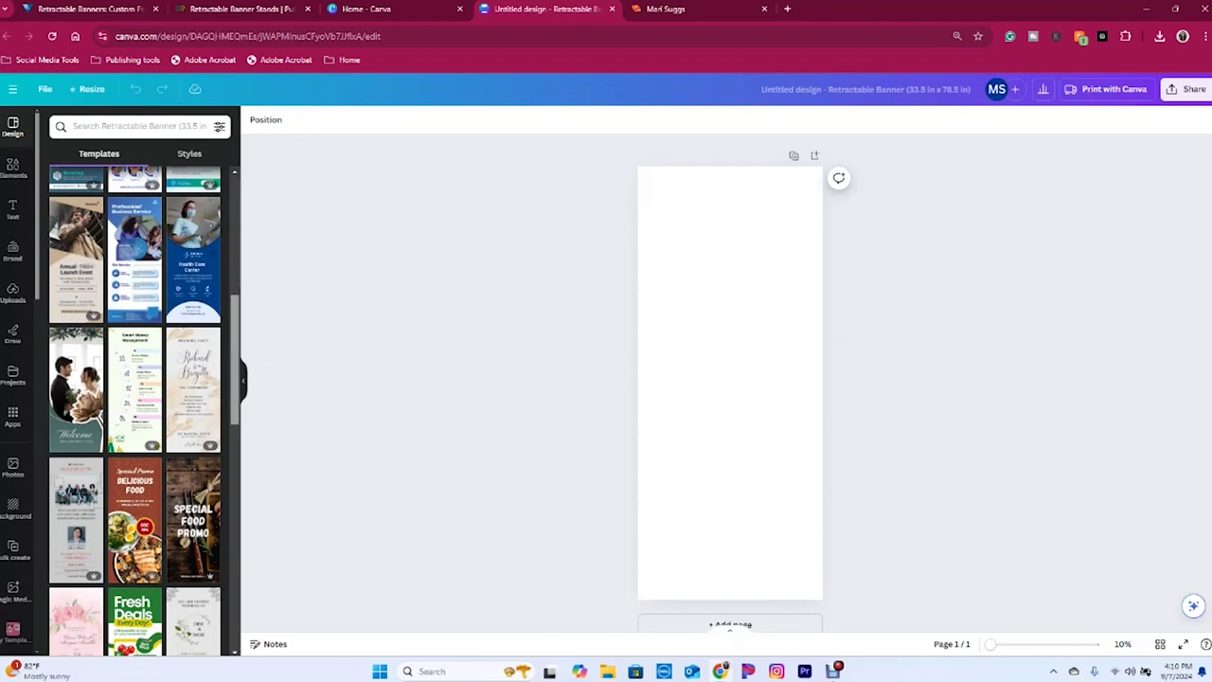
pyautogui.scroll(10, 135, 407)
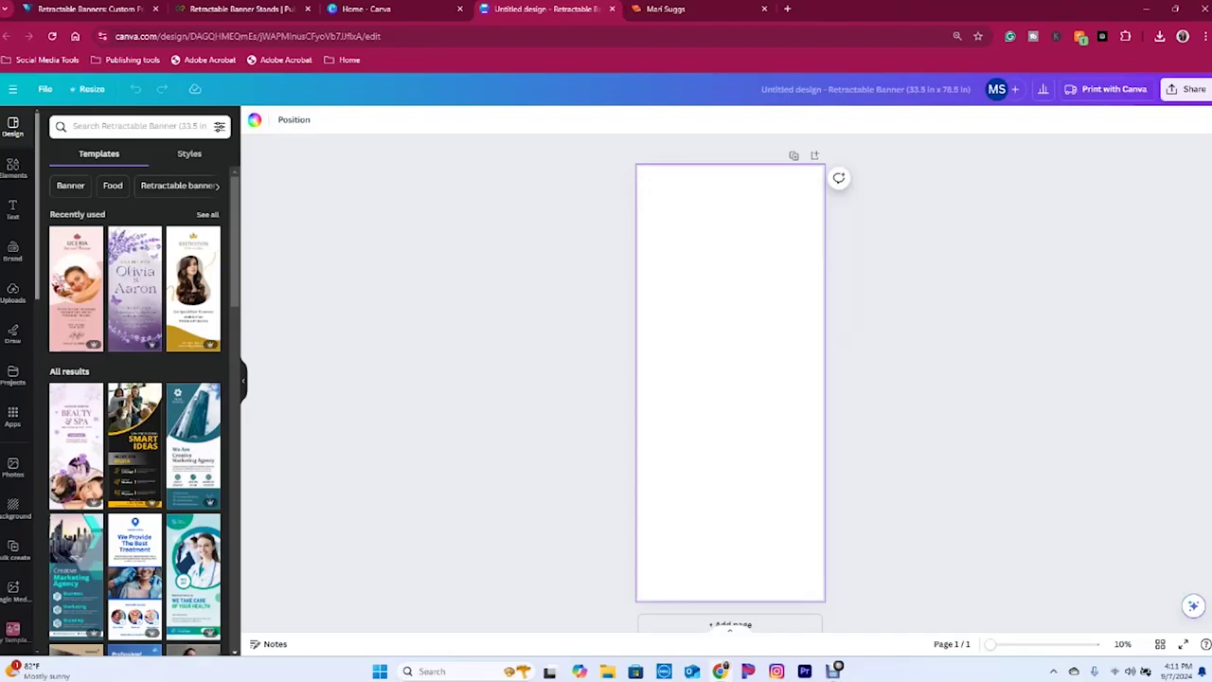
pyautogui.click(254, 120)
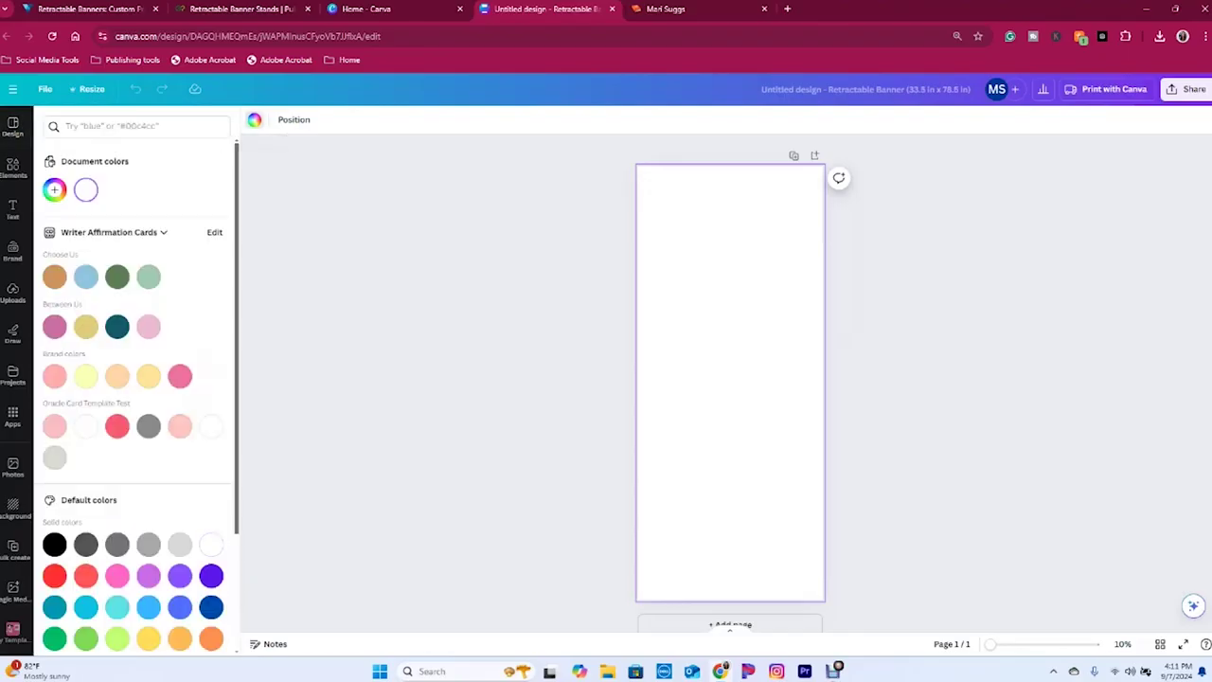
pyautogui.click(54, 425)
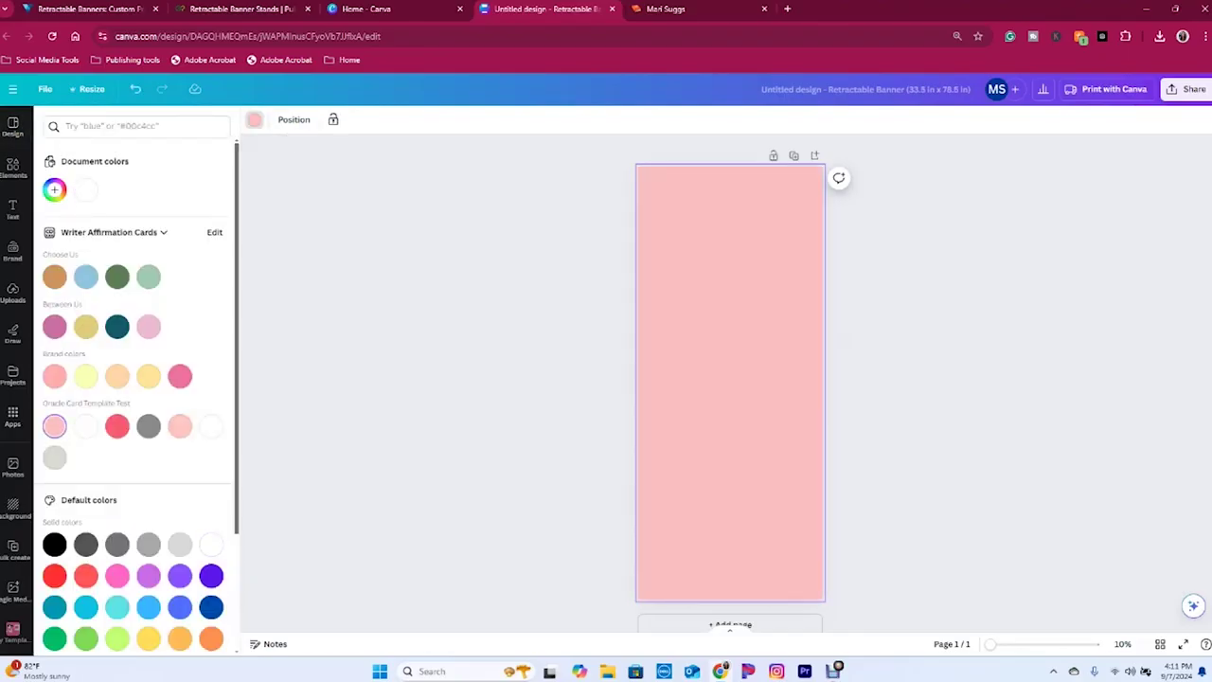
pyautogui.click(54, 376)
pyautogui.click(180, 425)
# - Search the Elements library for 'wave' graphics
pyautogui.click(12, 126)
pyautogui.click(133, 126)
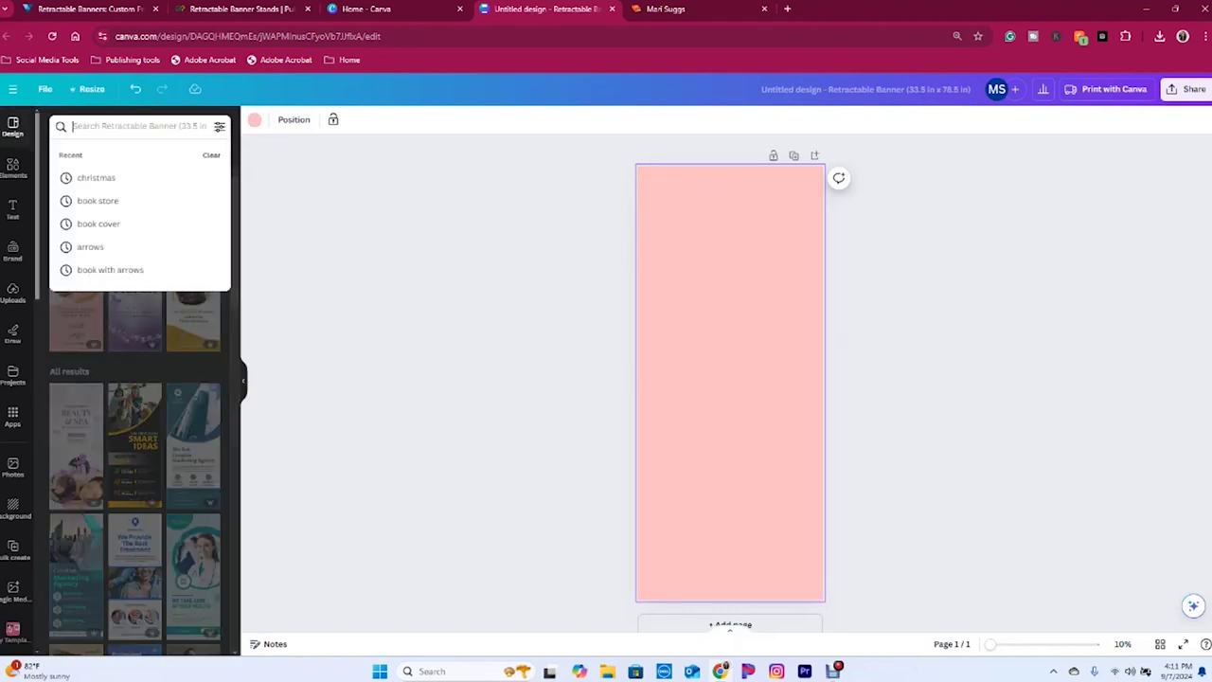
pyautogui.write('waves')
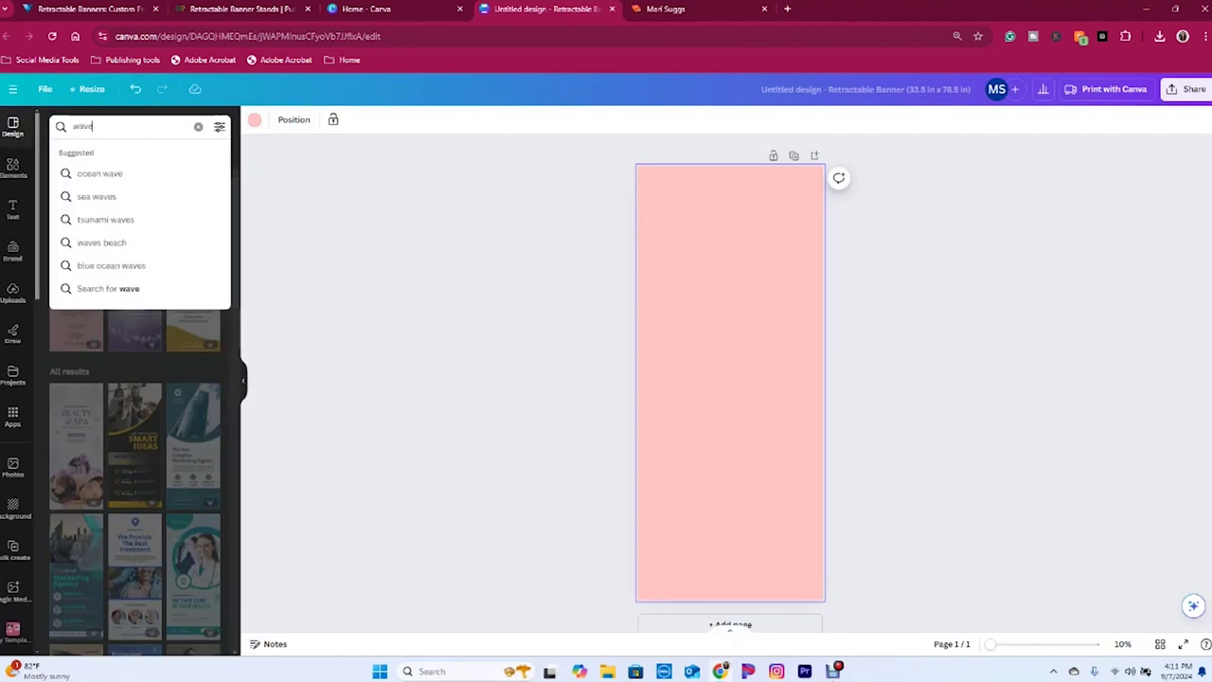
pyautogui.press('Return')
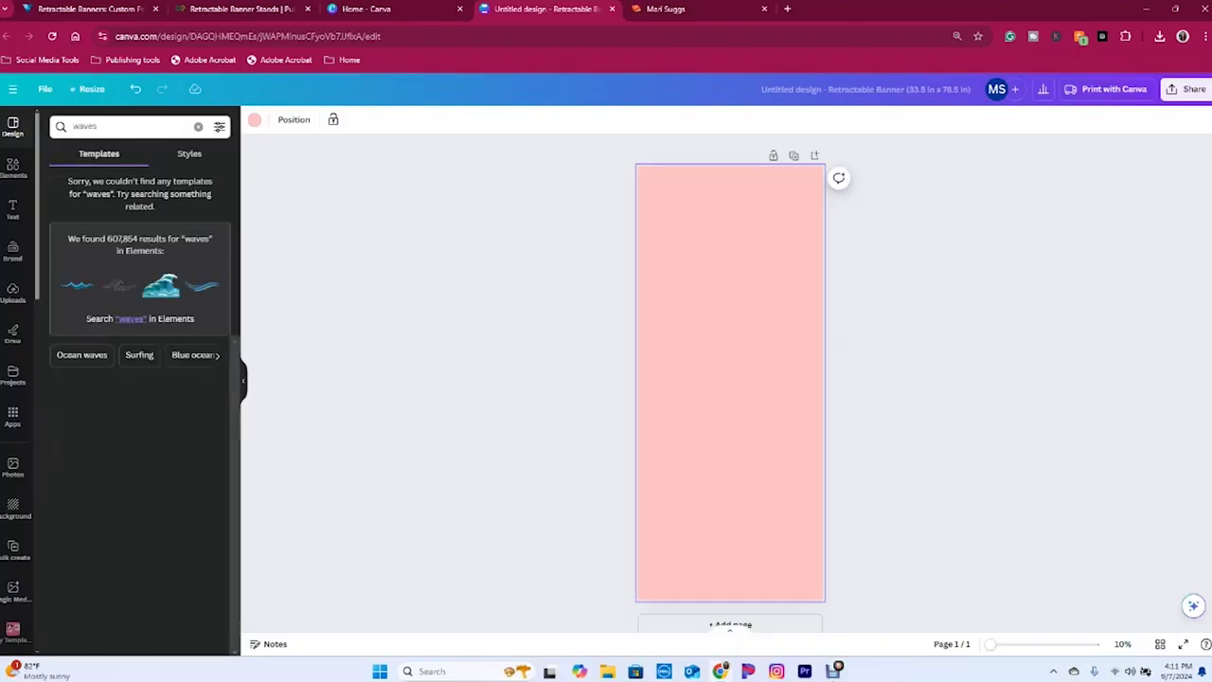
pyautogui.click(133, 126)
pyautogui.write('wav')
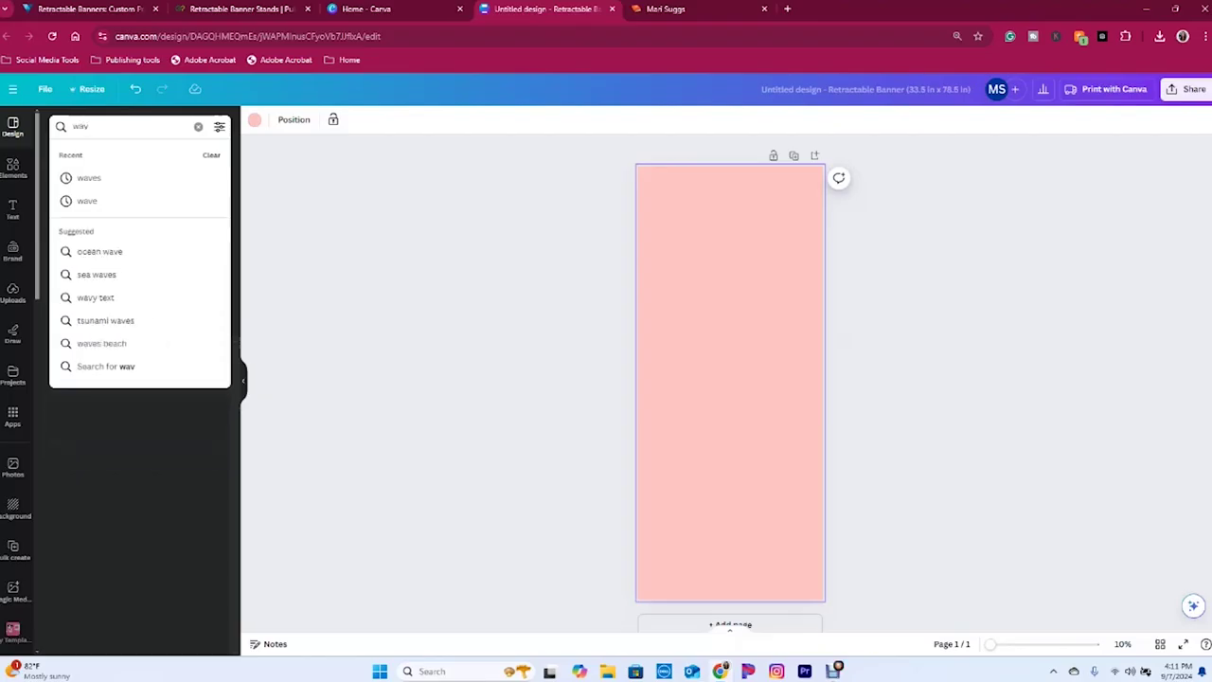
pyautogui.click(13, 168)
pyautogui.click(133, 125)
pyautogui.write('wave')
pyautogui.press('Return')
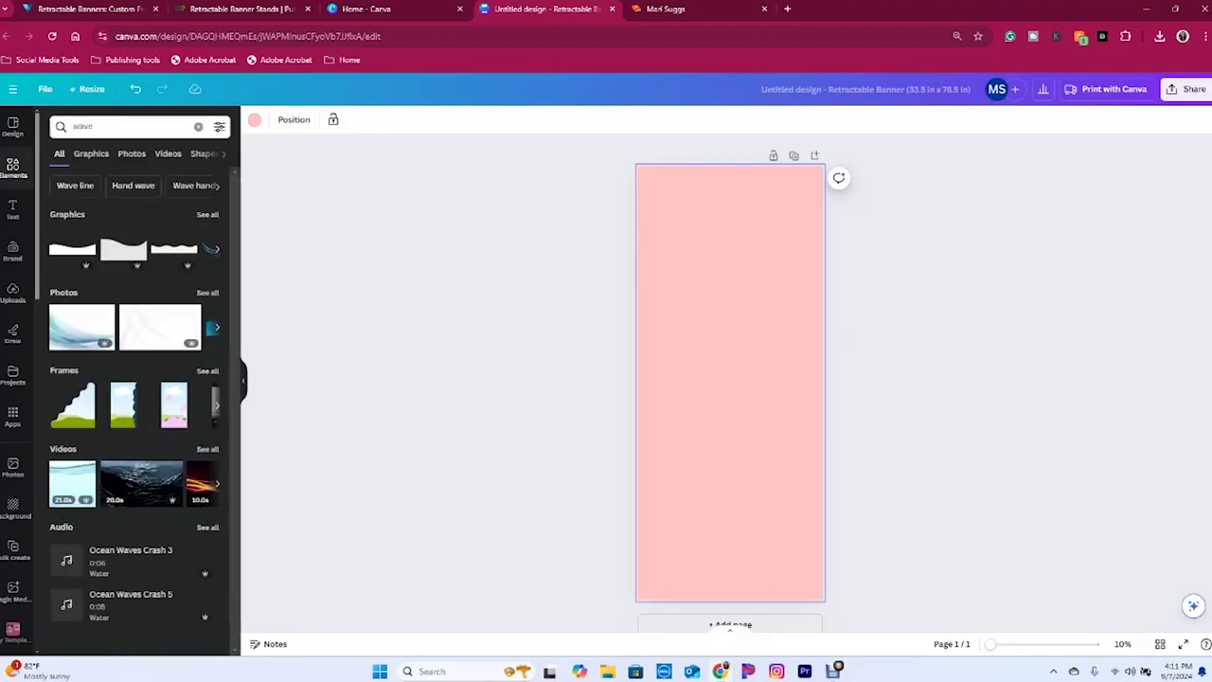
# - Place a wave graphic along the banner's bottom edge and recolour it from black to light pink
pyautogui.click(72, 248)
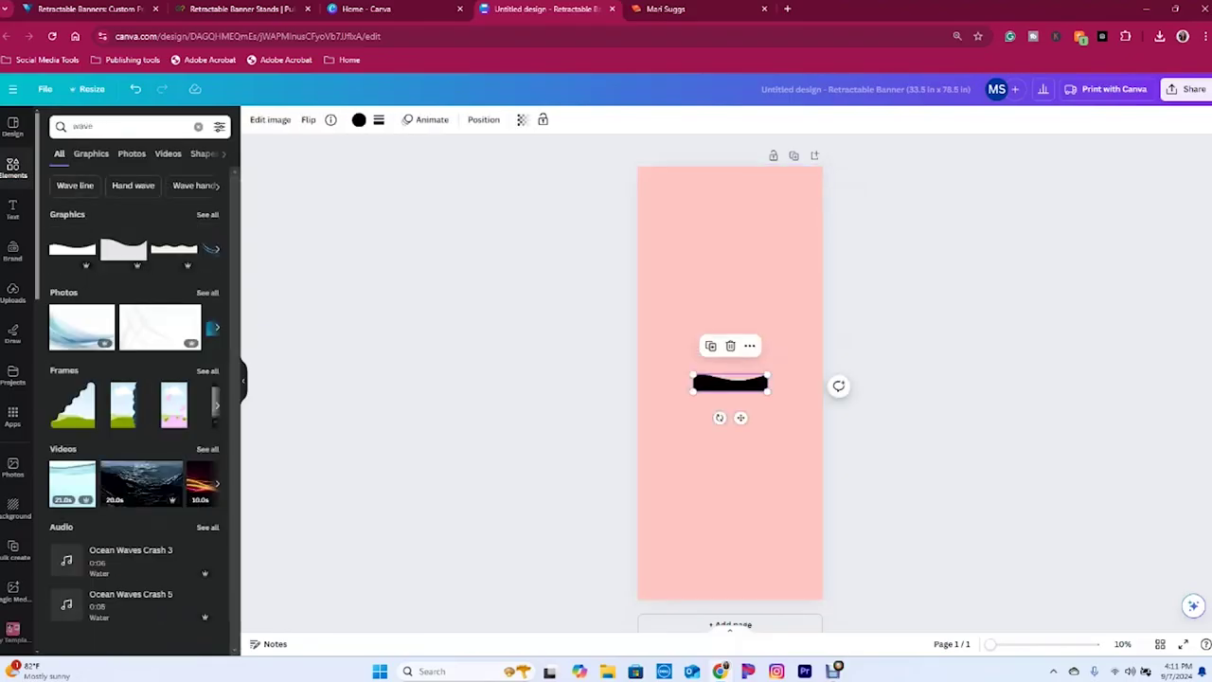
pyautogui.moveTo(730, 383); pyautogui.dragTo(855, 548)
pyautogui.press('Escape')
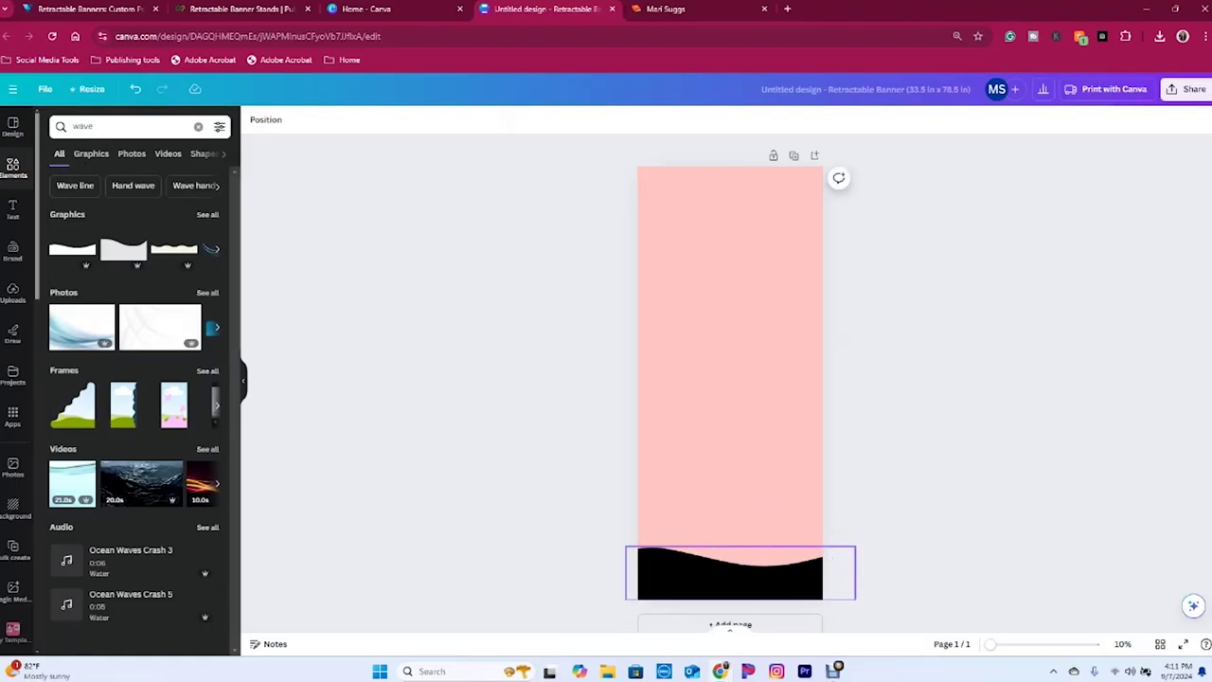
pyautogui.click(729, 592)
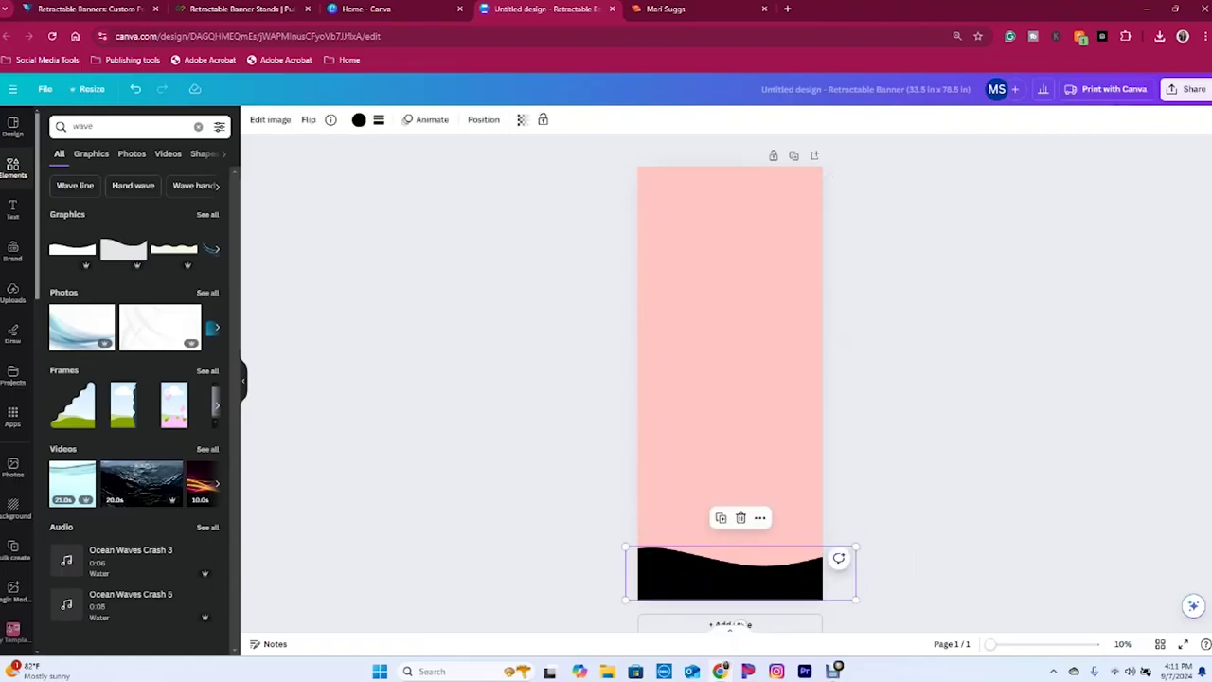
pyautogui.click(359, 119)
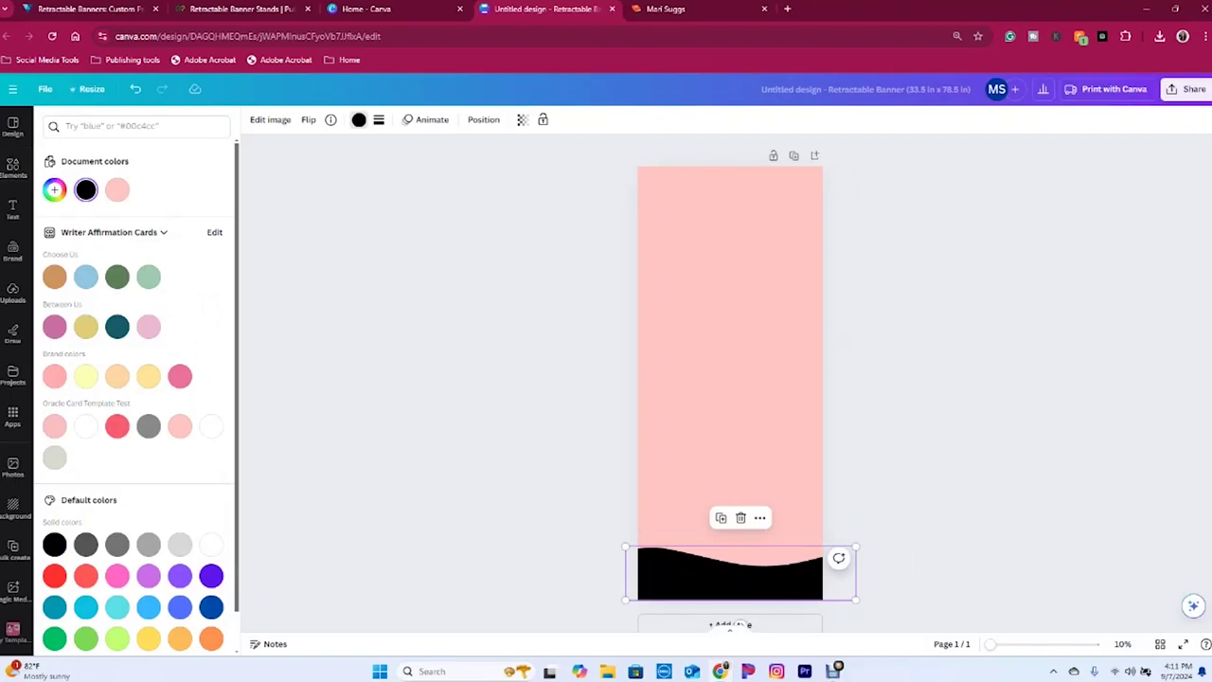
pyautogui.click(180, 427)
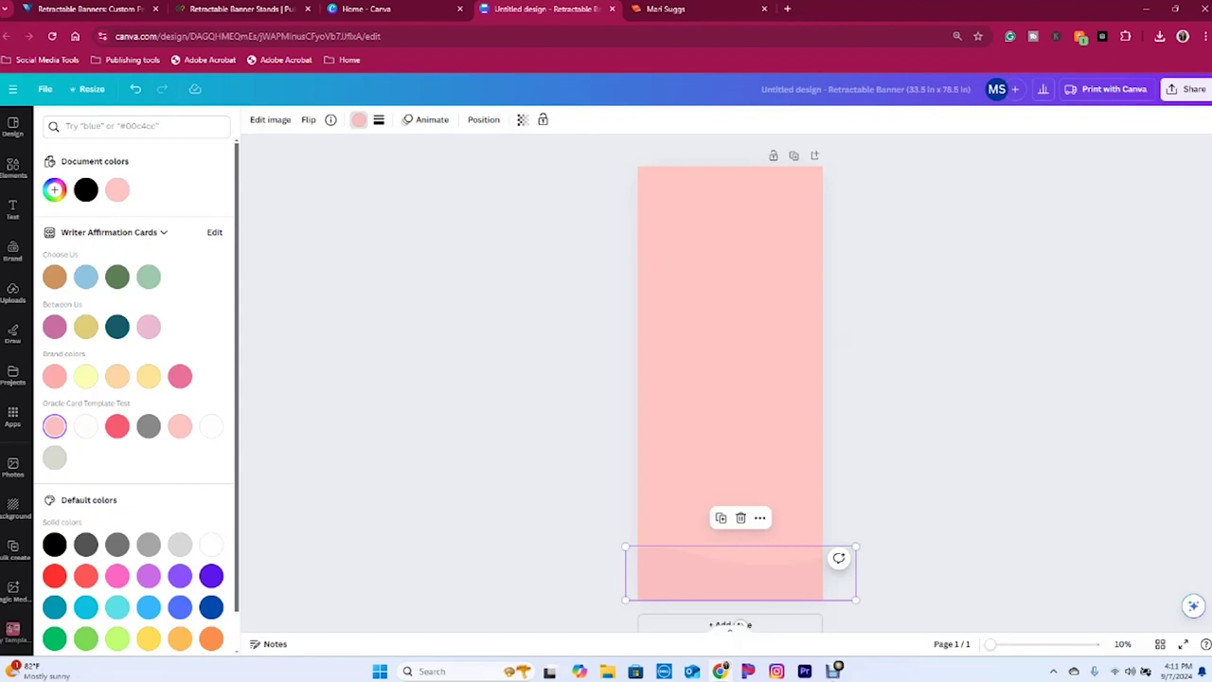
pyautogui.click(13, 168)
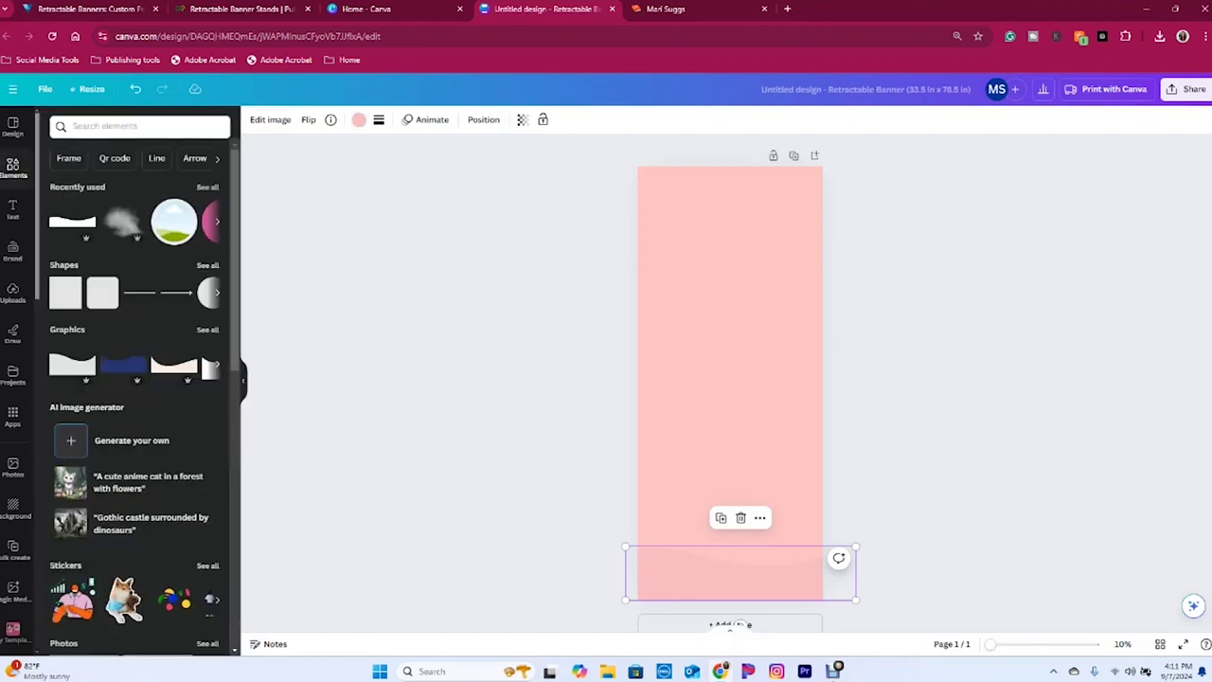
# - Search for 'wave' and filter the results to Graphics only
pyautogui.click(139, 126)
pyautogui.write('waves')
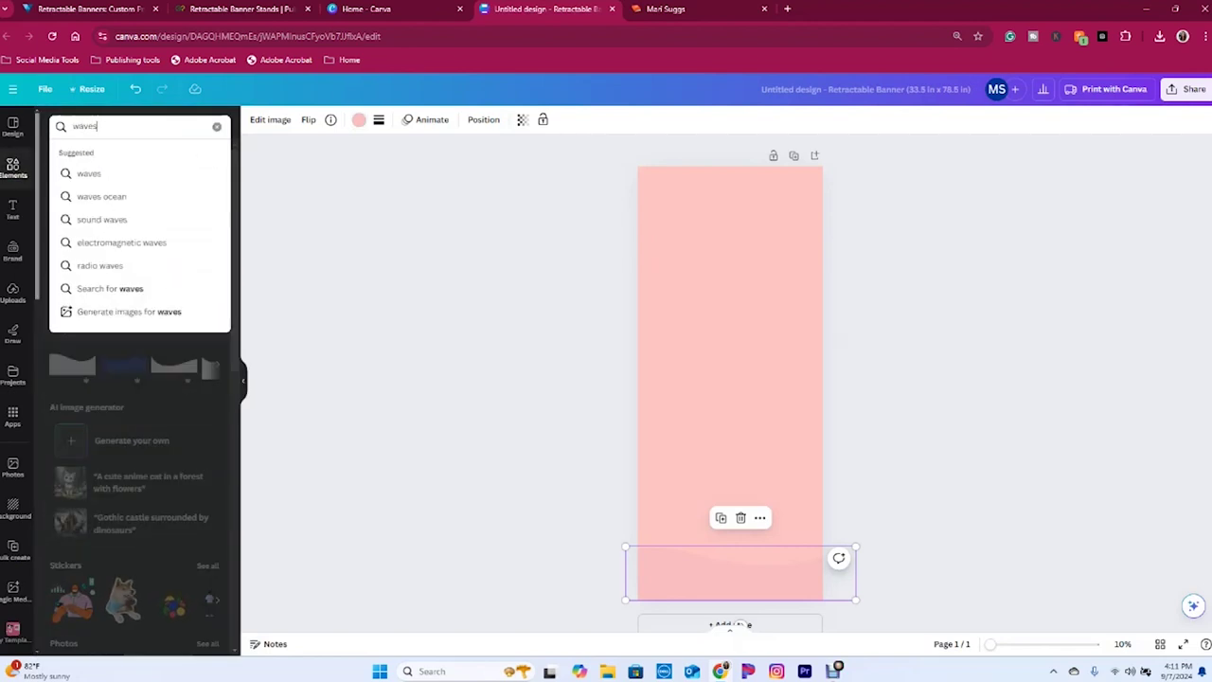
pyautogui.press('Return')
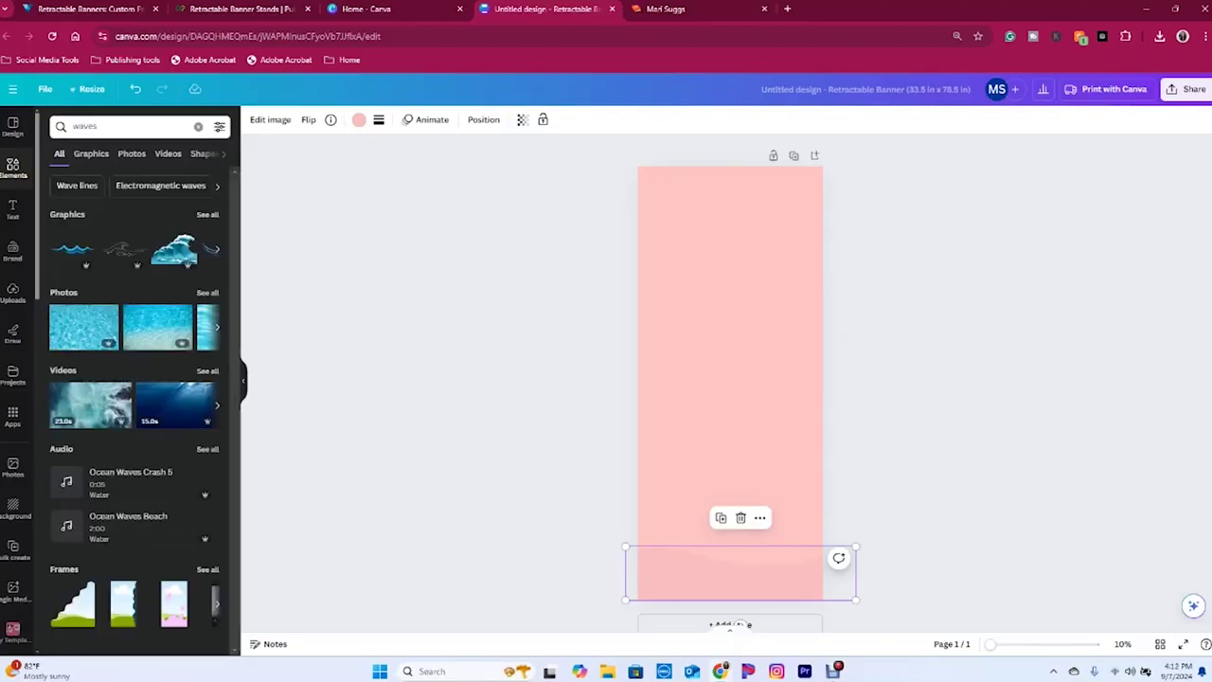
pyautogui.click(133, 126)
pyautogui.click(88, 229)
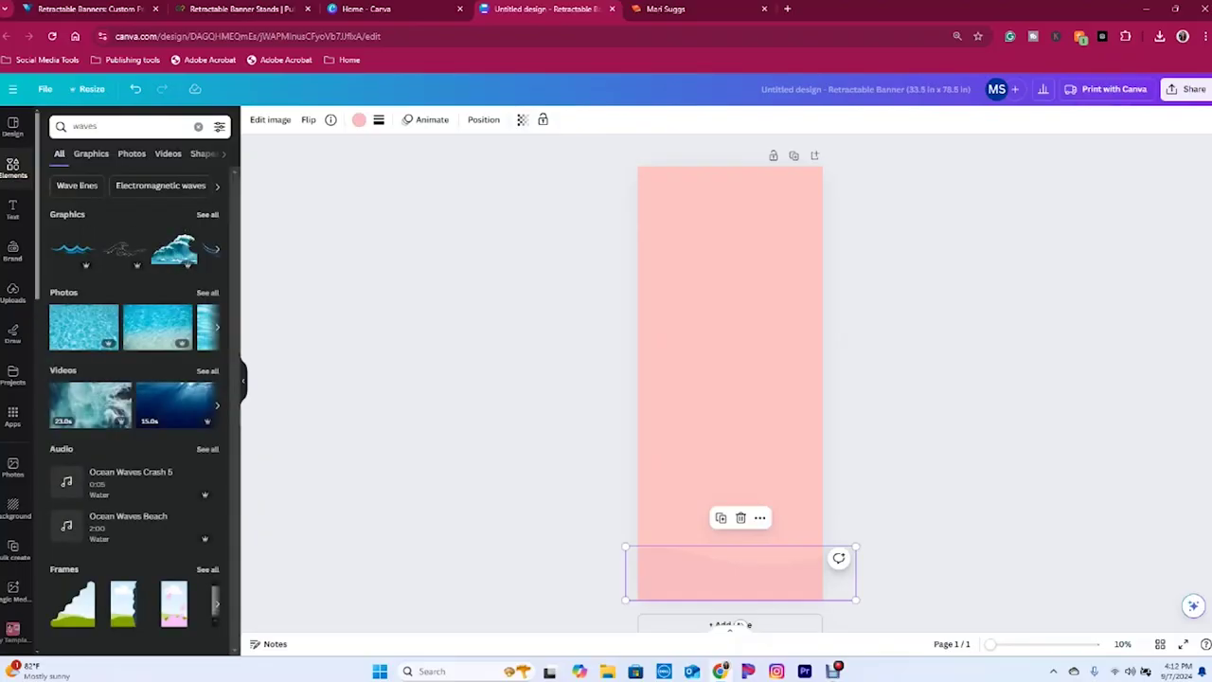
pyautogui.click(91, 154)
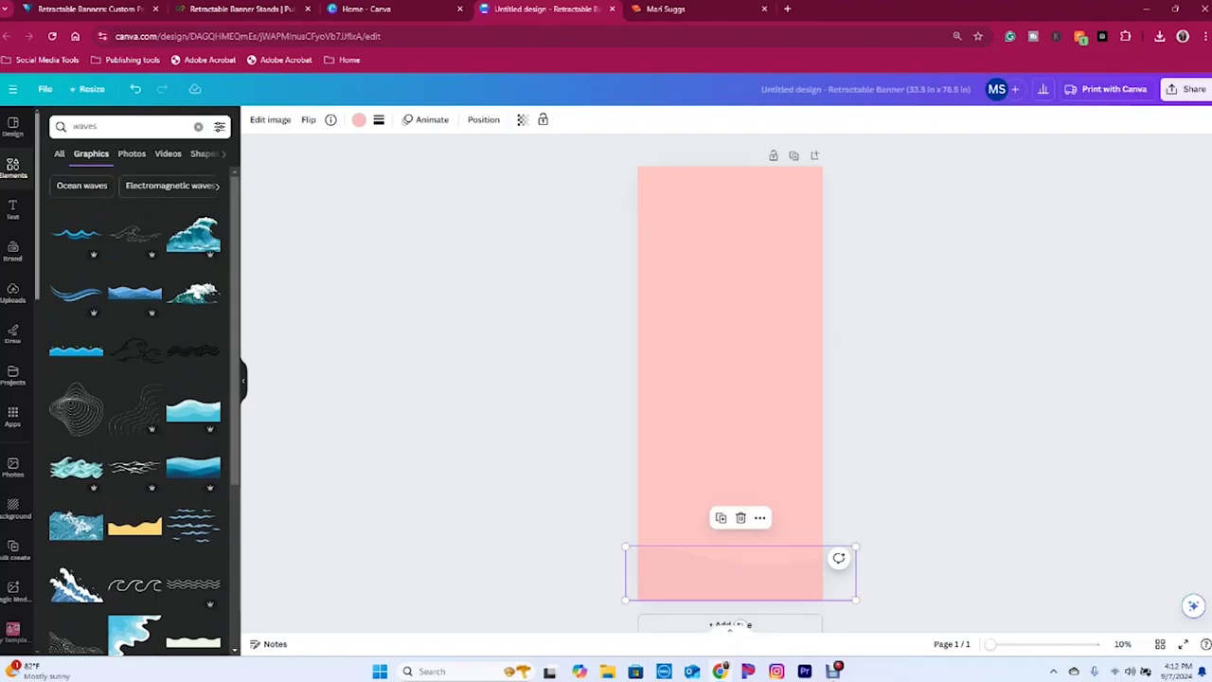
pyautogui.press('BackSpace')
pyautogui.press('Return')
pyautogui.click(90, 154)
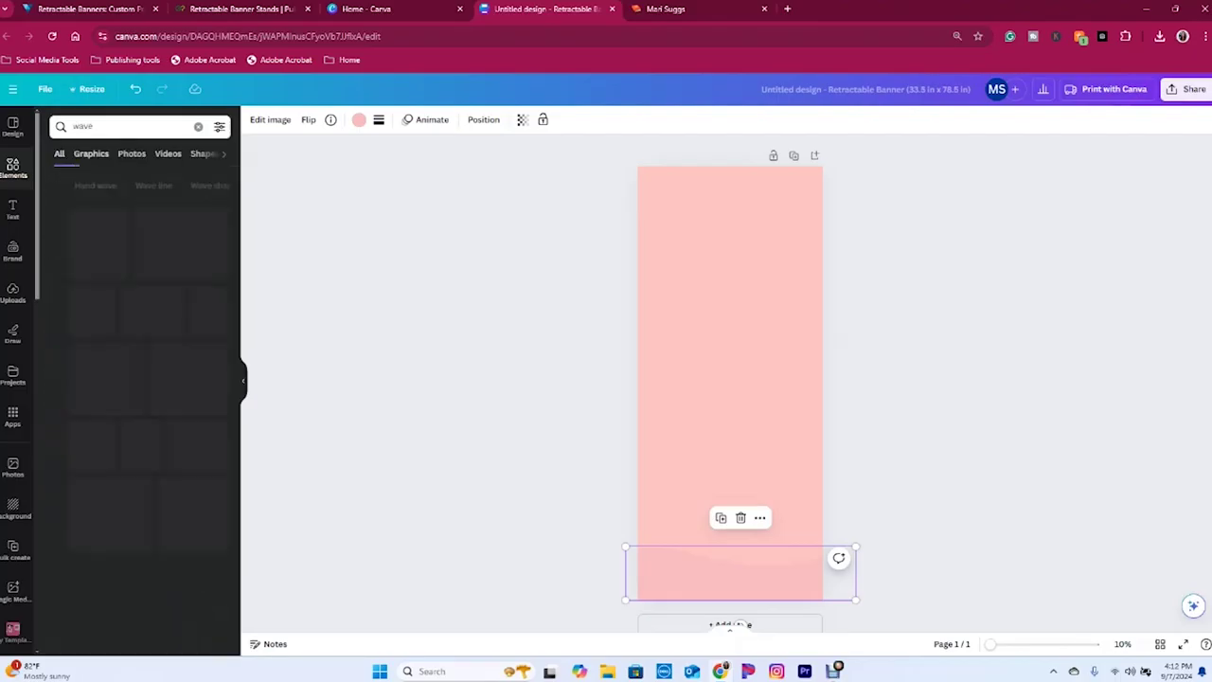
# - Add the pink wave, stretch it across the banner top, and tint it pale pink #FFECEC
pyautogui.click(76, 524)
pyautogui.moveTo(728, 379); pyautogui.dragTo(839, 265)
pyautogui.moveTo(739, 213); pyautogui.dragTo(731, 180)
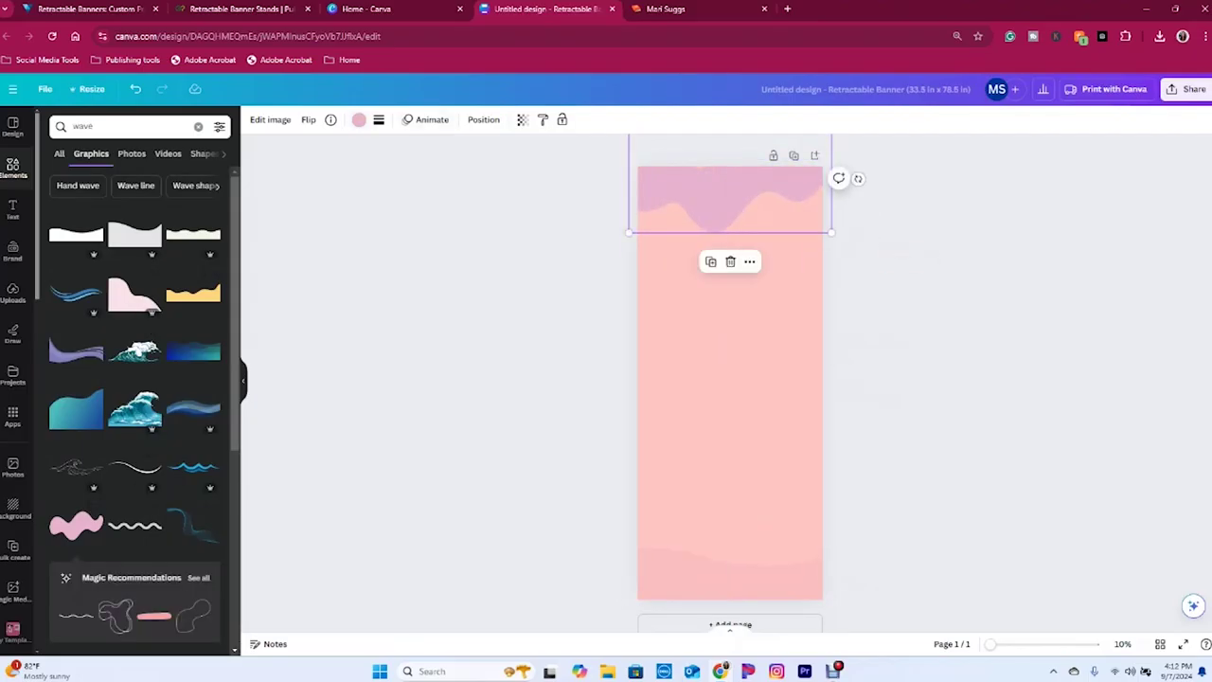
pyautogui.click(359, 119)
pyautogui.click(148, 189)
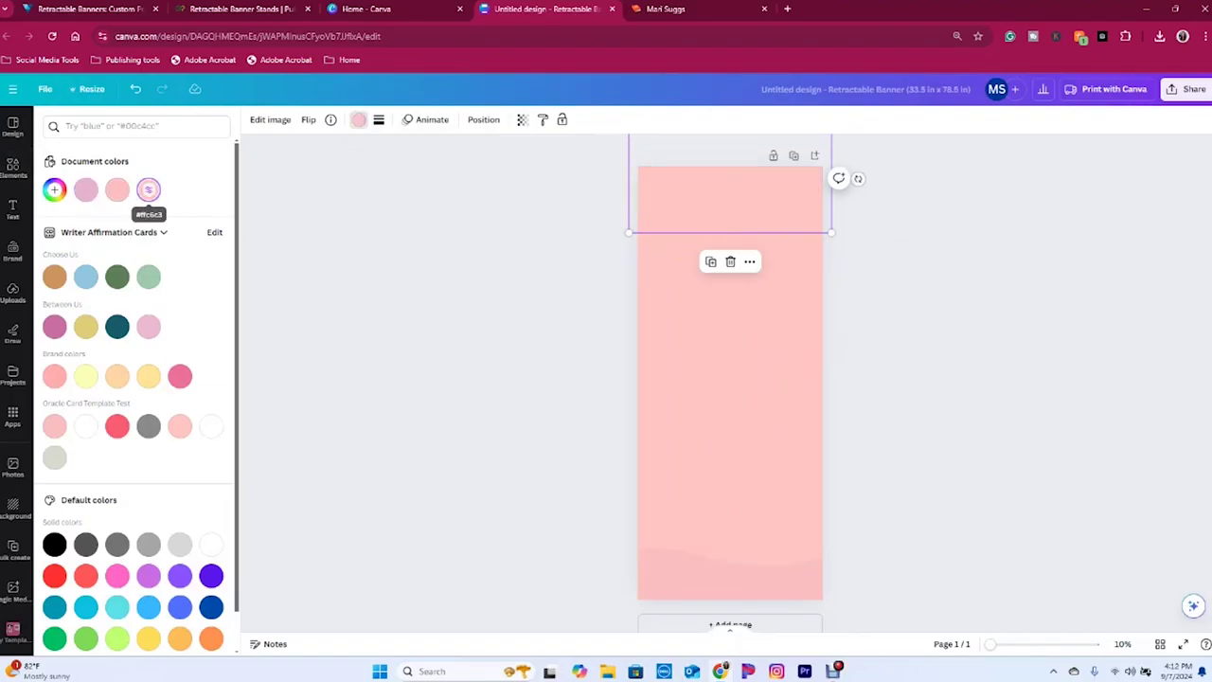
pyautogui.click(54, 189)
pyautogui.moveTo(90, 218); pyautogui.dragTo(72, 218)
pyautogui.click(13, 168)
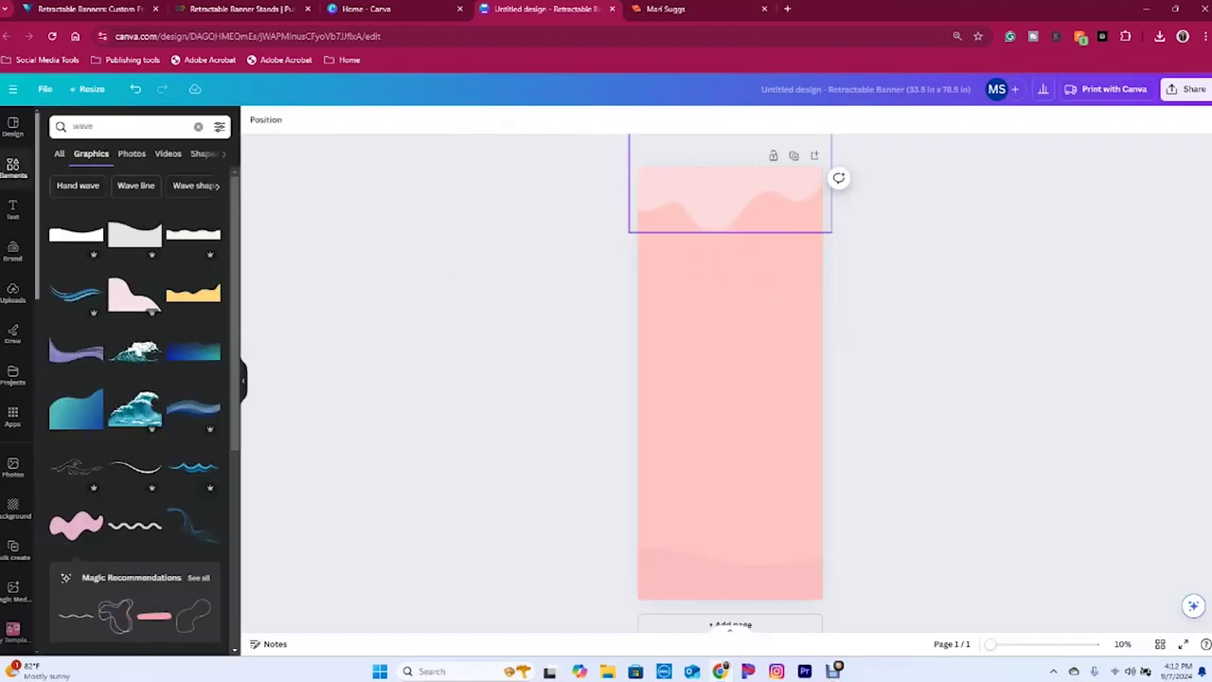
pyautogui.click(729, 578)
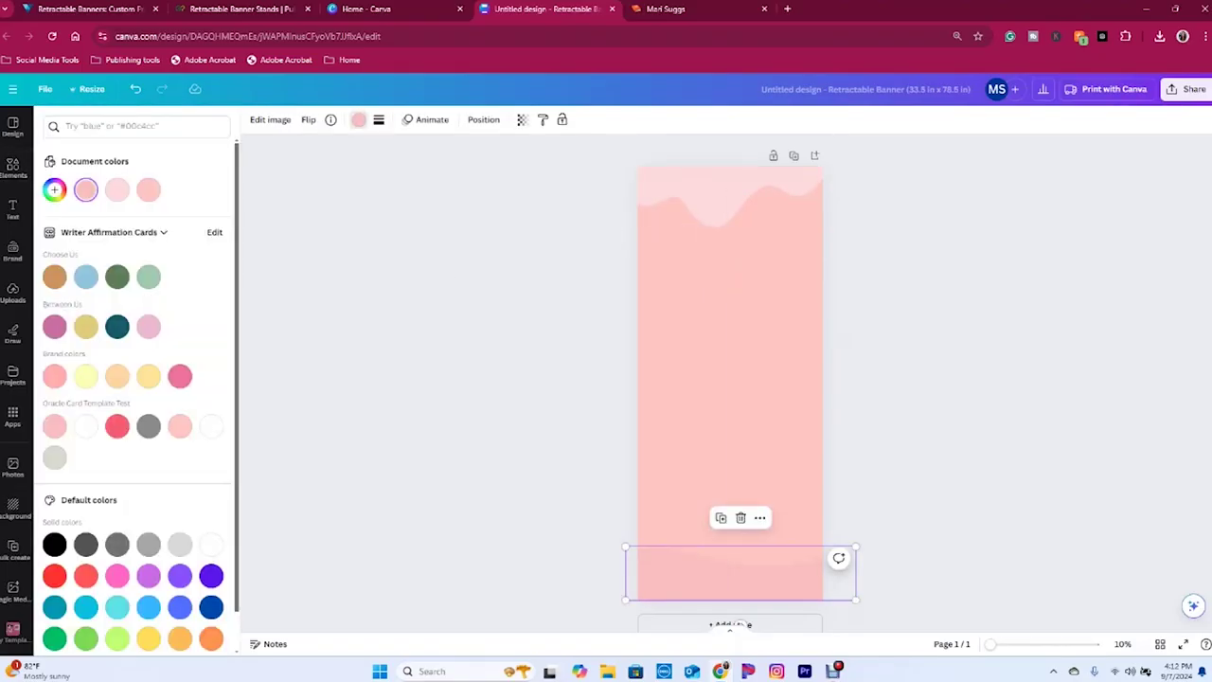
pyautogui.press('Escape')
pyautogui.press('Escape')
# - Add the 'smoke' cloud graphic, enlarged and stretched over the middle of the banner
pyautogui.click(123, 126)
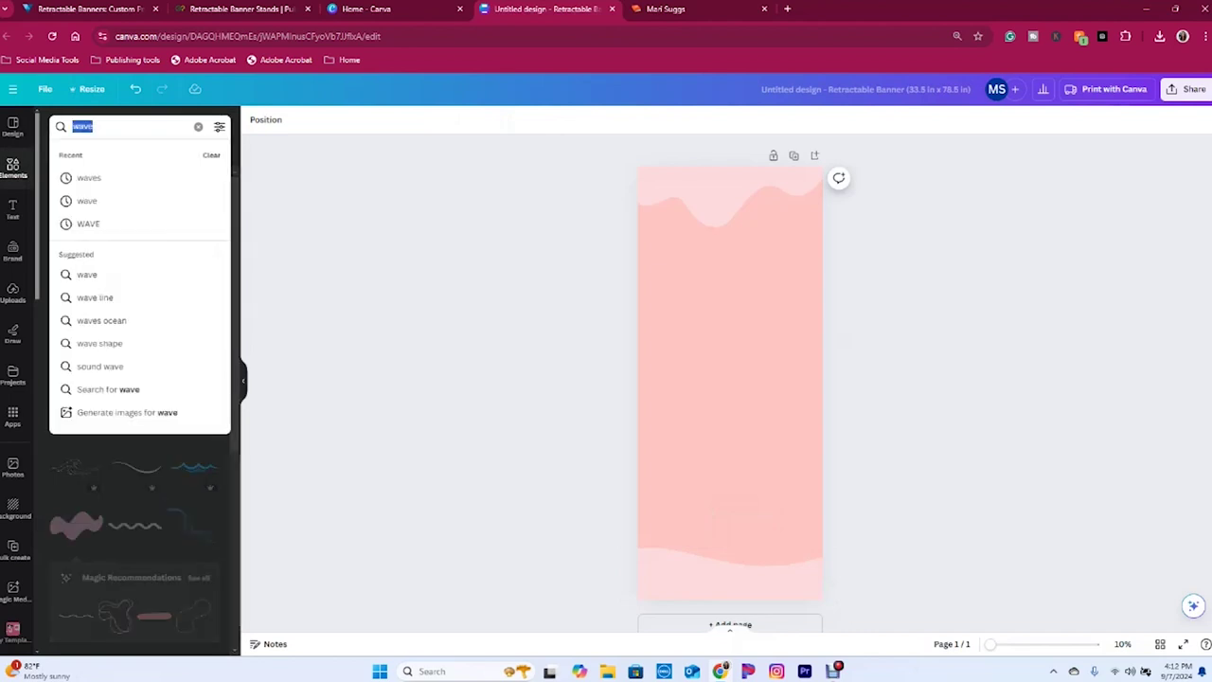
pyautogui.write('smoke')
pyautogui.press('Return')
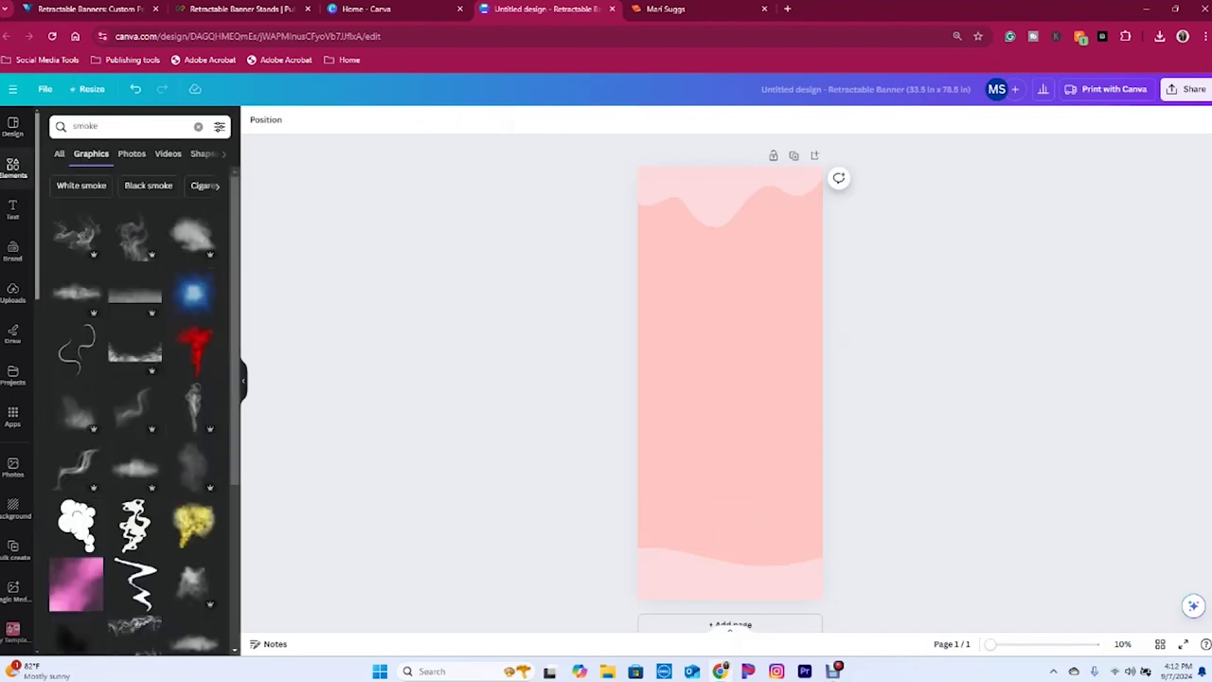
pyautogui.click(194, 235)
pyautogui.moveTo(804, 438); pyautogui.dragTo(1034, 616)
pyautogui.moveTo(845, 471); pyautogui.dragTo(845, 346)
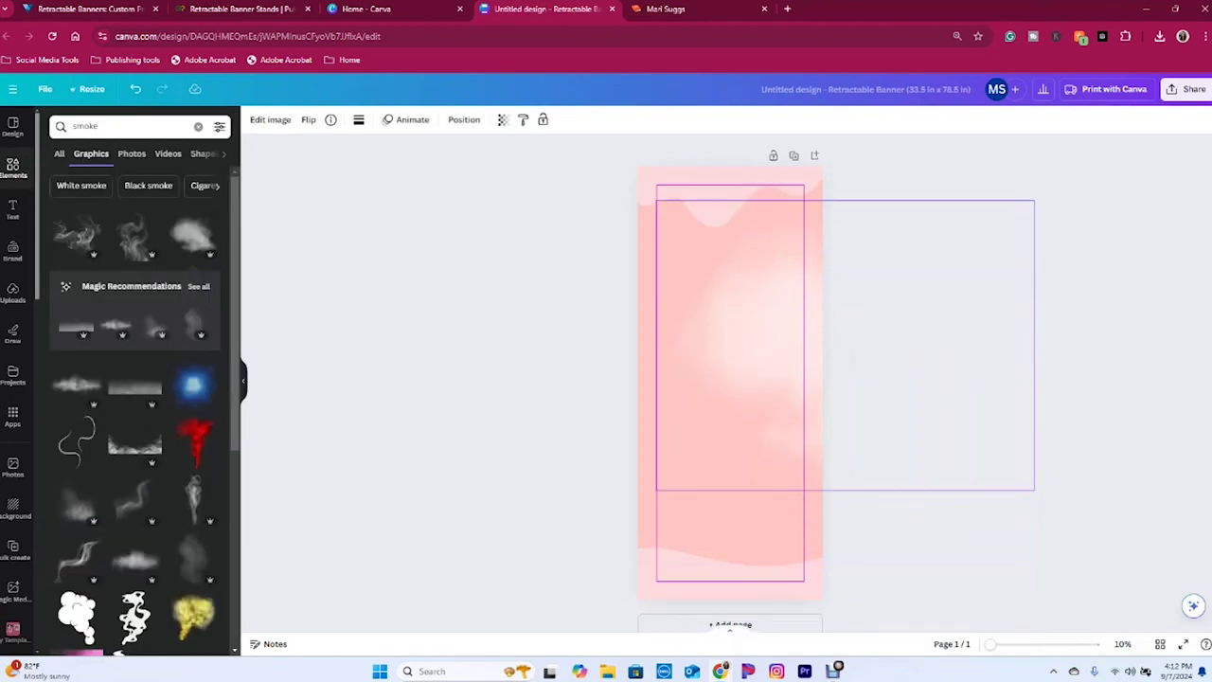
pyautogui.moveTo(845, 491); pyautogui.dragTo(855, 578)
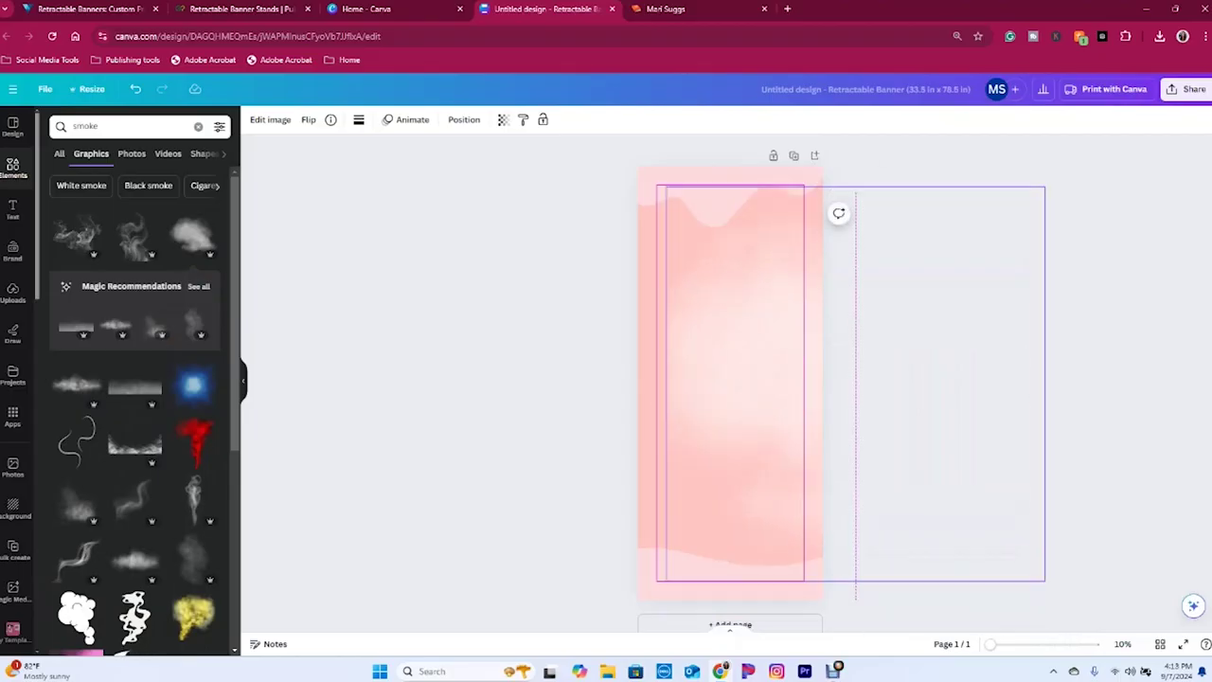
# - Lower the smoke graphic's transparency to about 62
pyautogui.click(503, 119)
pyautogui.moveTo(465, 167)
pyautogui.mouseDown()
pyautogui.moveTo(422, 167)
pyautogui.moveTo(442, 166)
pyautogui.mouseUp()
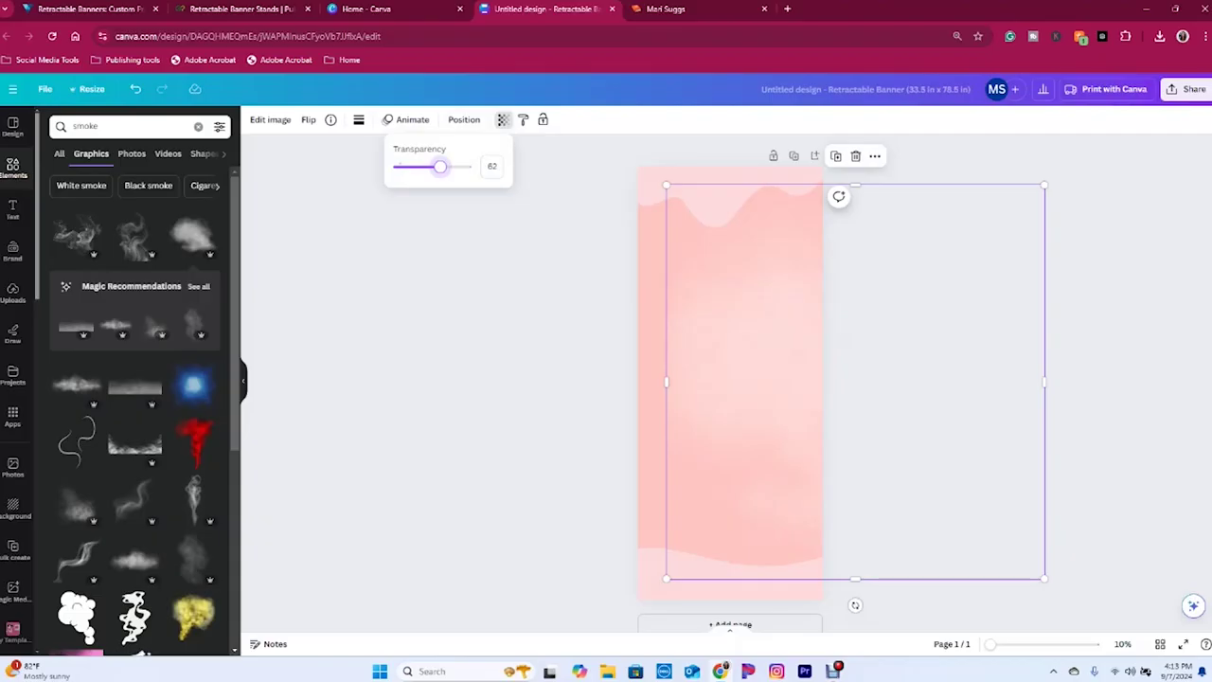
pyautogui.press('Escape')
pyautogui.press('Escape')
pyautogui.click(12, 208)
# - Add a size-300 heading reading 'Author' at the banner's top-left
pyautogui.click(92, 159)
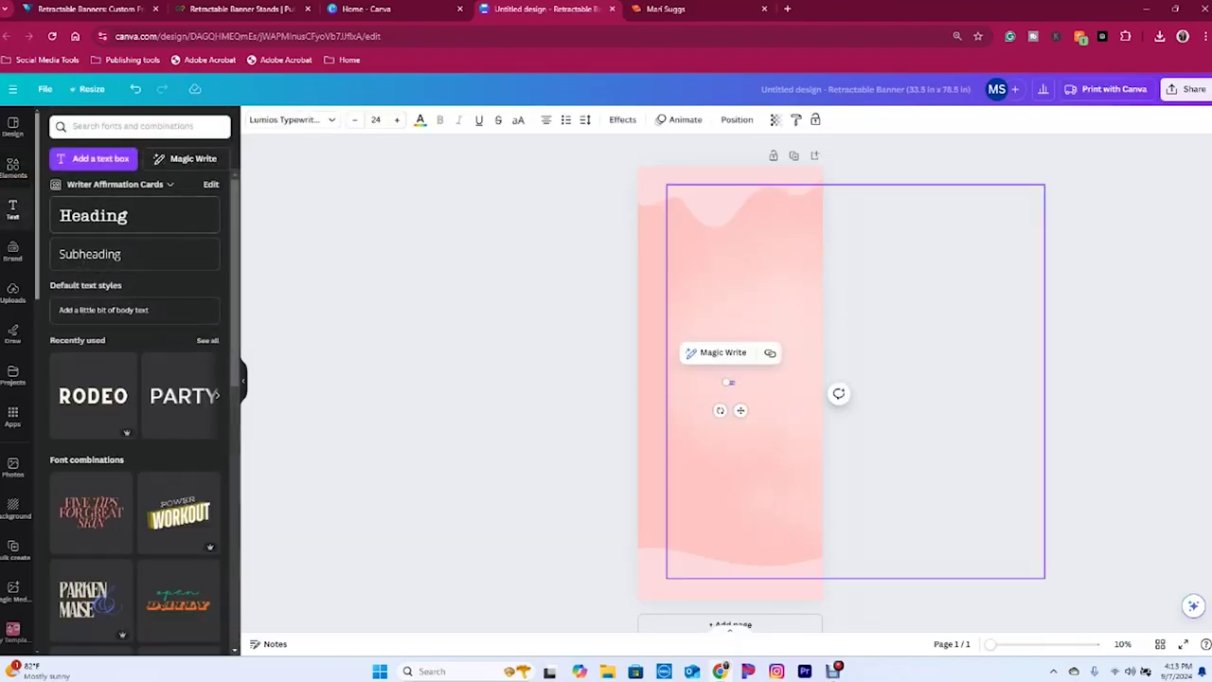
pyautogui.click(376, 119)
pyautogui.write('300')
pyautogui.press('Return')
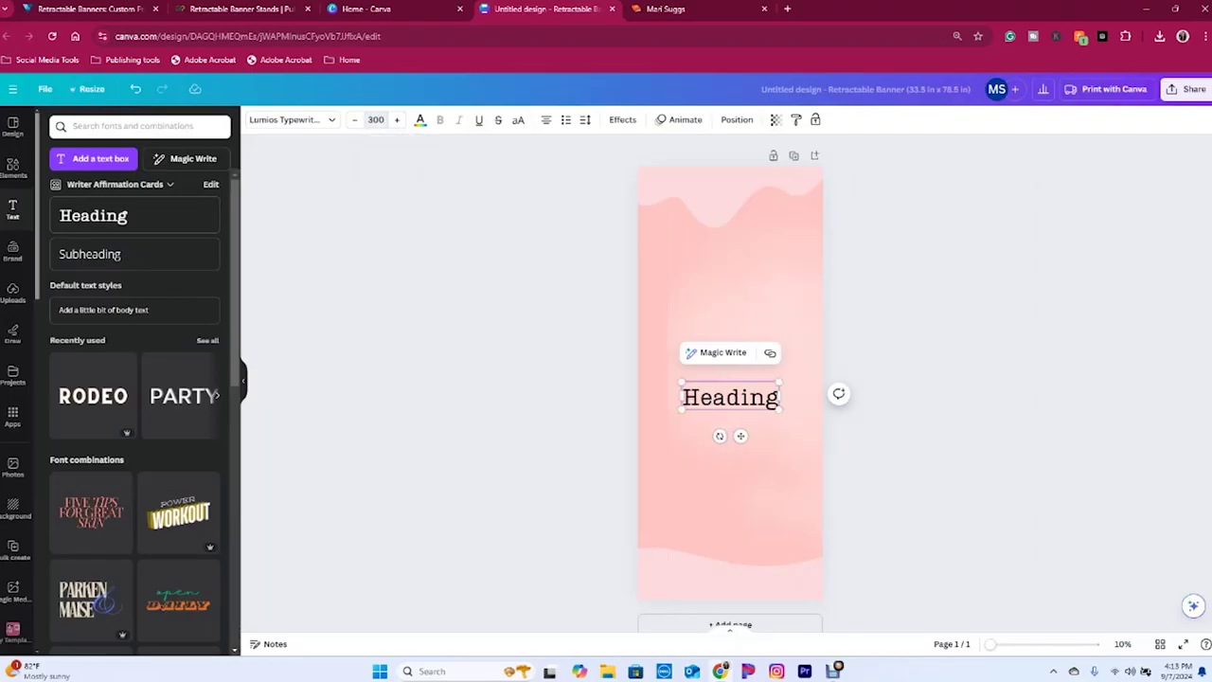
pyautogui.doubleClick(730, 397)
pyautogui.write('Author')
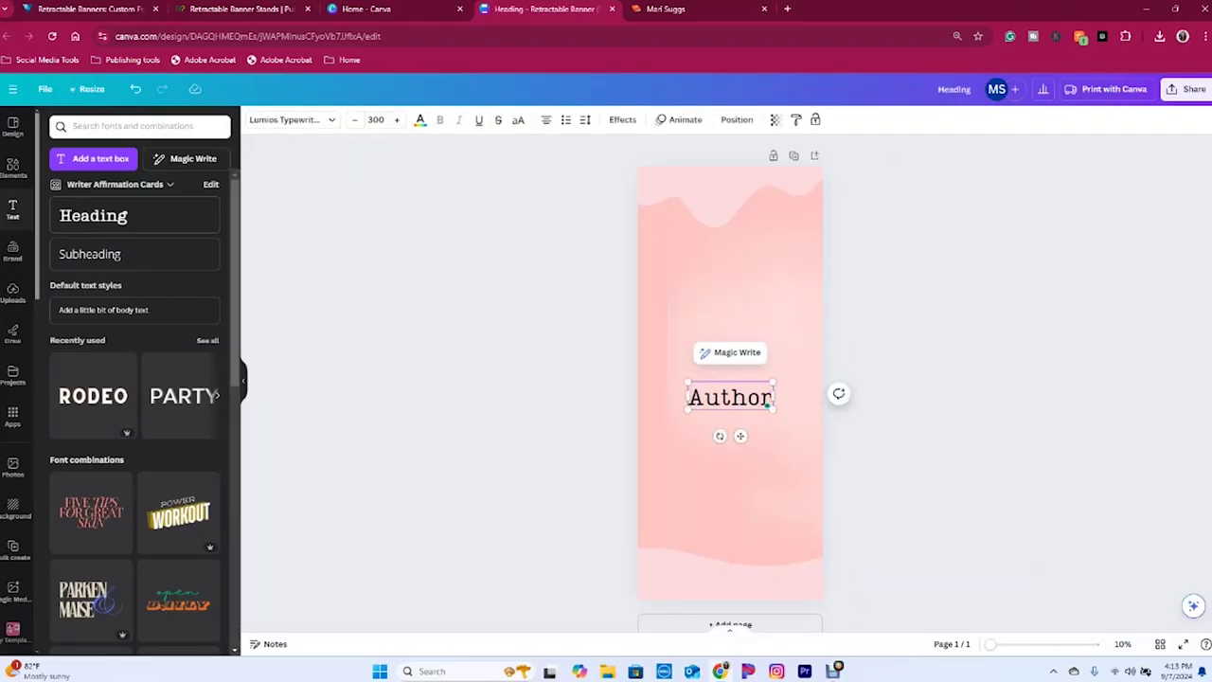
pyautogui.moveTo(1045, 578); pyautogui.dragTo(665, 184)
pyautogui.moveTo(730, 397); pyautogui.dragTo(699, 189)
# - Set 'Author' in the Brittany script font and enlarge it to size 487
pyautogui.click(289, 119)
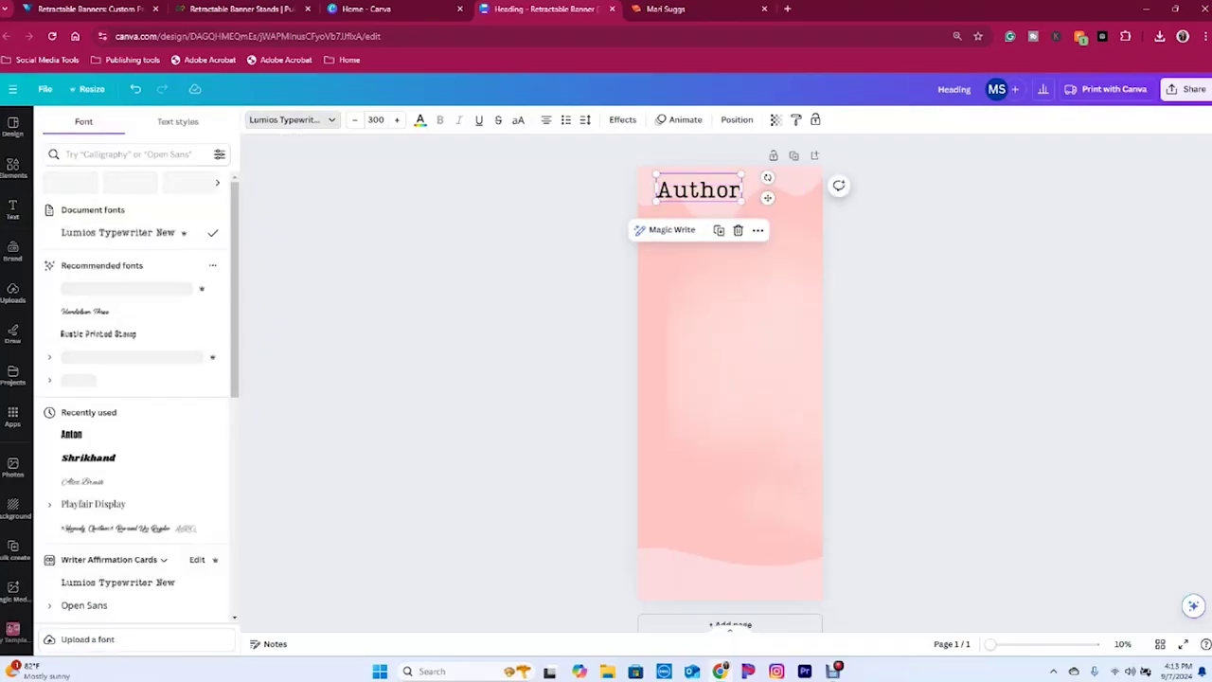
pyautogui.scroll(-10, 133, 398)
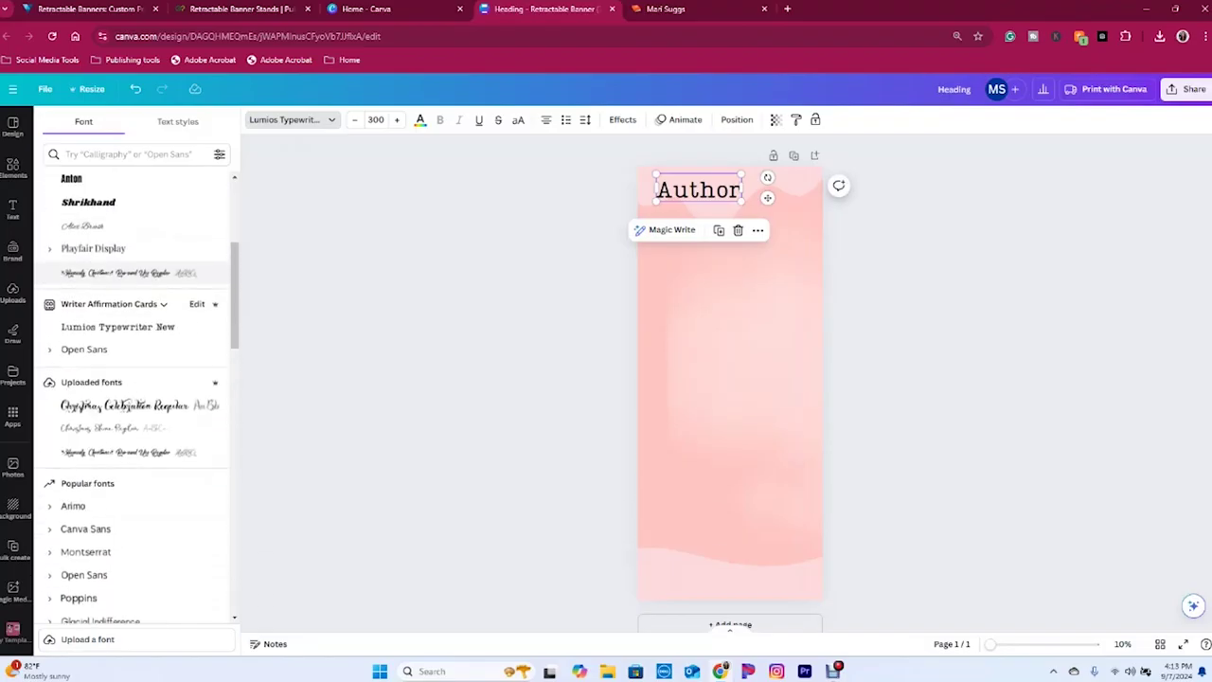
pyautogui.scroll(-2, 133, 324)
pyautogui.click(132, 318)
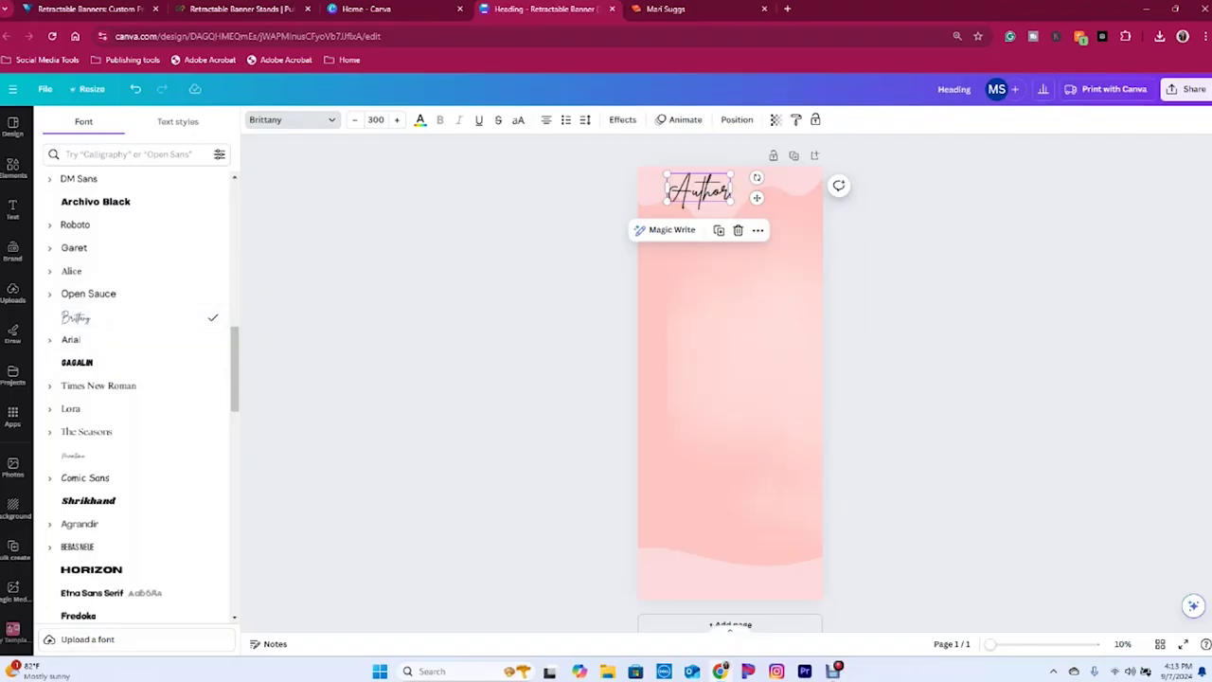
pyautogui.moveTo(731, 201)
pyautogui.mouseDown()
pyautogui.moveTo(785, 224)
pyautogui.moveTo(727, 207)
pyautogui.mouseUp()
pyautogui.press('Escape')
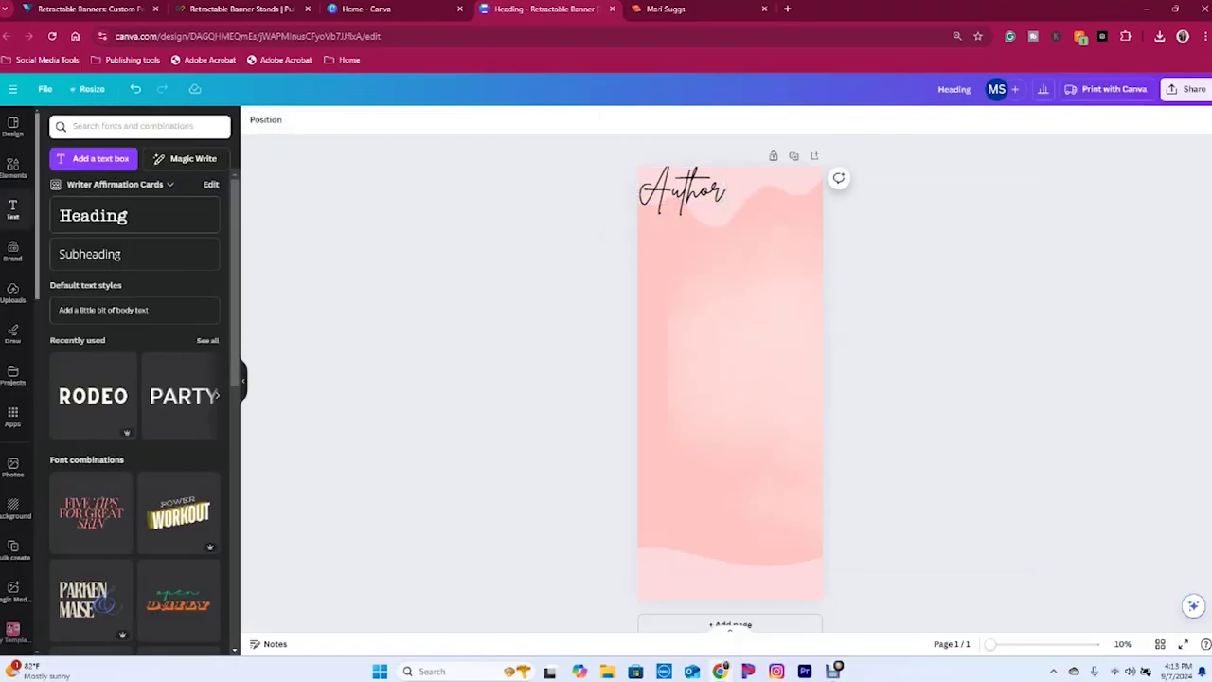
pyautogui.click(93, 215)
# - Add a size-300 heading with the author's name, positioned just beneath 'Author'
pyautogui.click(376, 120)
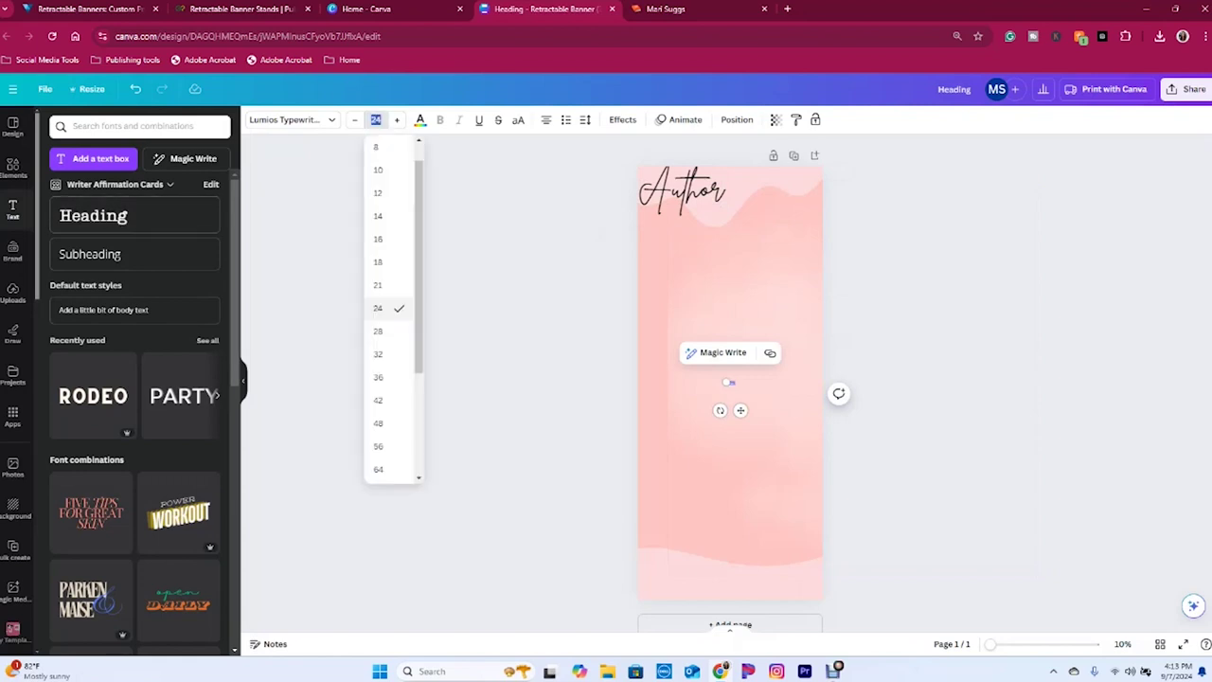
pyautogui.write('300')
pyautogui.press('Return')
pyautogui.doubleClick(730, 397)
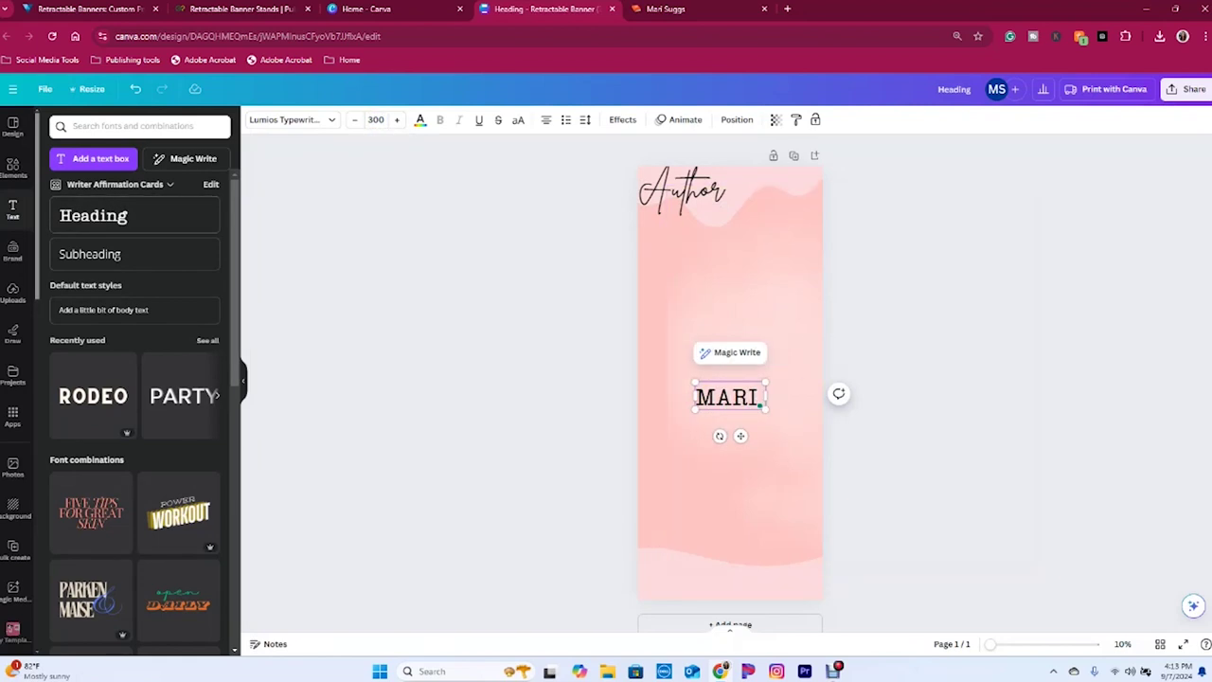
pyautogui.press('Escape')
pyautogui.press('Escape')
pyautogui.moveTo(730, 397); pyautogui.dragTo(752, 219)
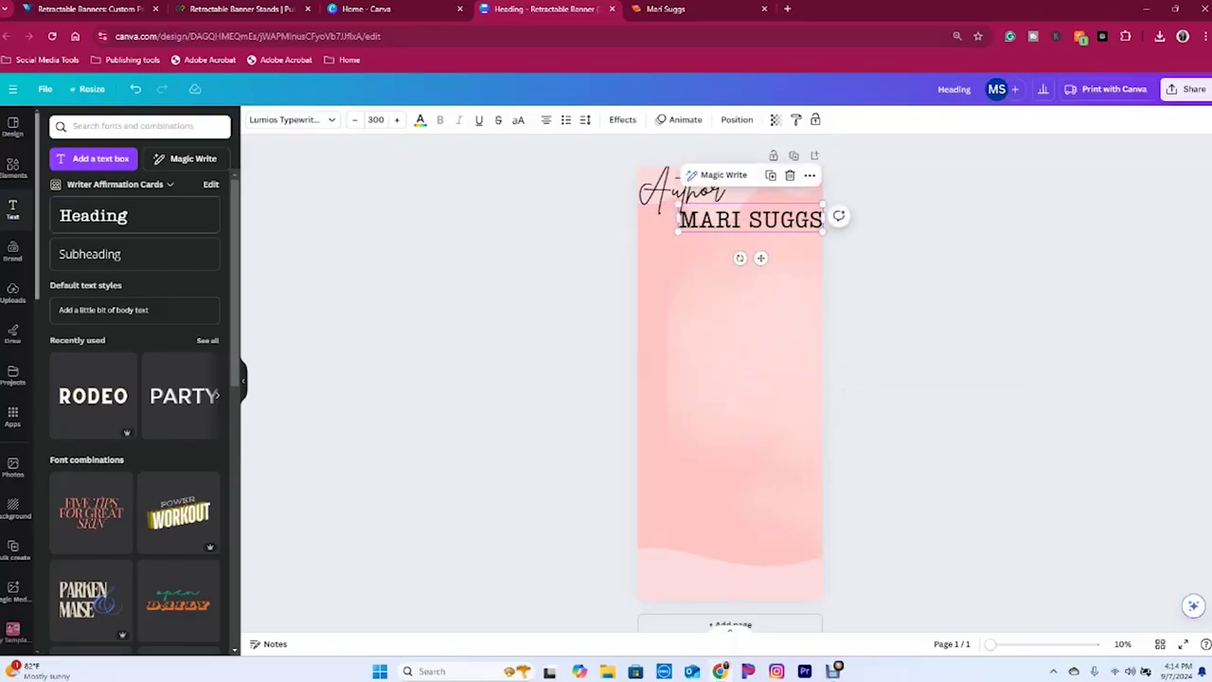
pyautogui.click(289, 119)
# - Change the author's name to Playfair Display SC via a 'display' font search
pyautogui.scroll(3, 142, 364)
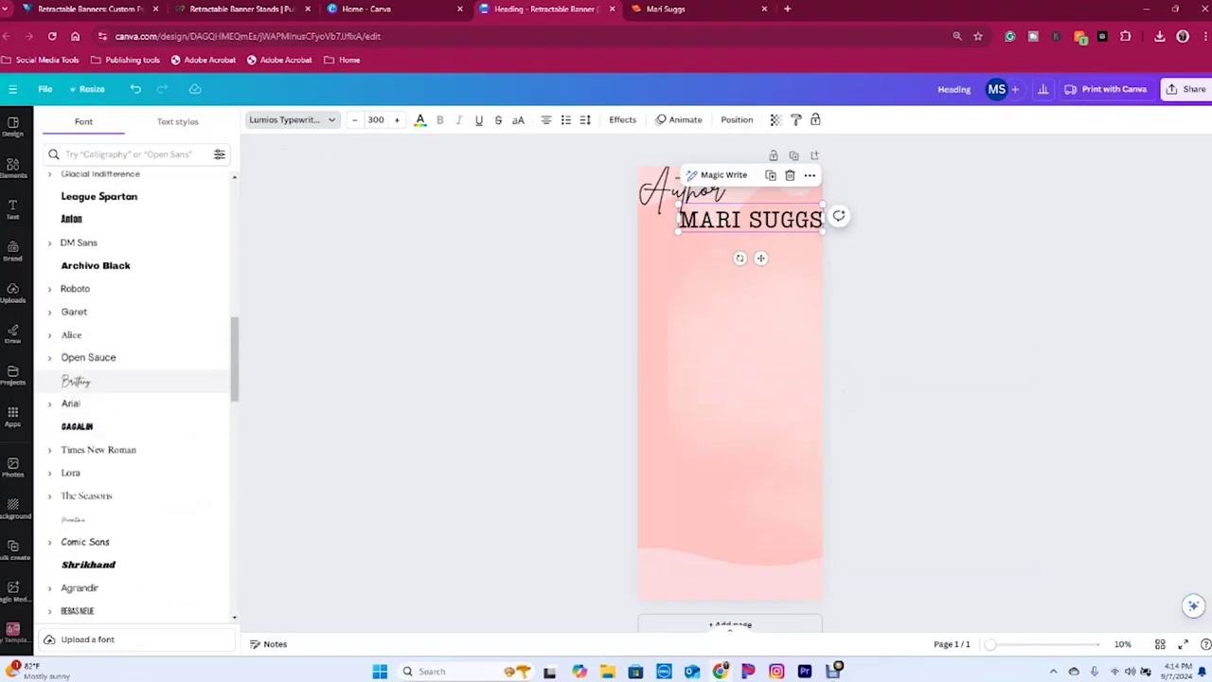
pyautogui.scroll(3, 143, 364)
pyautogui.click(132, 154)
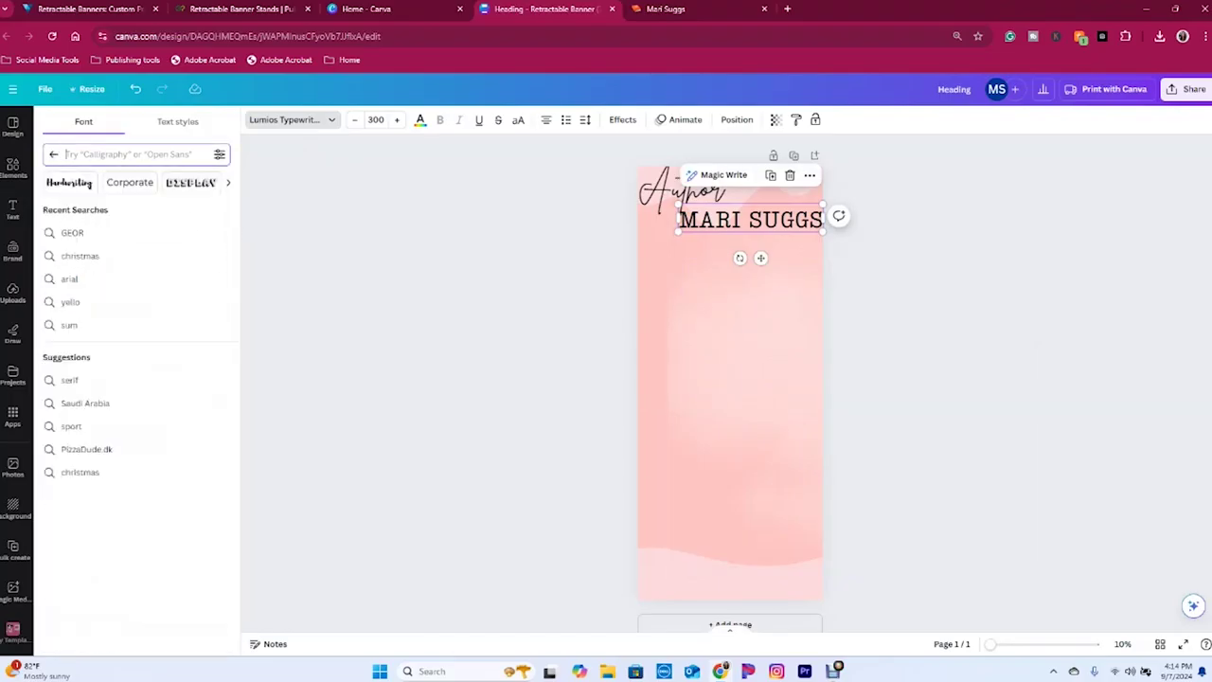
pyautogui.write('display')
pyautogui.press('Return')
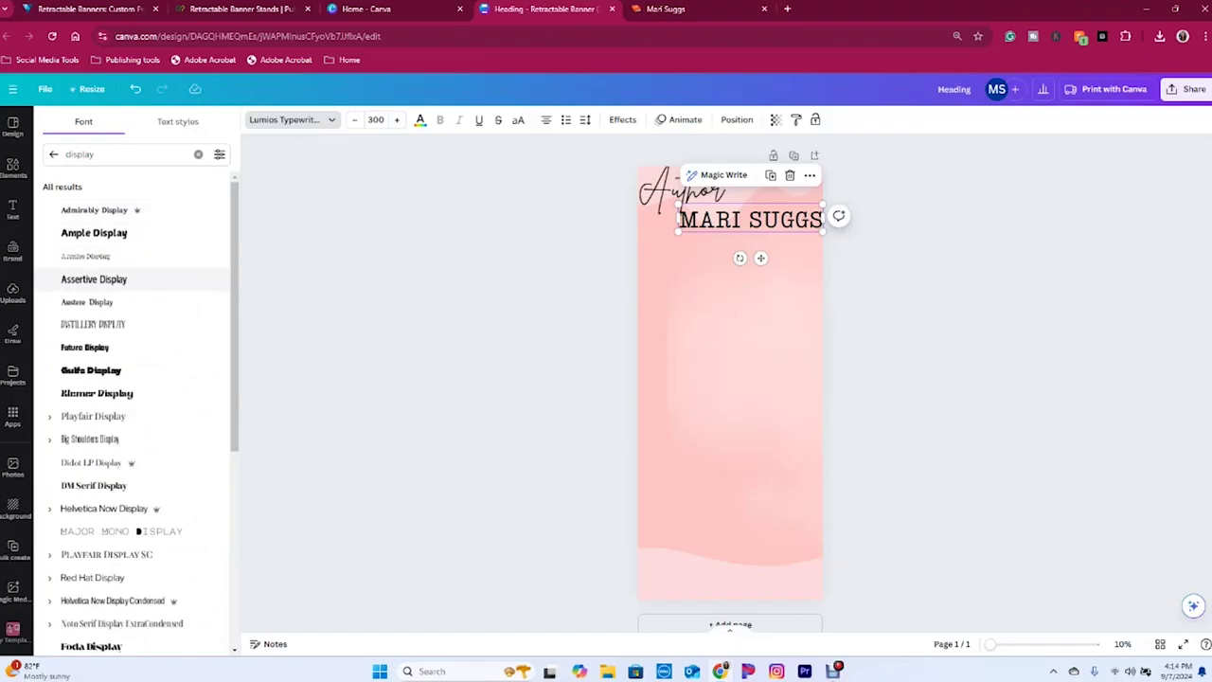
pyautogui.click(93, 279)
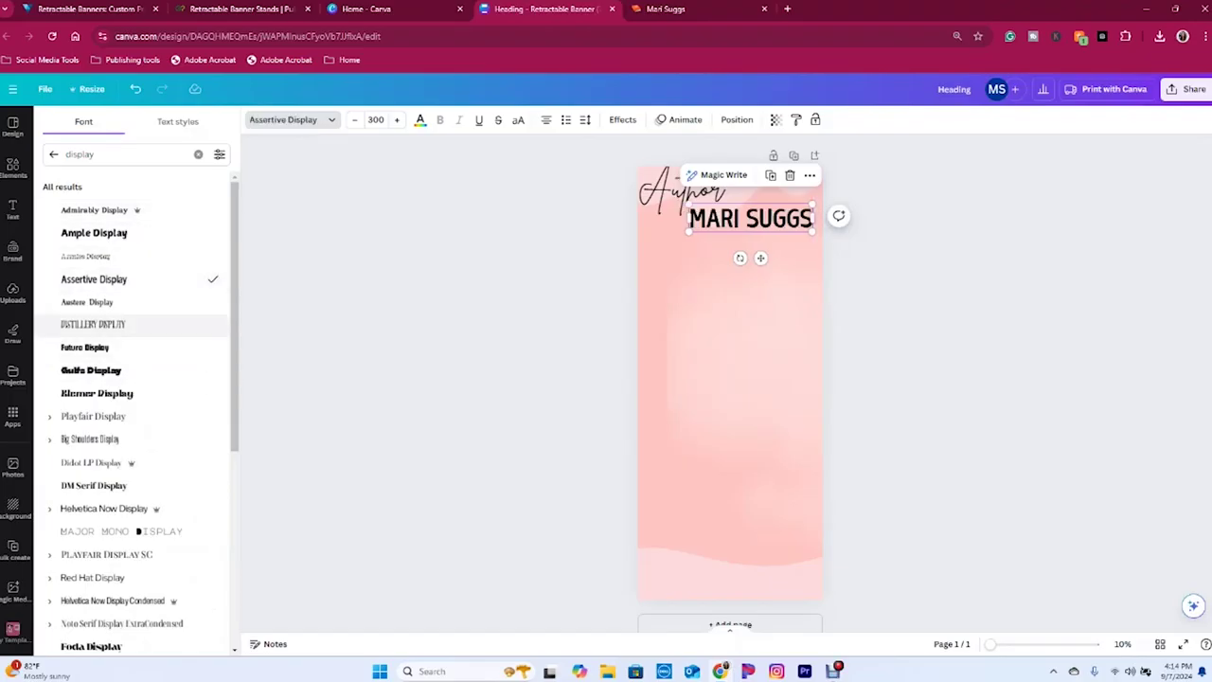
pyautogui.scroll(-1, 106, 512)
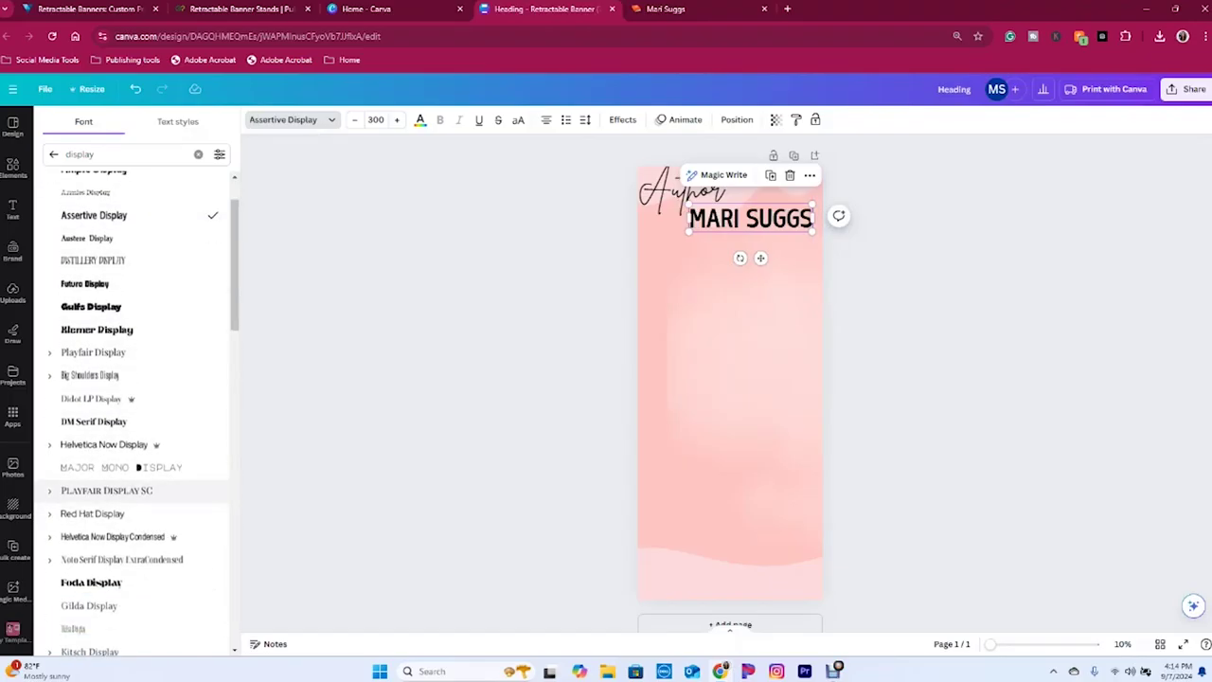
pyautogui.click(106, 490)
# - Enlarge the name to span the banner and nudge it under 'Author'
pyautogui.click(375, 120)
pyautogui.click(397, 119)
pyautogui.click(397, 119)
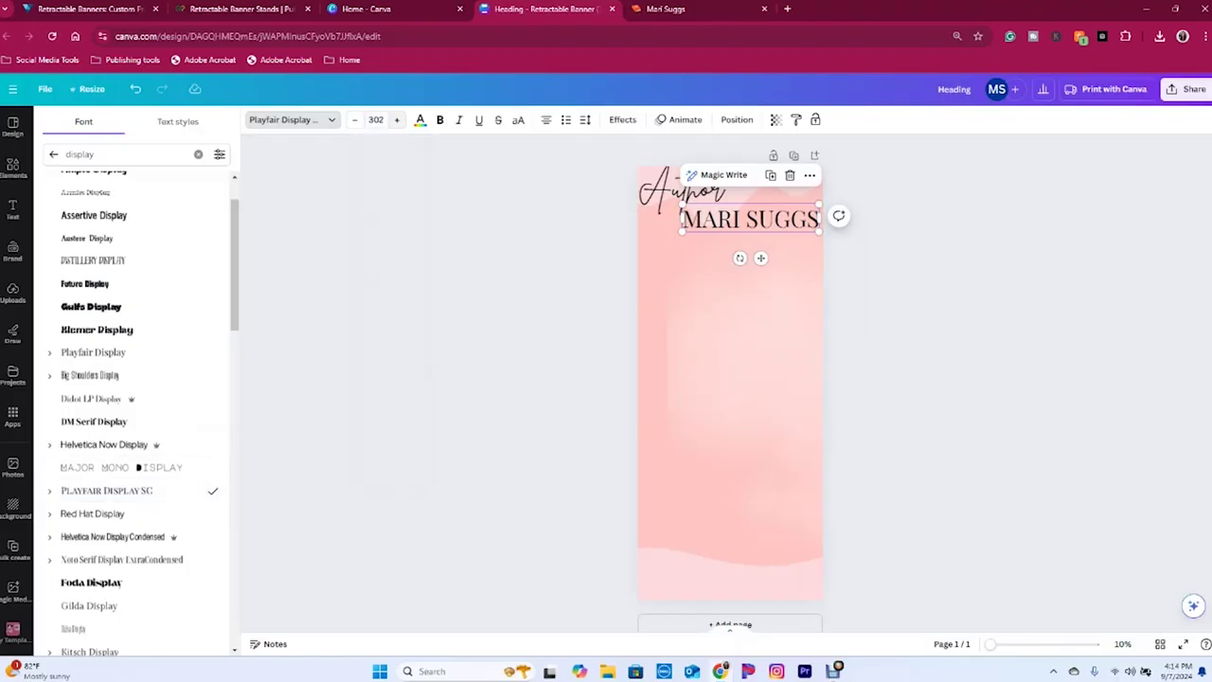
pyautogui.moveTo(681, 230); pyautogui.dragTo(656, 237)
pyautogui.moveTo(656, 184); pyautogui.dragTo(804, 581)
pyautogui.moveTo(739, 222)
pyautogui.mouseDown()
pyautogui.moveTo(738, 211)
pyautogui.moveTo(741, 225)
pyautogui.mouseUp()
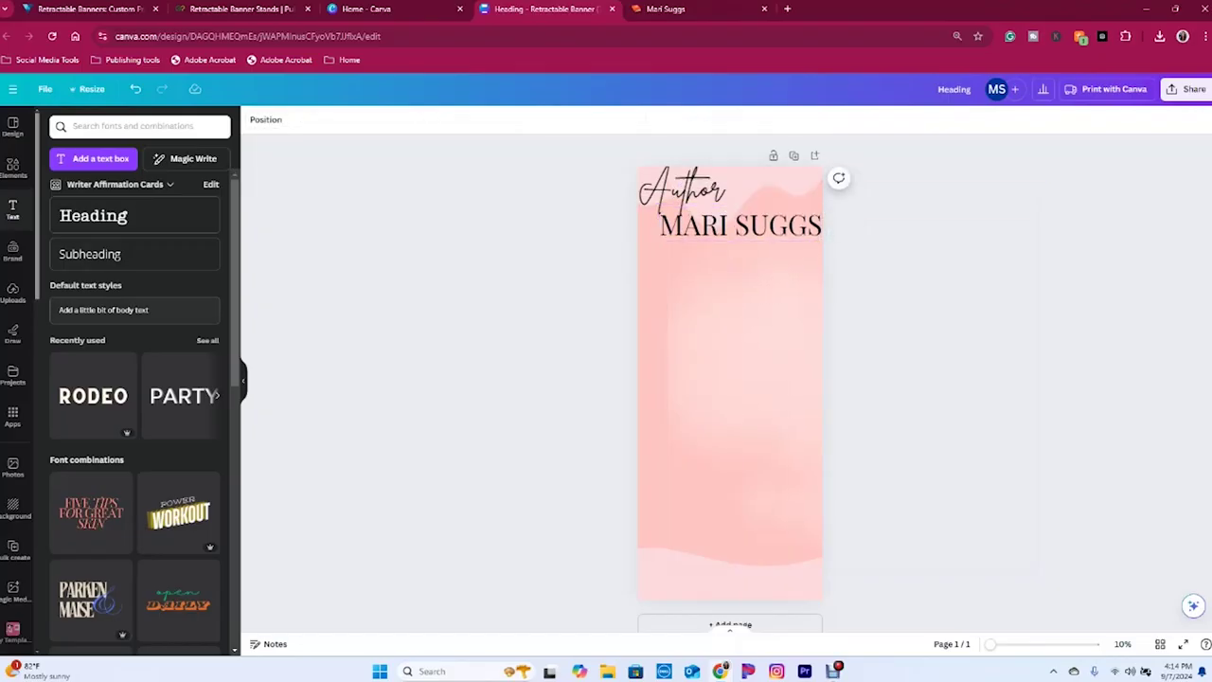
# - Browse the Elements panel's Frames and Grids collections
pyautogui.click(13, 168)
pyautogui.click(13, 126)
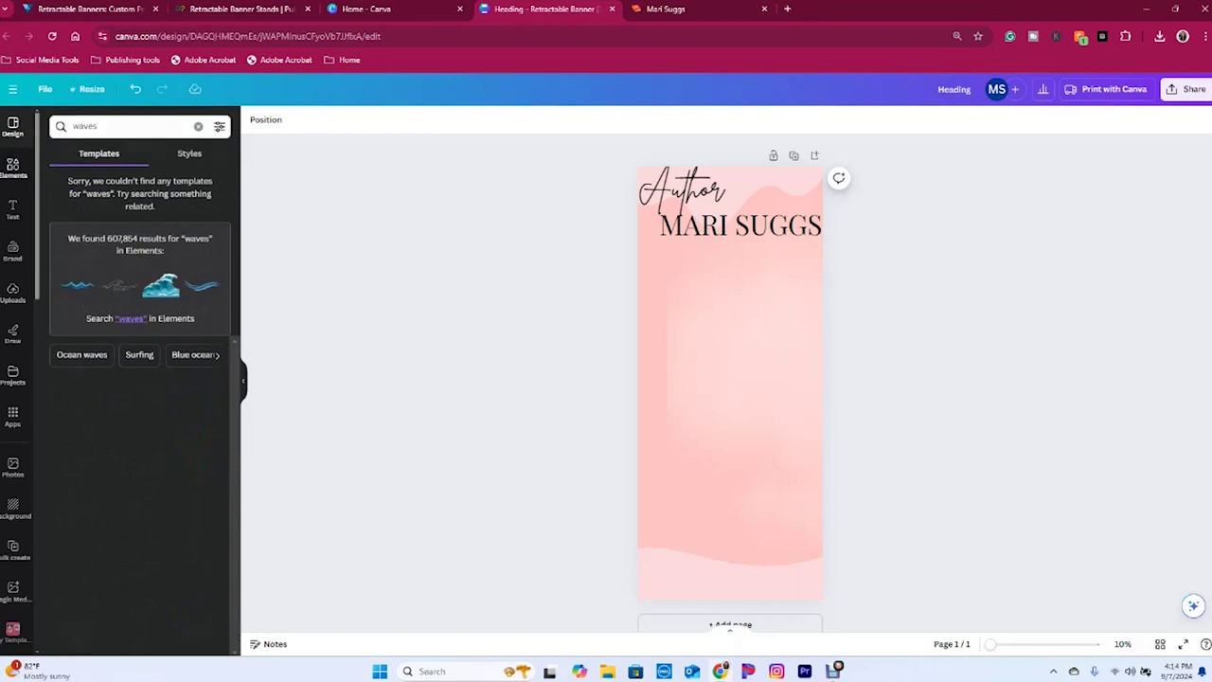
pyautogui.click(13, 167)
pyautogui.click(13, 167)
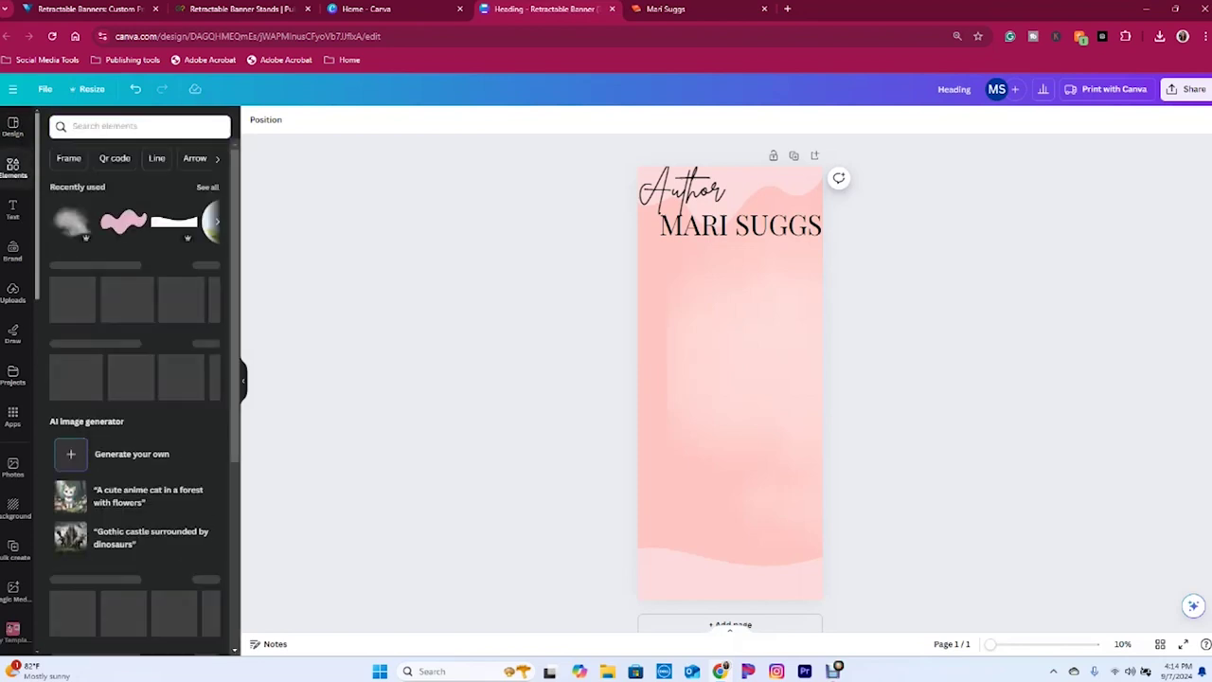
pyautogui.scroll(-10, 137, 398)
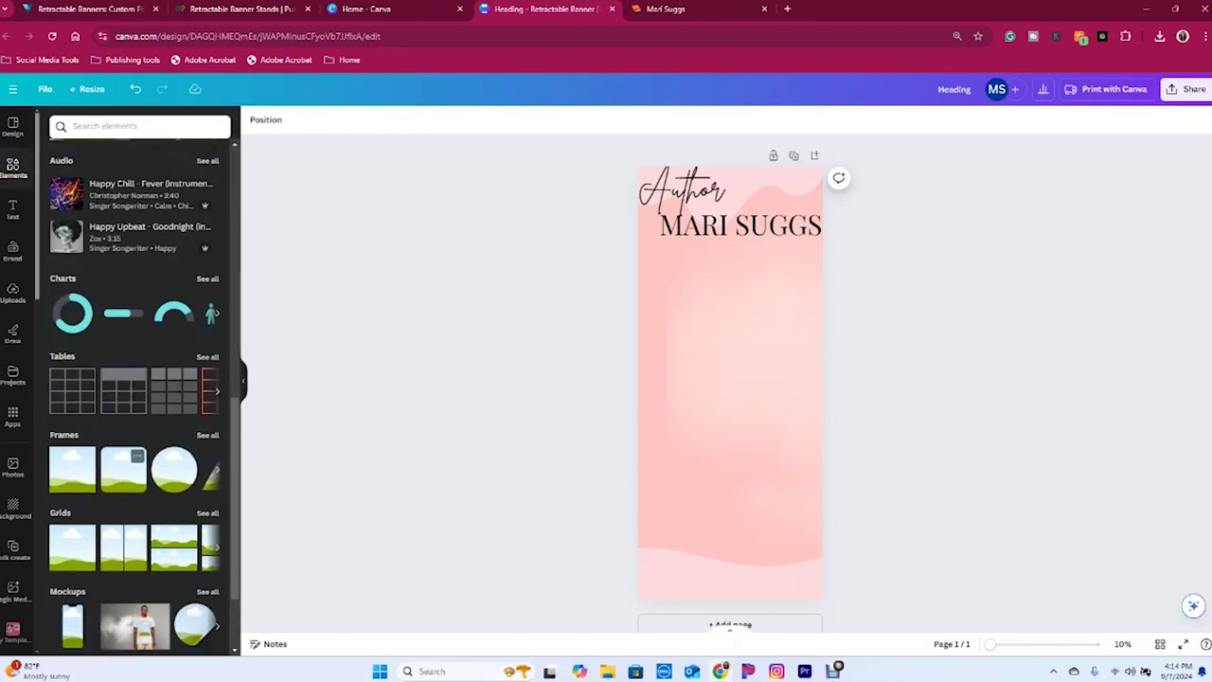
pyautogui.click(208, 435)
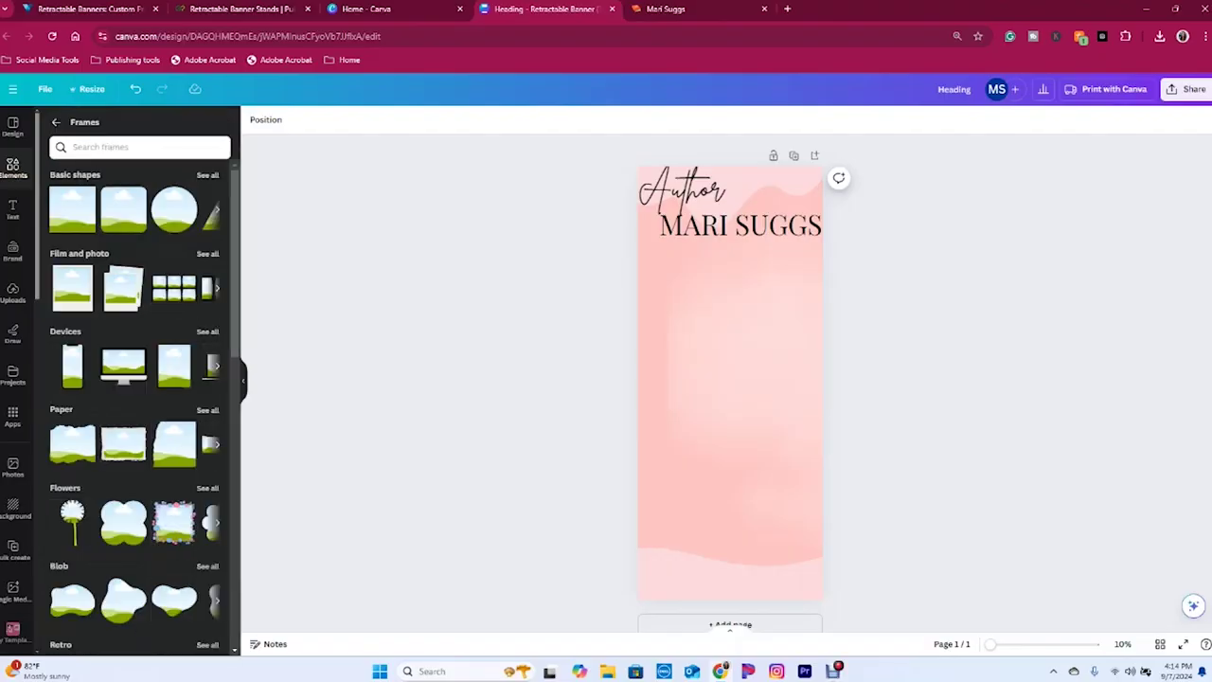
pyautogui.scroll(-6, 135, 426)
pyautogui.scroll(-4, 135, 429)
pyautogui.scroll(10, 136, 431)
pyautogui.click(55, 122)
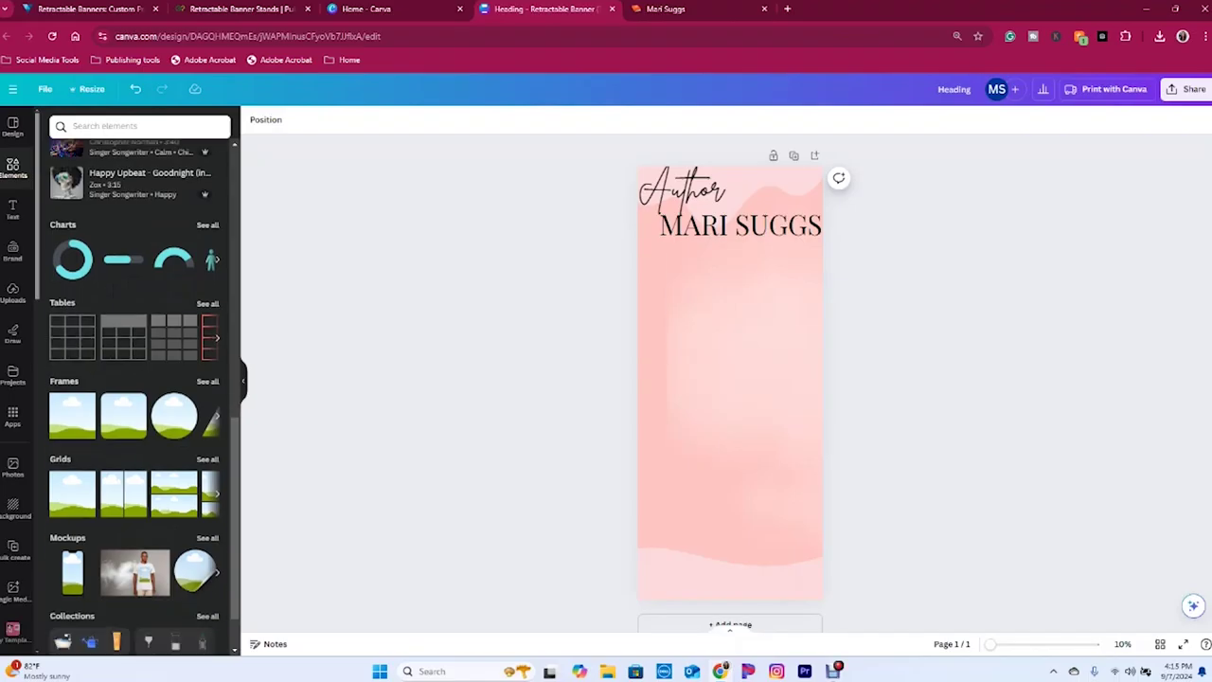
pyautogui.scroll(-3, 142, 378)
pyautogui.scroll(1, 174, 409)
pyautogui.click(208, 459)
pyautogui.click(62, 122)
pyautogui.scroll(-1, 142, 379)
# - Quick-add a circle shape from the element search, then delete it
pyautogui.click(139, 126)
pyautogui.write('Cl')
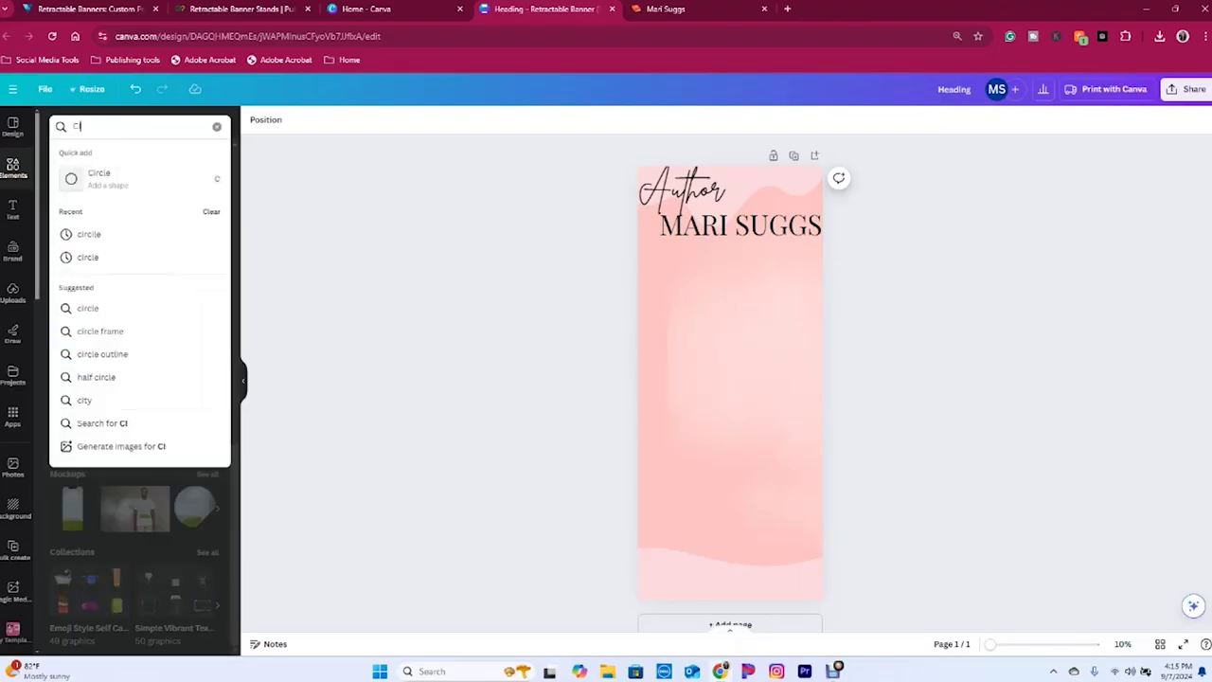
pyautogui.write('R')
pyautogui.press('Return')
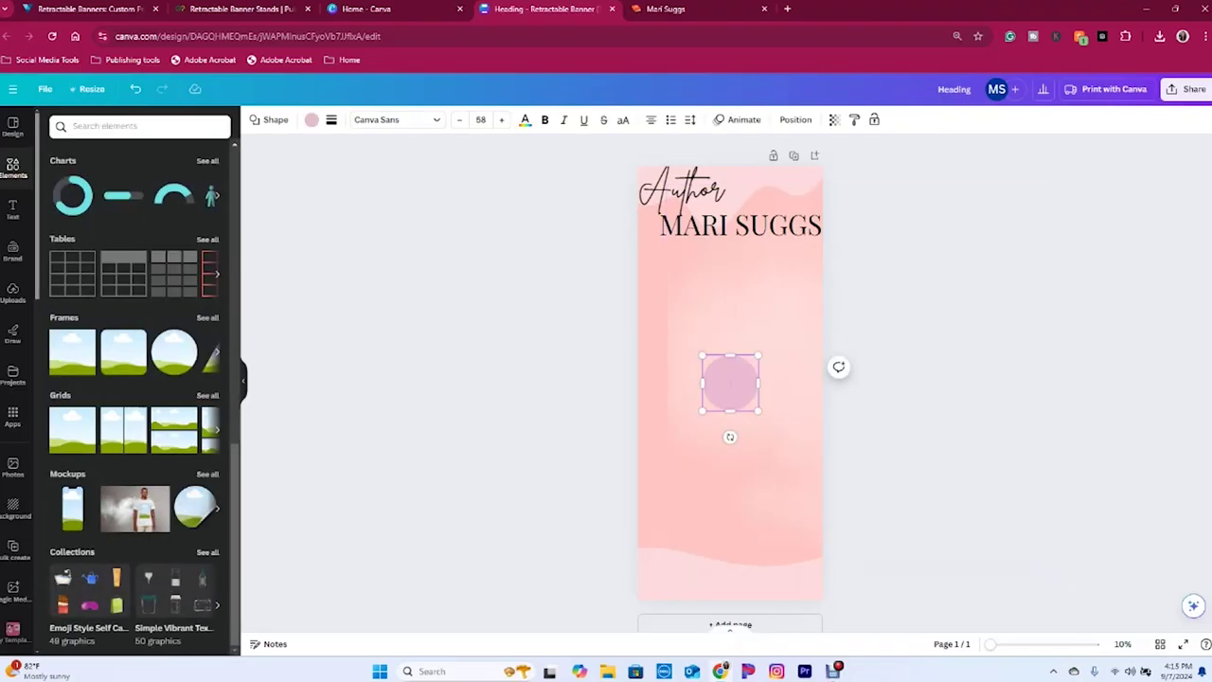
pyautogui.press('Delete')
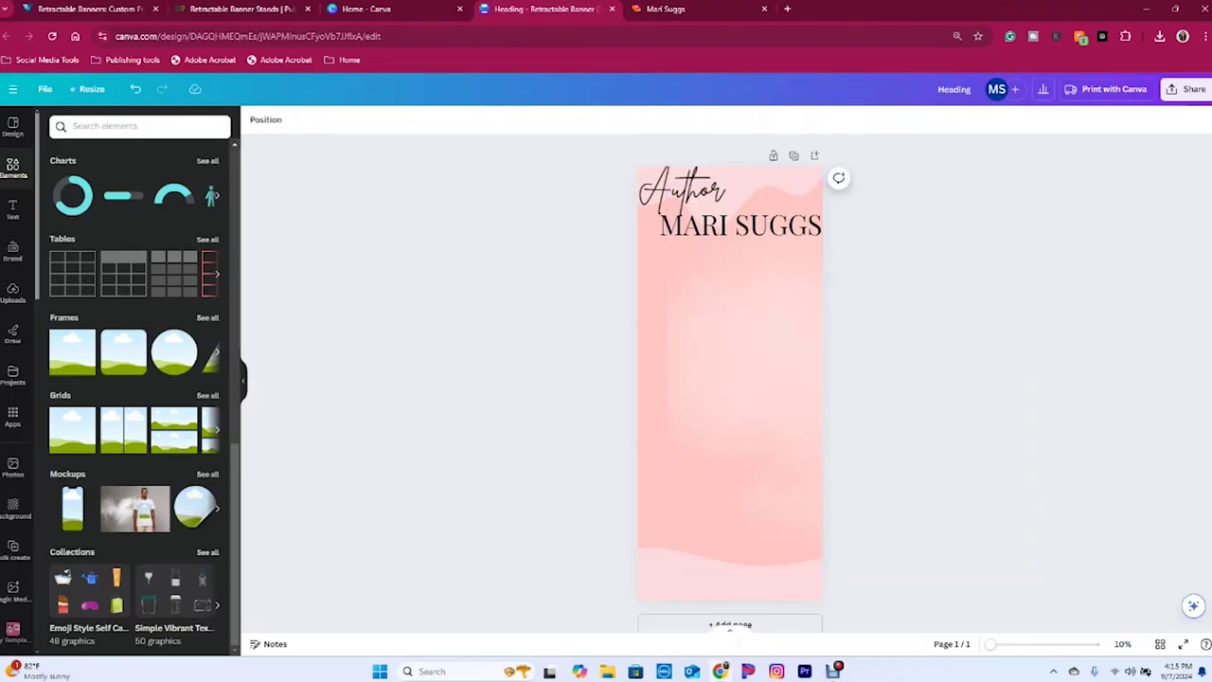
# - Open all Frames, view the Basic shapes frames, and scroll through the frames list
pyautogui.click(208, 317)
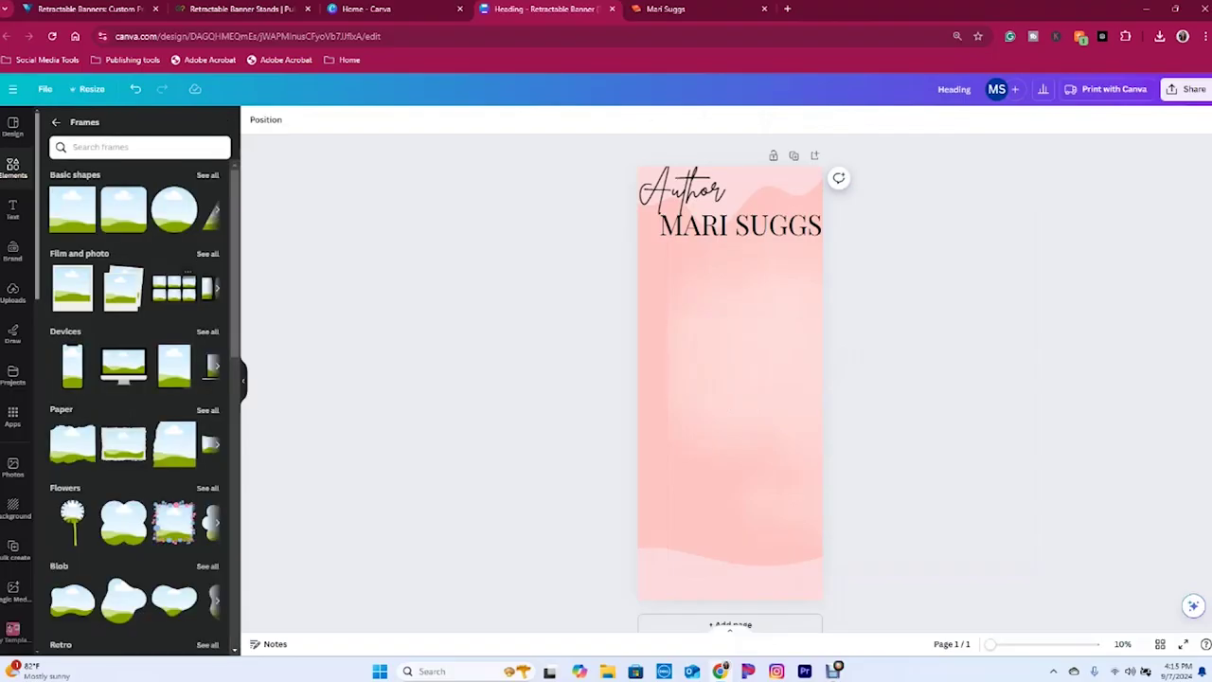
pyautogui.click(208, 175)
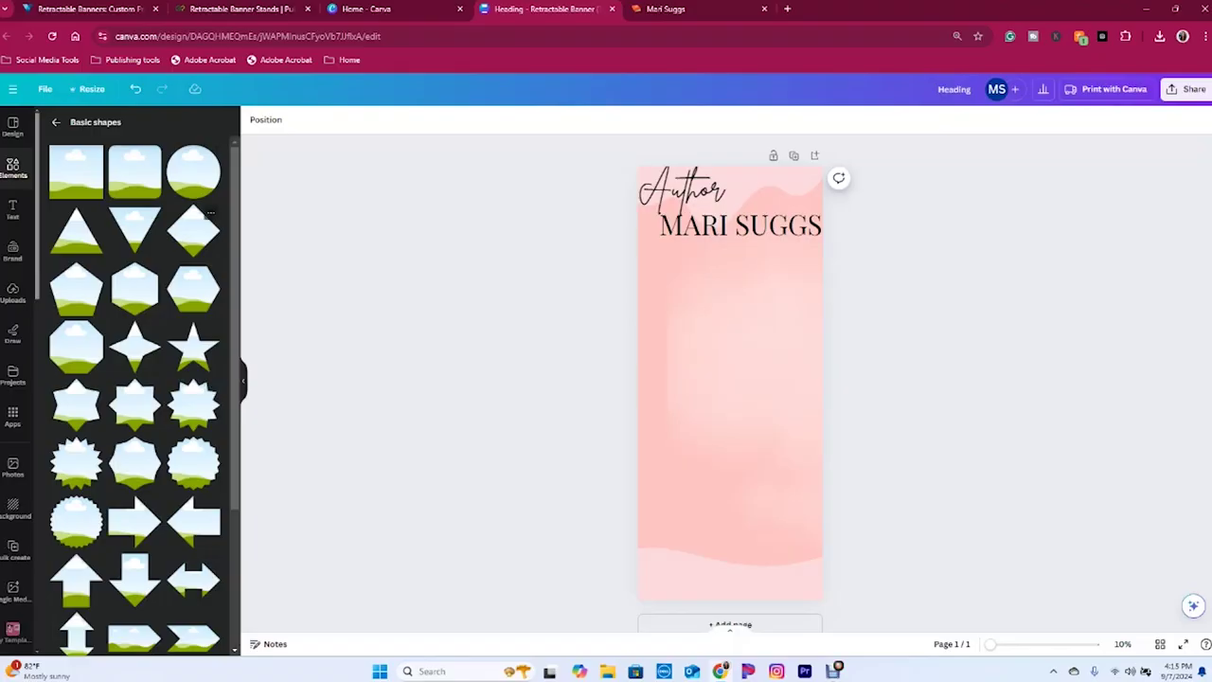
pyautogui.click(55, 121)
pyautogui.scroll(-10, 132, 397)
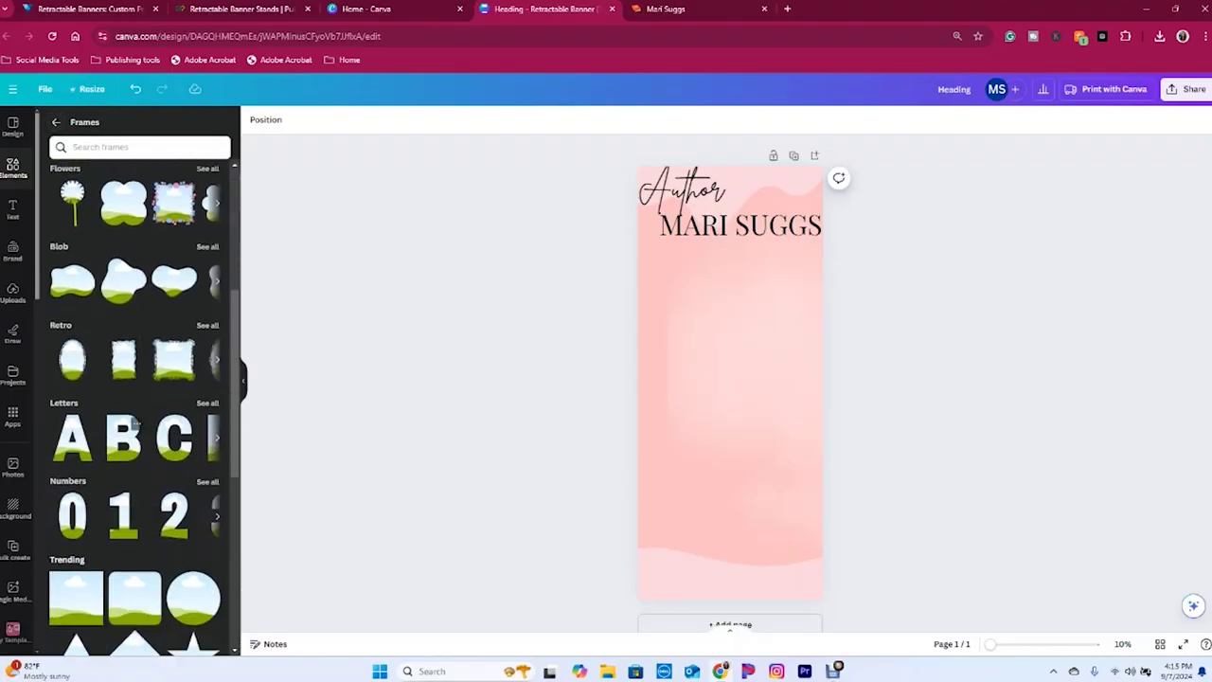
pyautogui.scroll(-10, 135, 408)
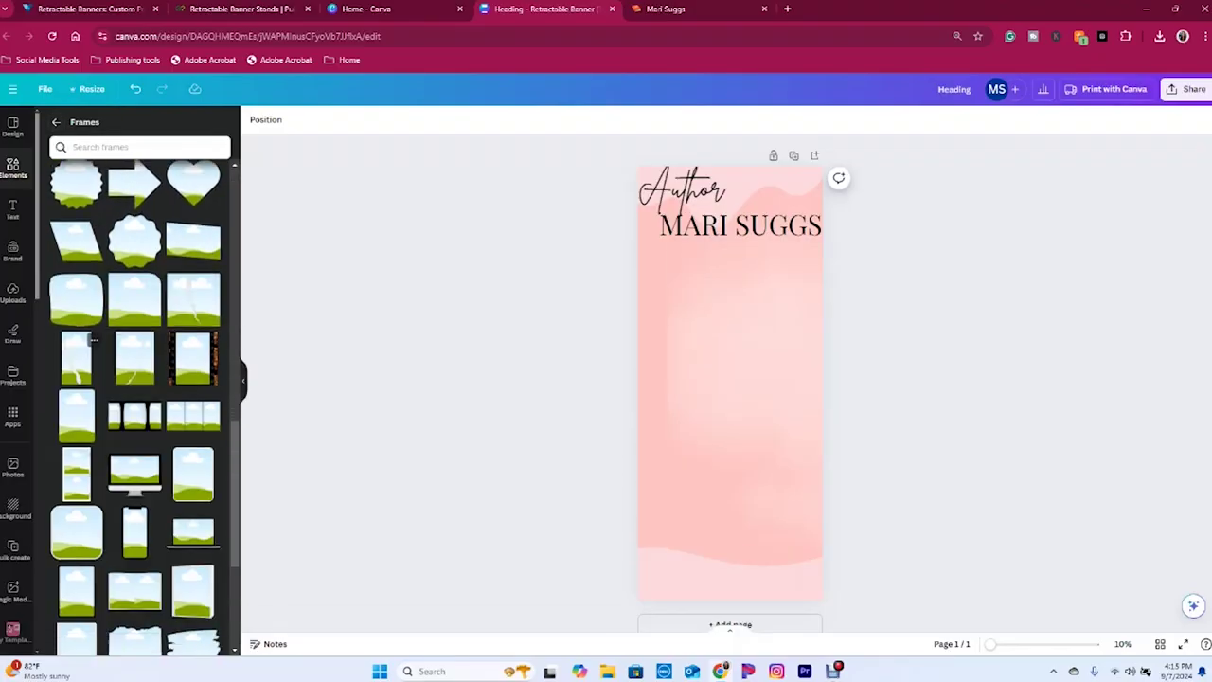
pyautogui.scroll(-10, 136, 408)
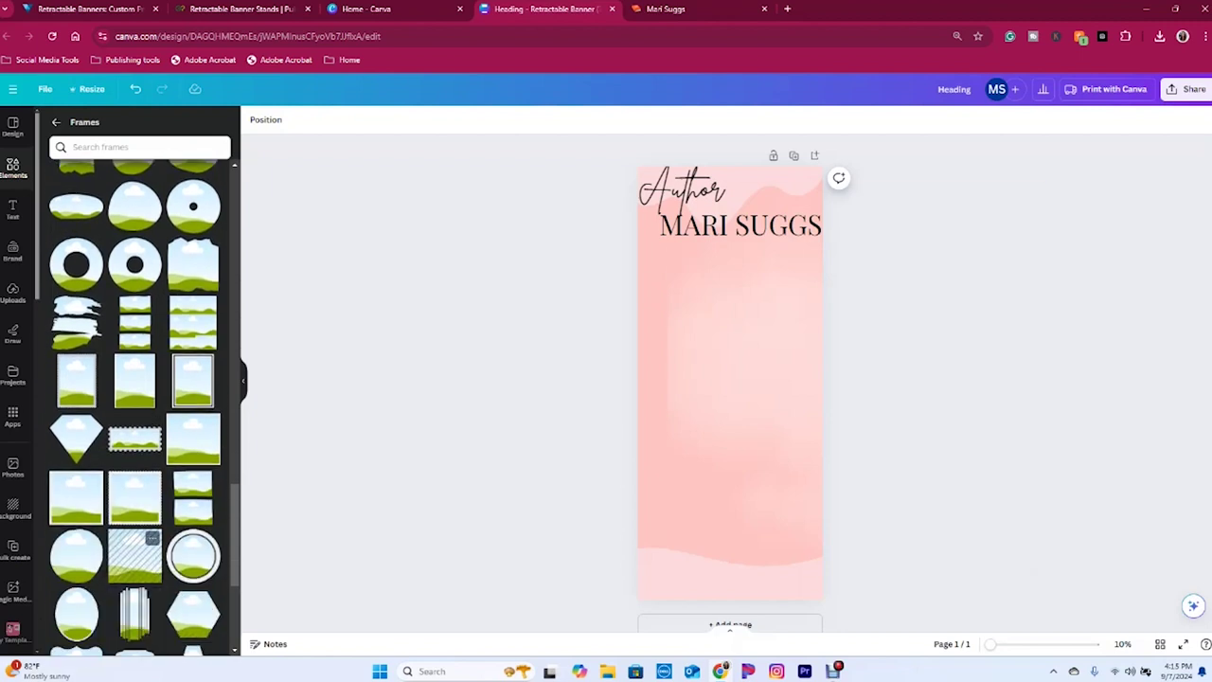
pyautogui.scroll(-3, 136, 407)
# - Add an enlarged pink-ringed circle frame below the name and drop the uploaded headshot into it
pyautogui.click(194, 364)
pyautogui.moveTo(725, 385); pyautogui.dragTo(682, 299)
pyautogui.moveTo(730, 344); pyautogui.dragTo(659, 328)
pyautogui.click(273, 119)
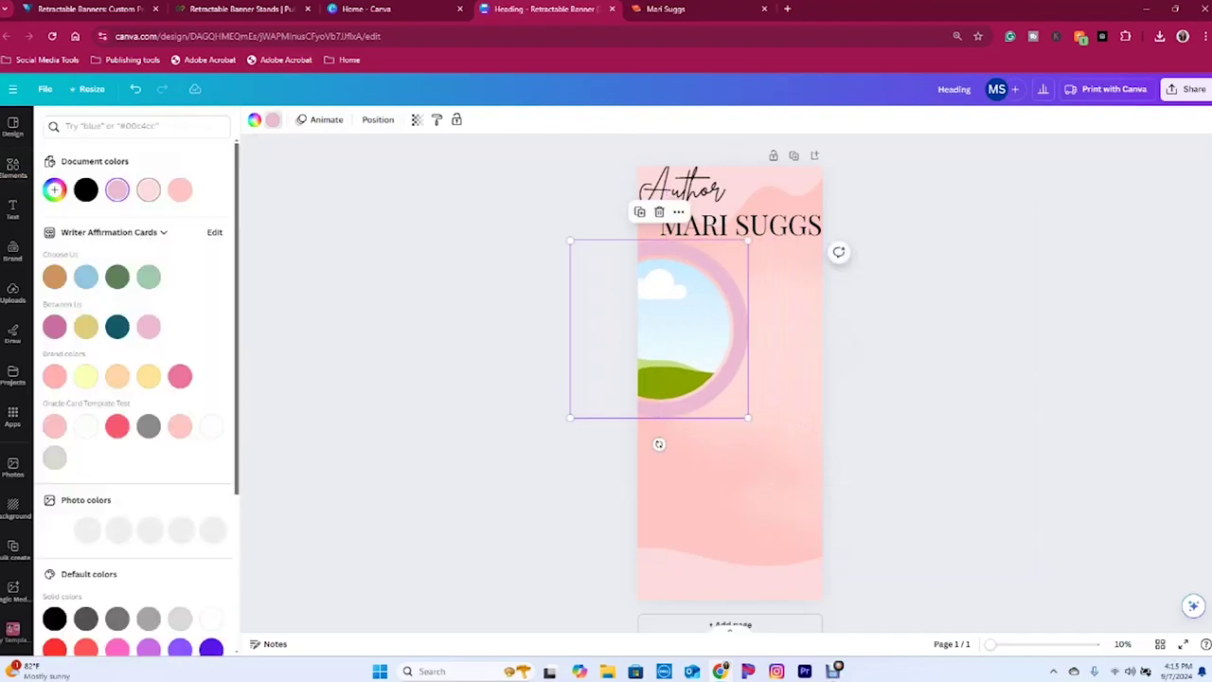
pyautogui.click(149, 189)
pyautogui.moveTo(659, 328); pyautogui.dragTo(659, 315)
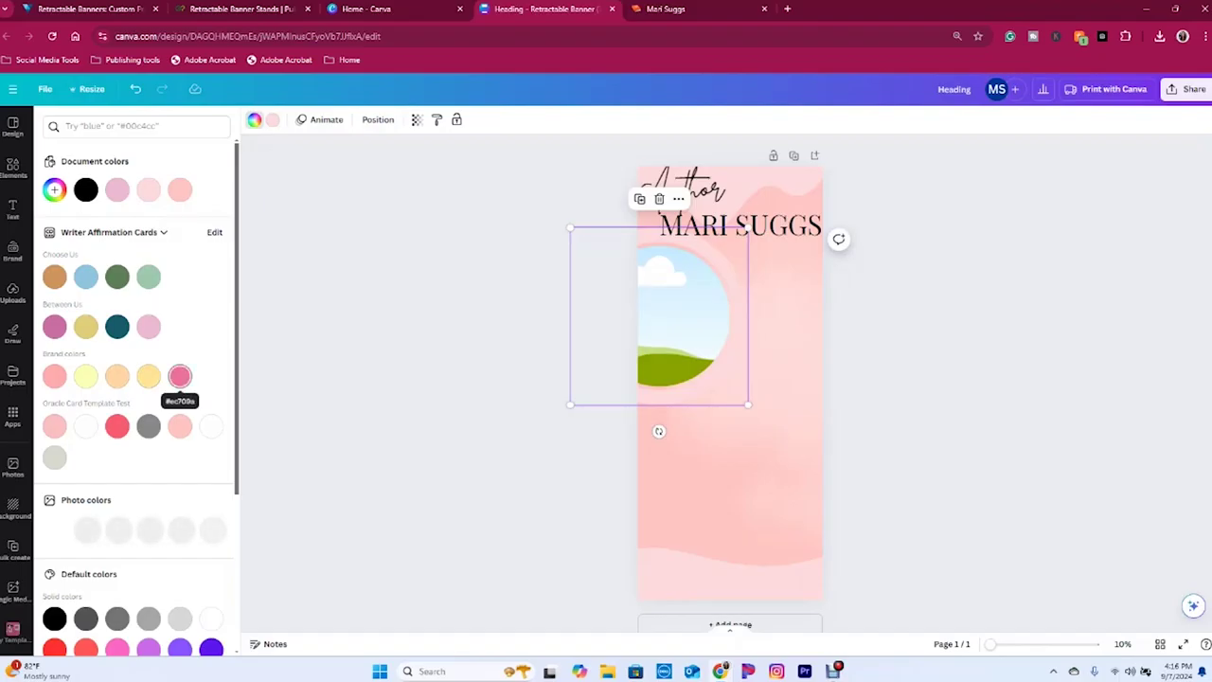
pyautogui.click(54, 376)
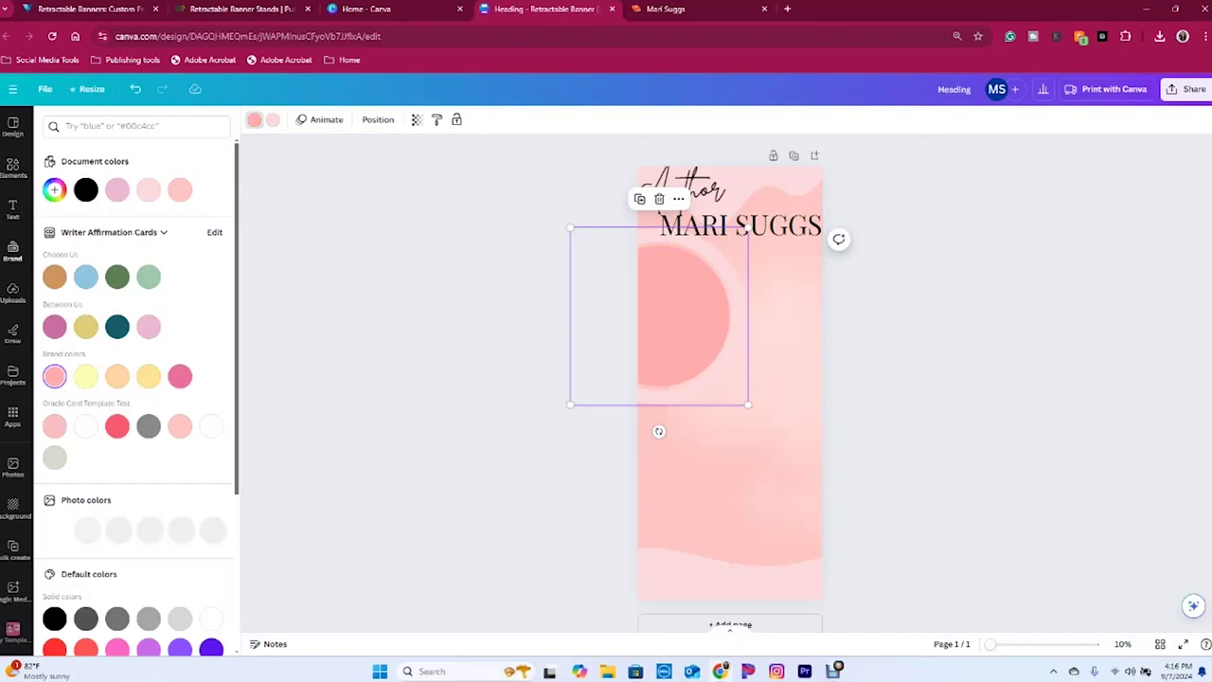
pyautogui.click(12, 292)
pyautogui.moveTo(185, 620); pyautogui.dragTo(663, 348)
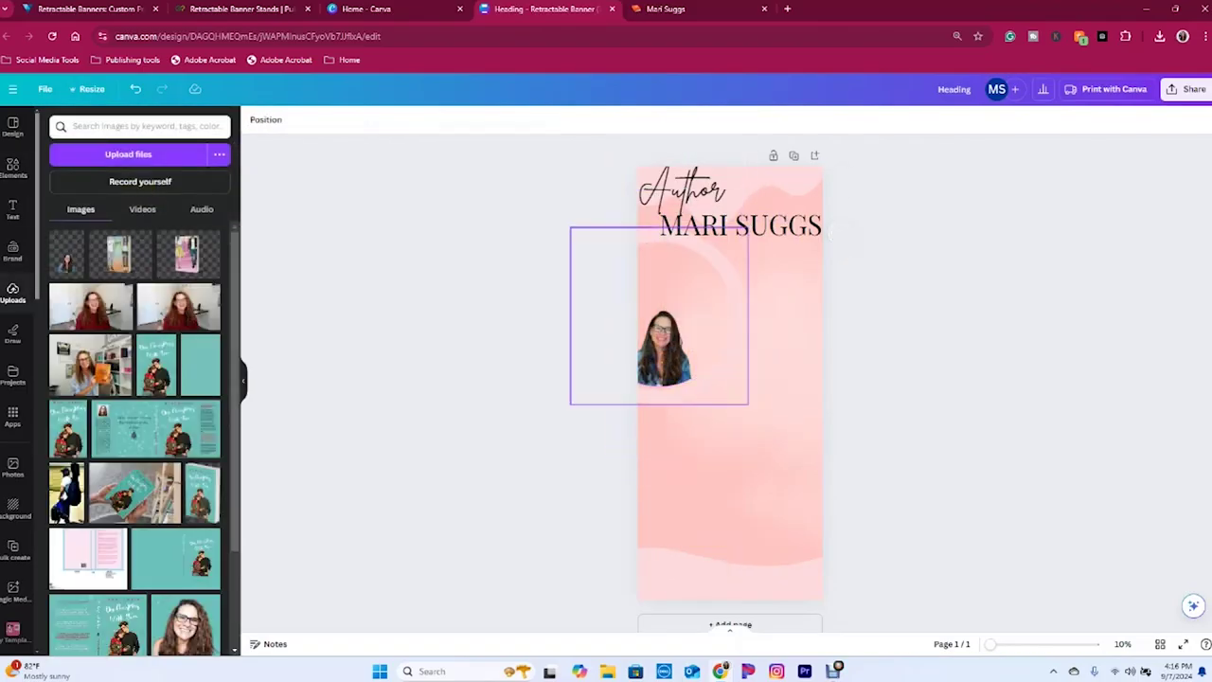
# - Enlarge and reposition the headshot inside the circle so her face shows
pyautogui.doubleClick(663, 349)
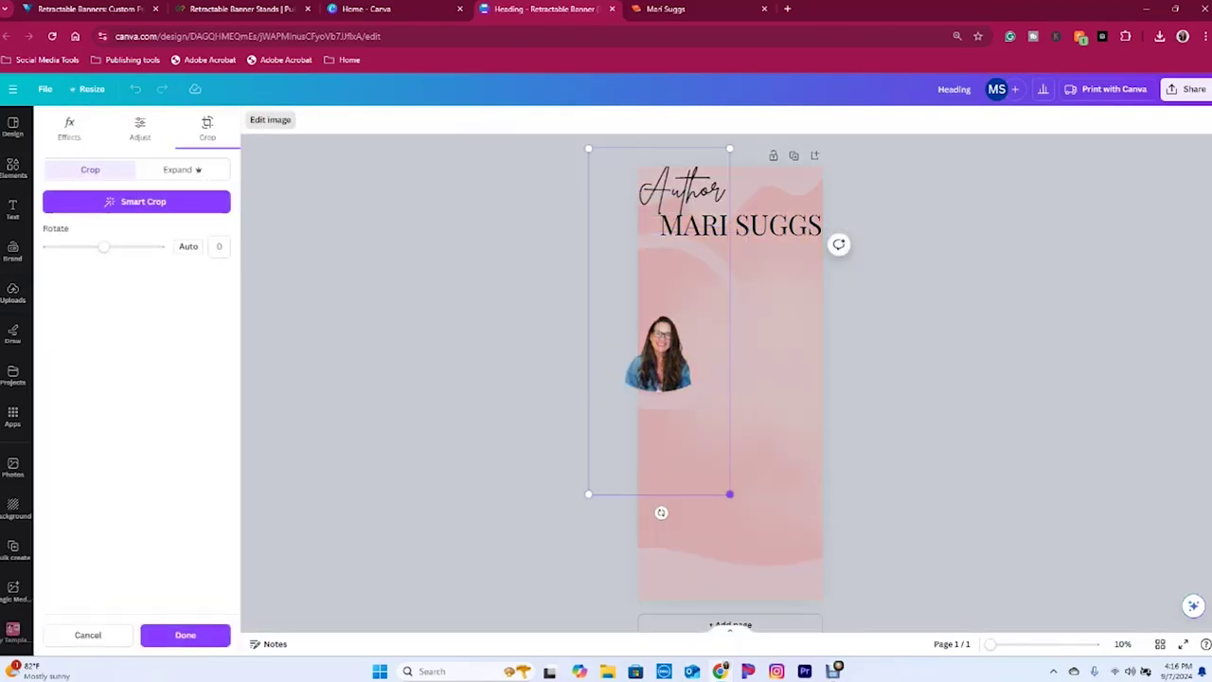
pyautogui.moveTo(730, 494); pyautogui.dragTo(755, 555)
pyautogui.moveTo(682, 407); pyautogui.dragTo(677, 341)
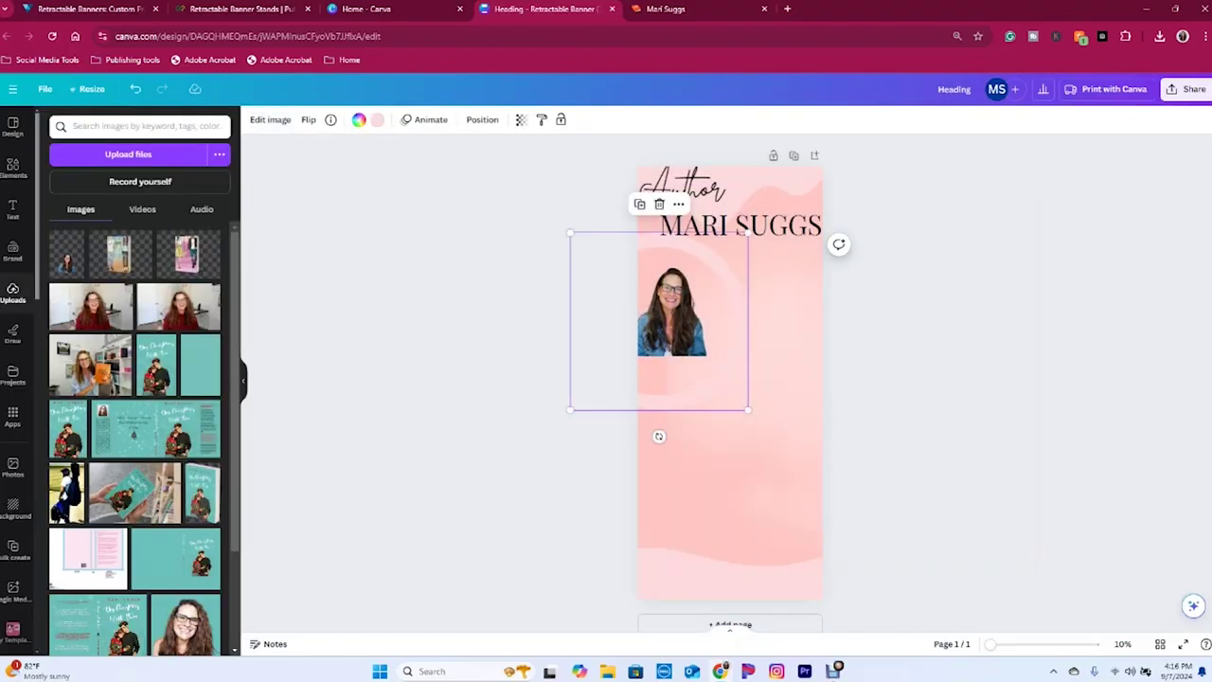
pyautogui.moveTo(654, 433); pyautogui.dragTo(717, 447)
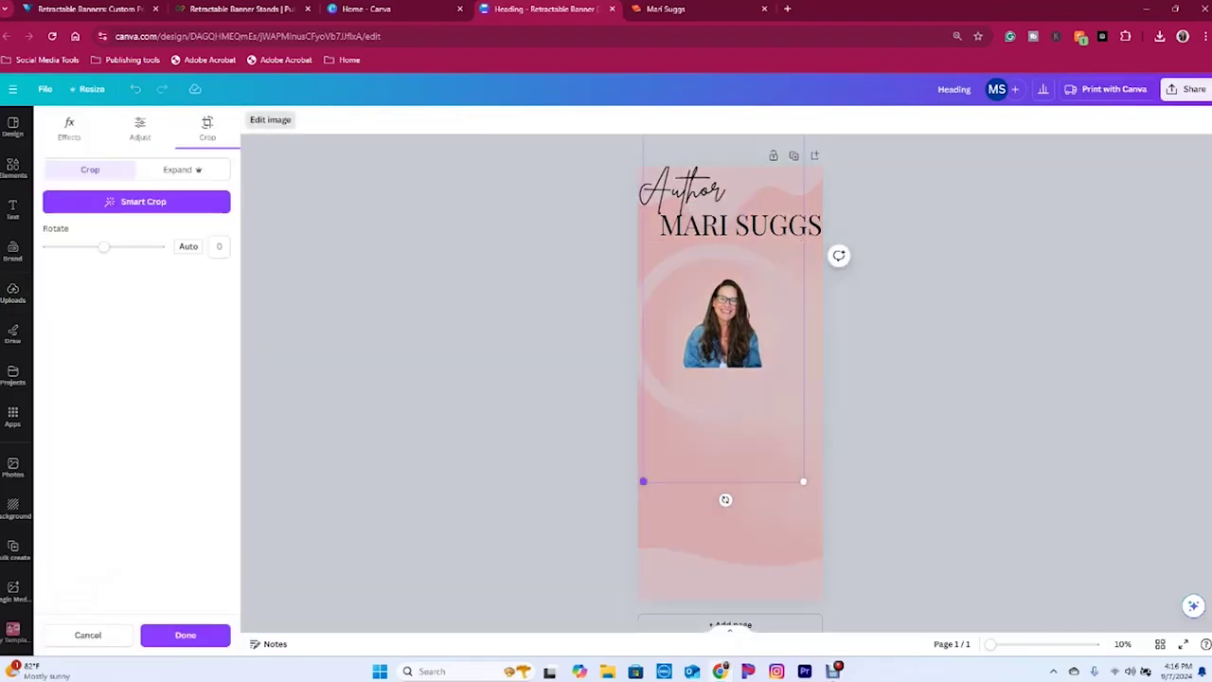
pyautogui.moveTo(643, 481); pyautogui.dragTo(614, 508)
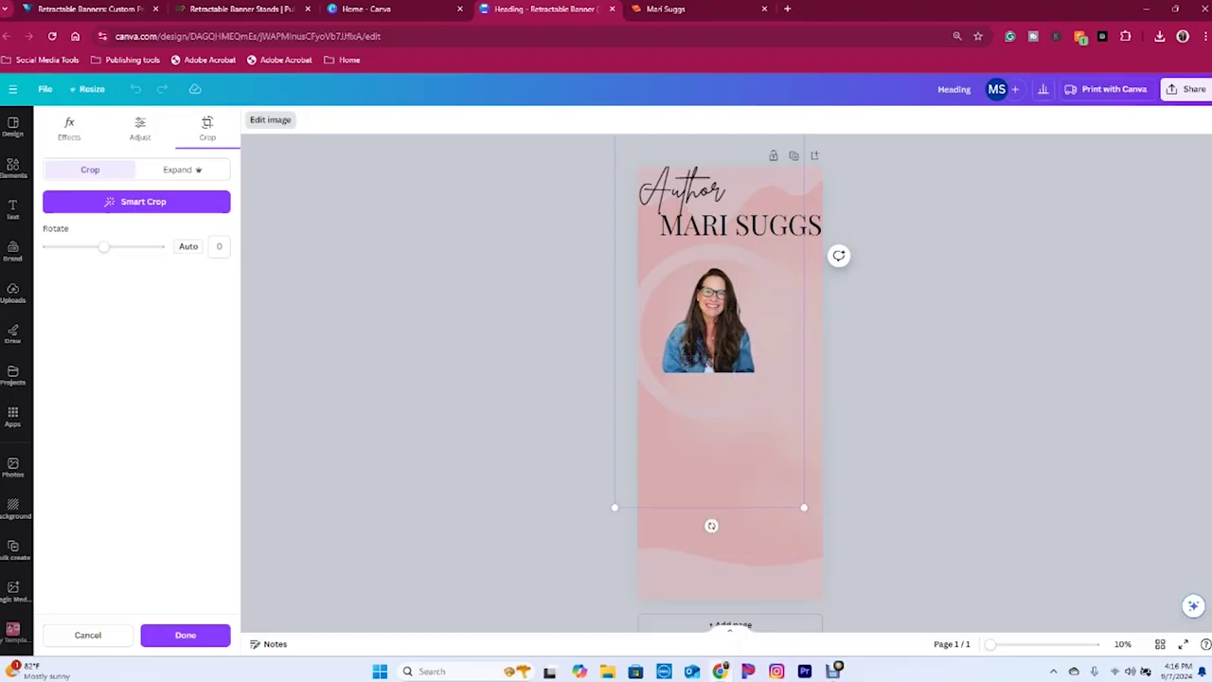
pyautogui.moveTo(615, 508)
pyautogui.mouseDown()
pyautogui.moveTo(581, 581)
pyautogui.moveTo(609, 527)
pyautogui.mouseUp()
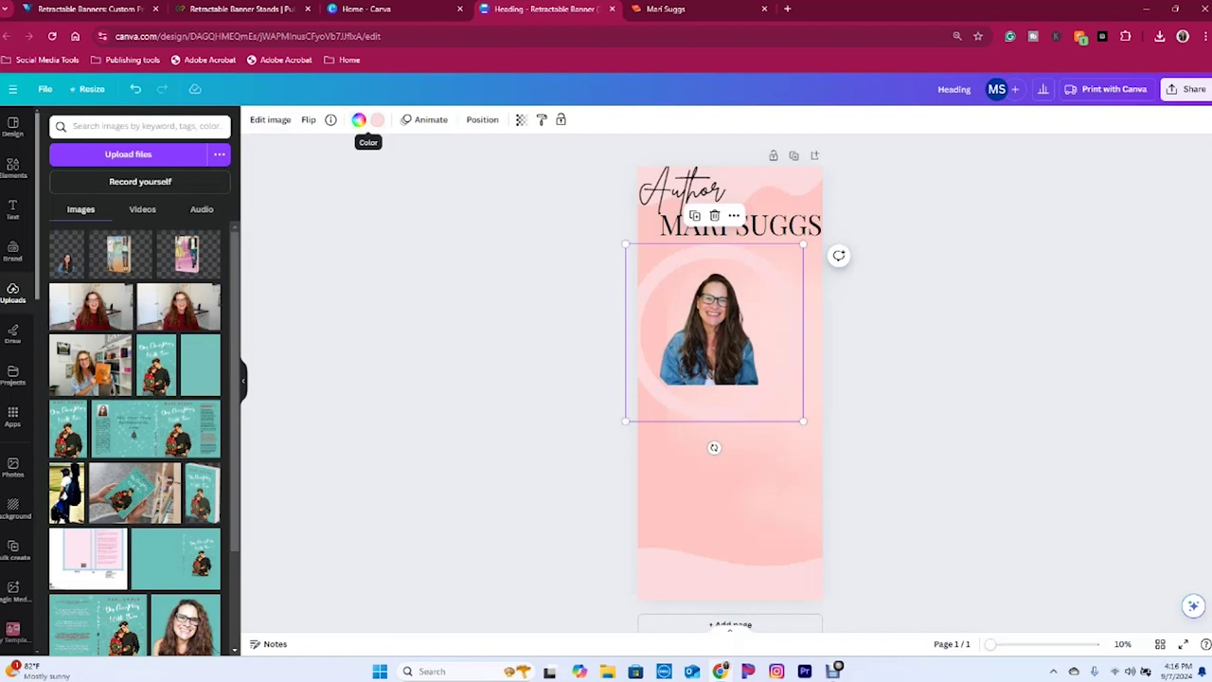
# - Make the circle frame pink and straighten the photo's rotation within the crop
pyautogui.click(359, 121)
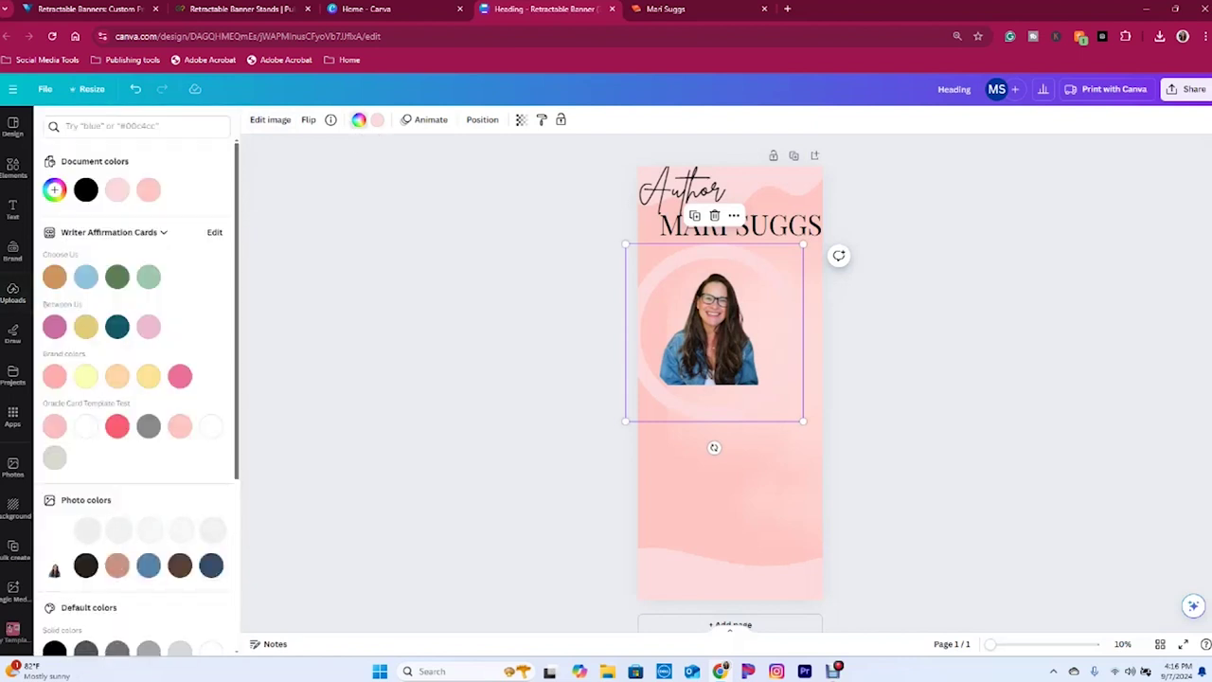
pyautogui.click(54, 376)
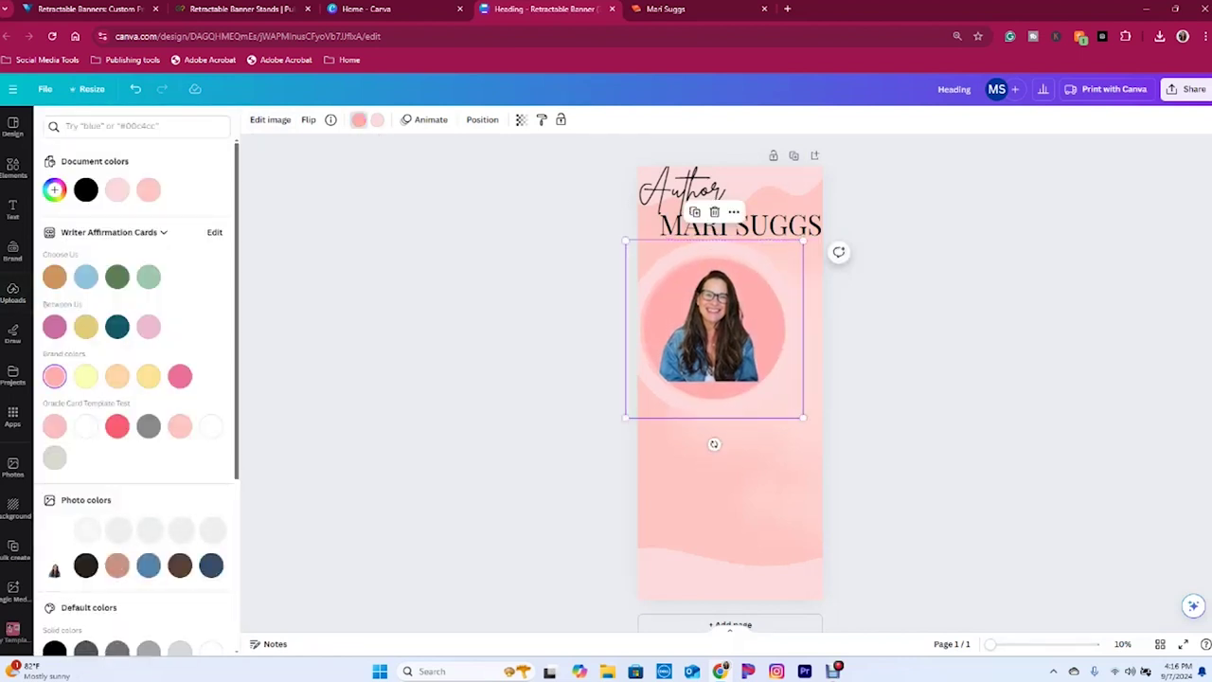
pyautogui.doubleClick(710, 326)
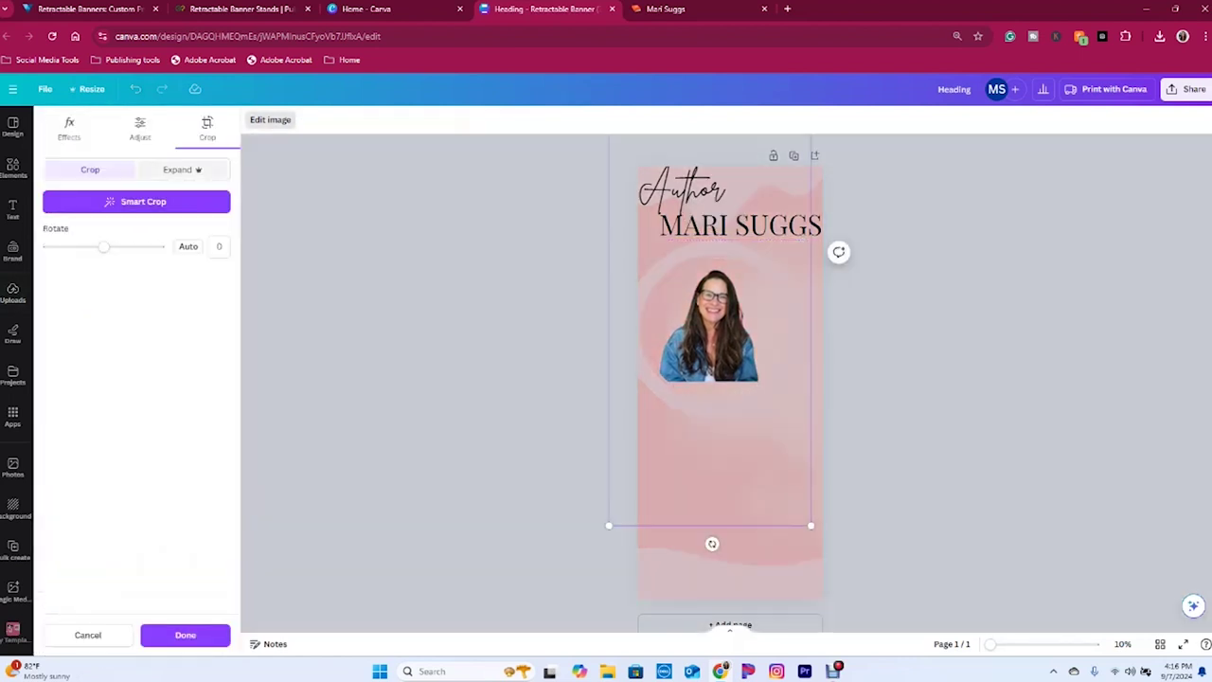
pyautogui.click(180, 170)
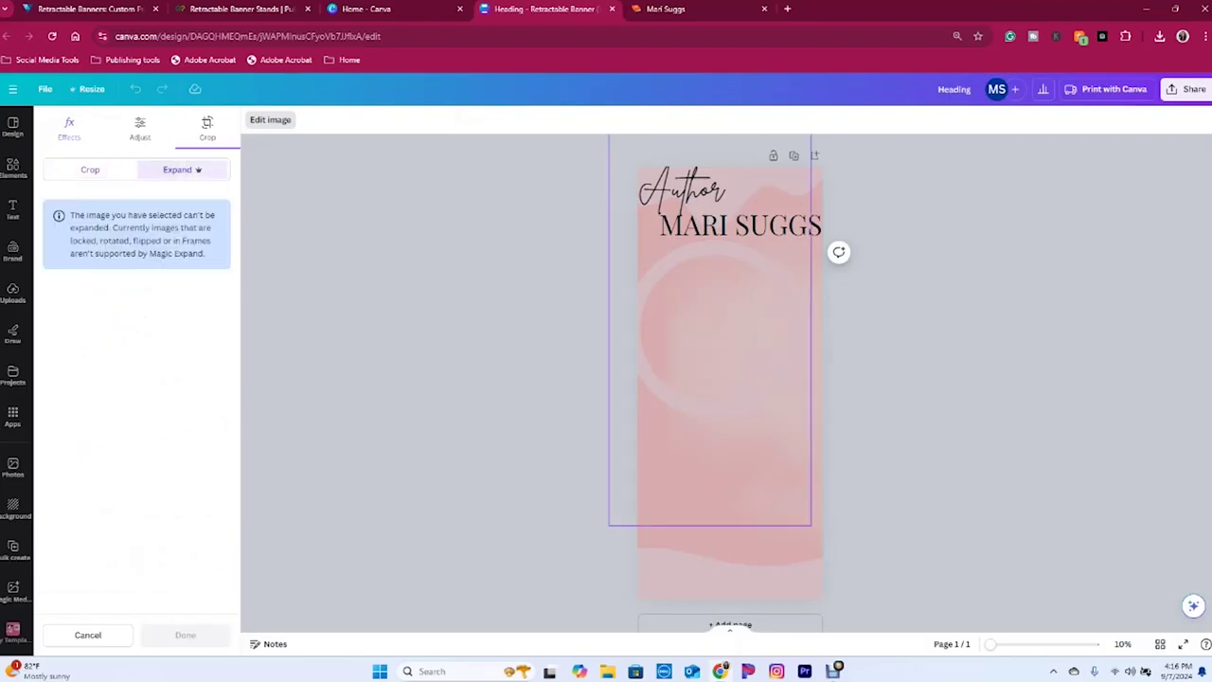
pyautogui.click(90, 170)
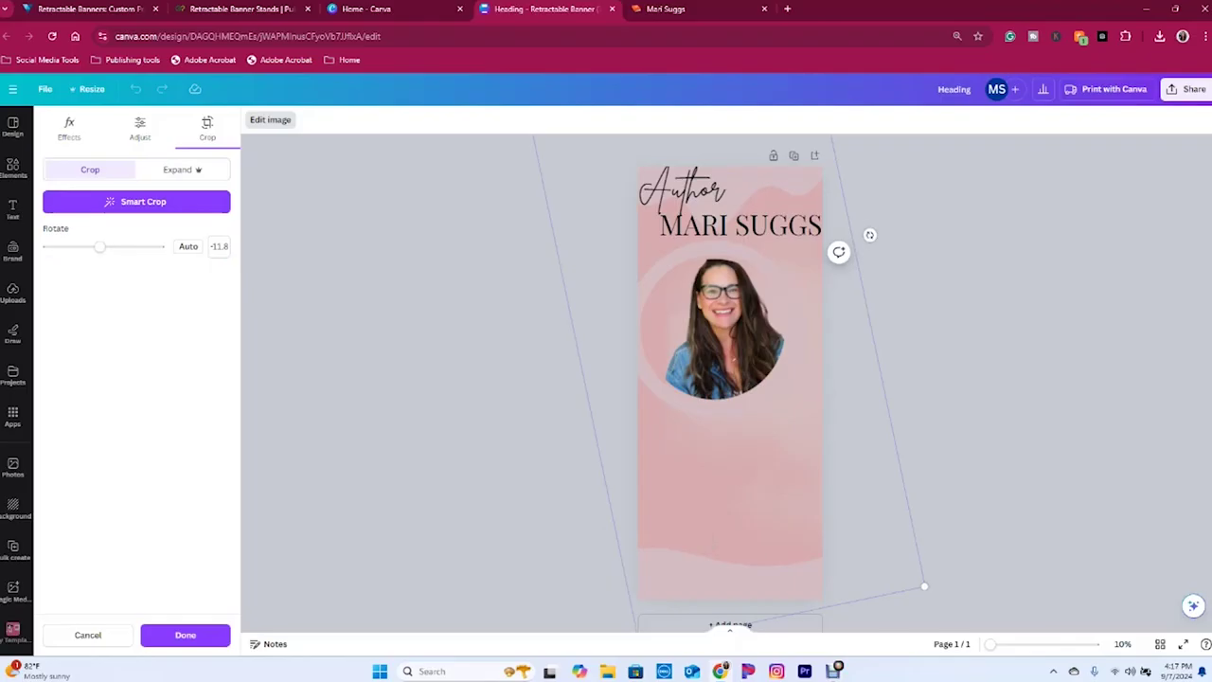
pyautogui.moveTo(869, 235); pyautogui.dragTo(876, 262)
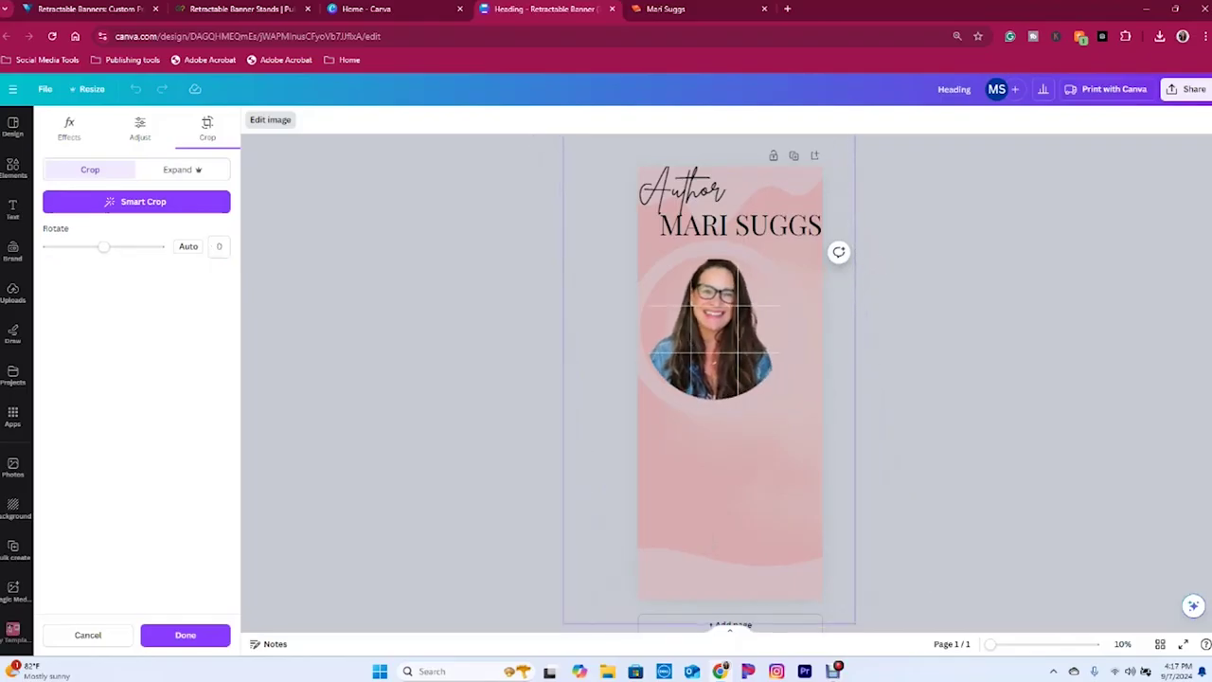
pyautogui.press('Return')
# - Shift the portrait circle left and enlarge it to 36.72 in, overhanging the edge
pyautogui.moveTo(706, 322); pyautogui.dragTo(691, 322)
pyautogui.moveTo(749, 406); pyautogui.dragTo(773, 415)
pyautogui.click(482, 120)
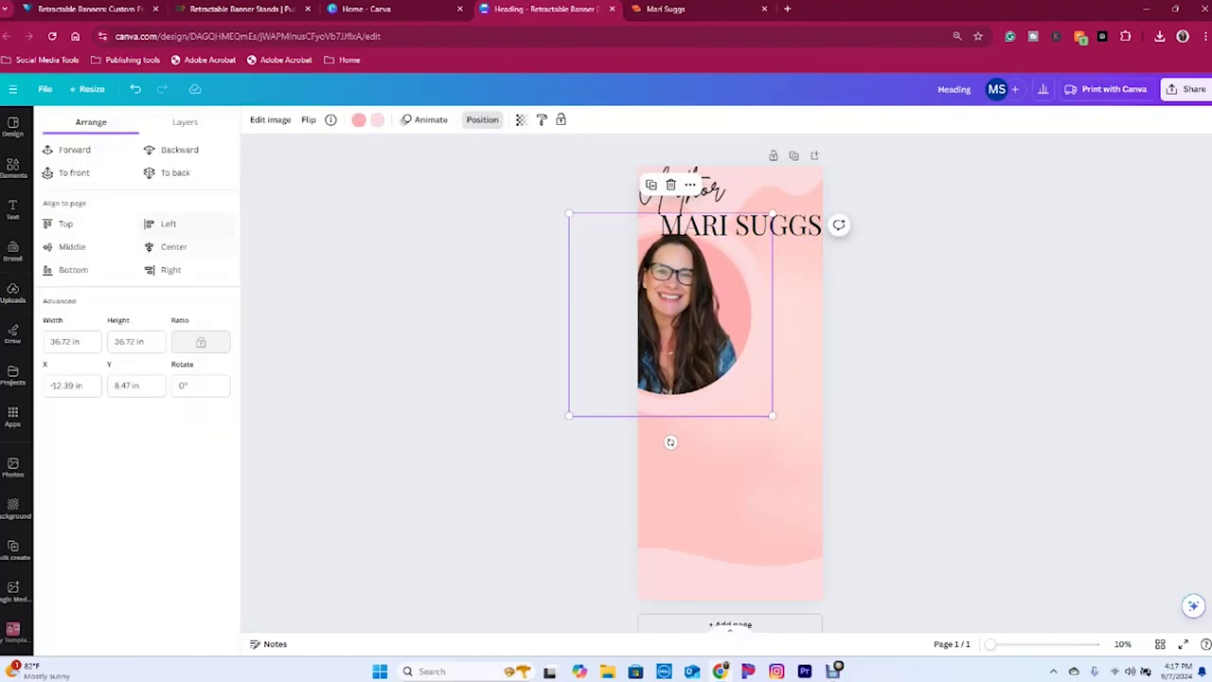
# - Move the white circle layer behind the headshot and nudge the photo up-left
pyautogui.click(184, 122)
pyautogui.moveTo(132, 264); pyautogui.dragTo(133, 372)
pyautogui.click(137, 266)
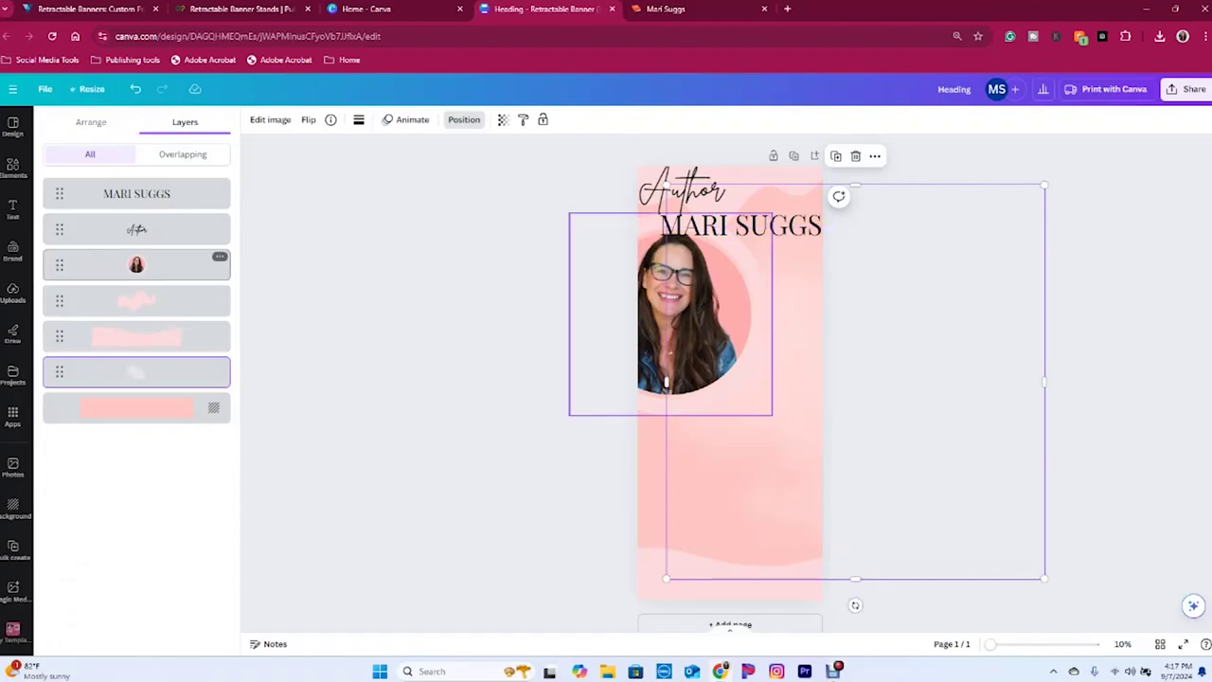
pyautogui.moveTo(682, 322); pyautogui.dragTo(675, 315)
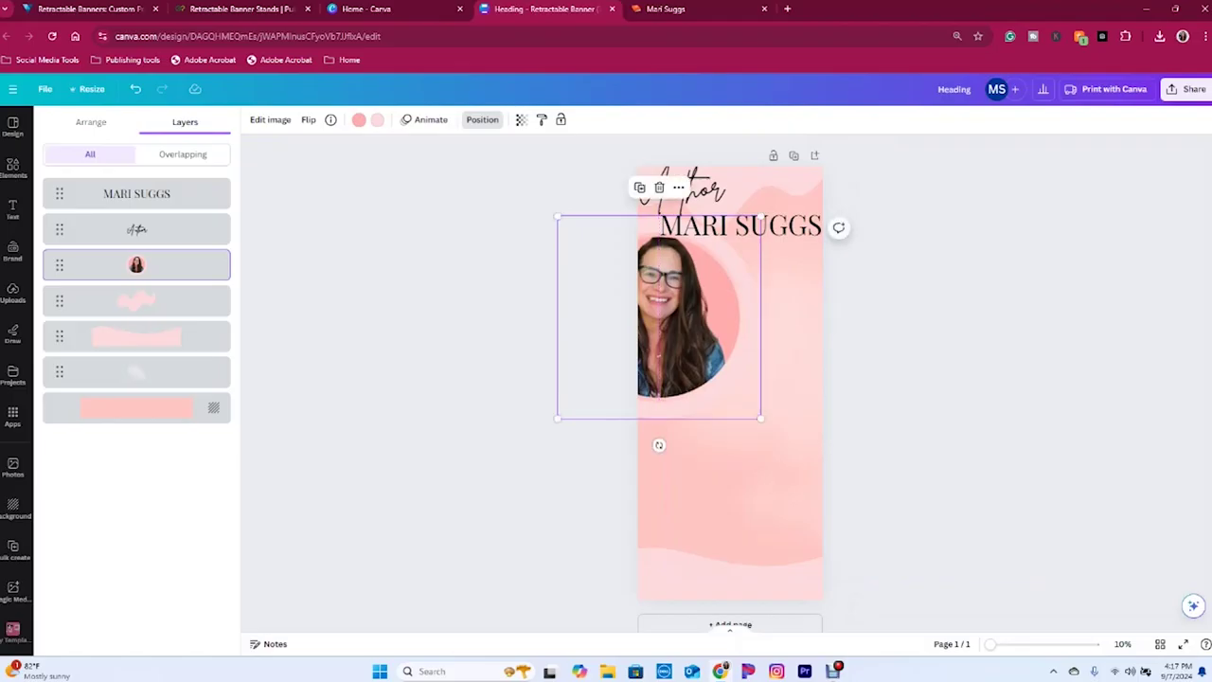
pyautogui.click(1160, 644)
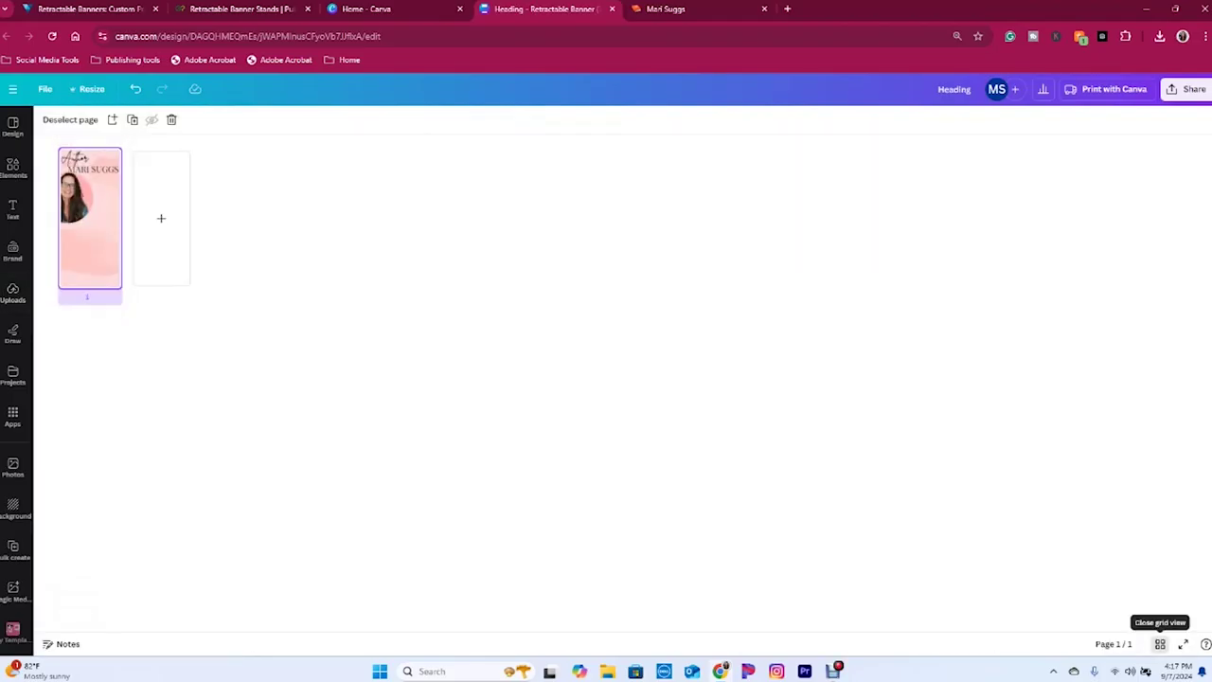
pyautogui.click(1160, 644)
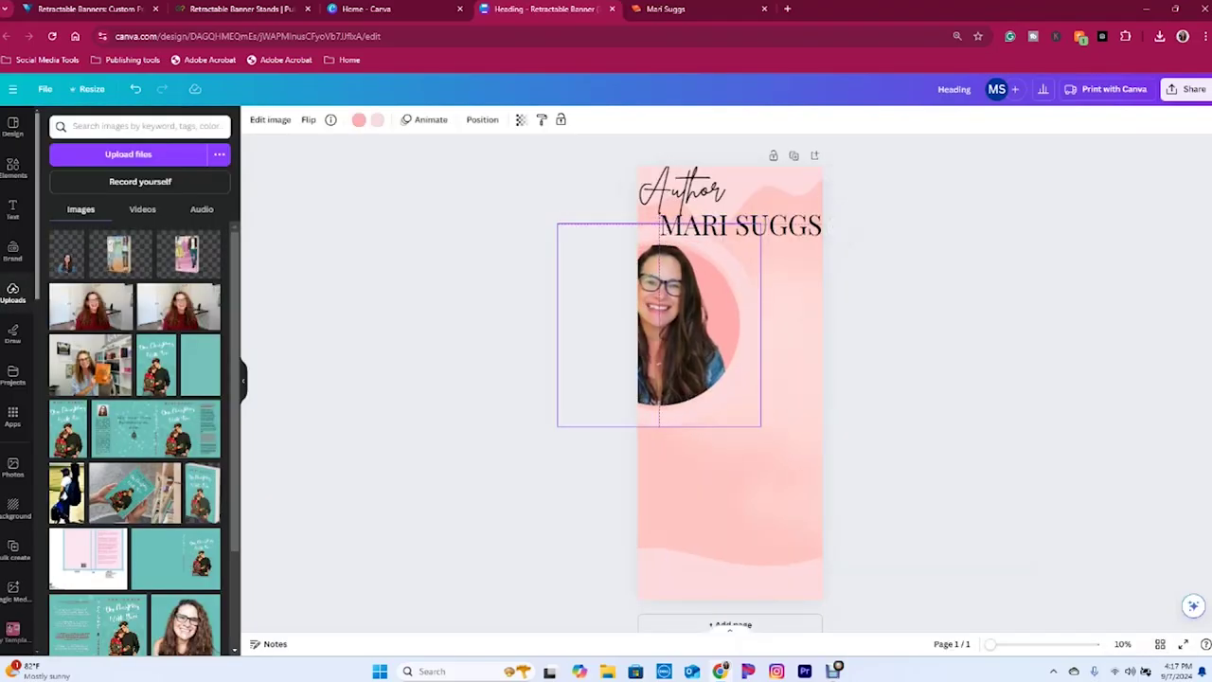
pyautogui.press('Escape')
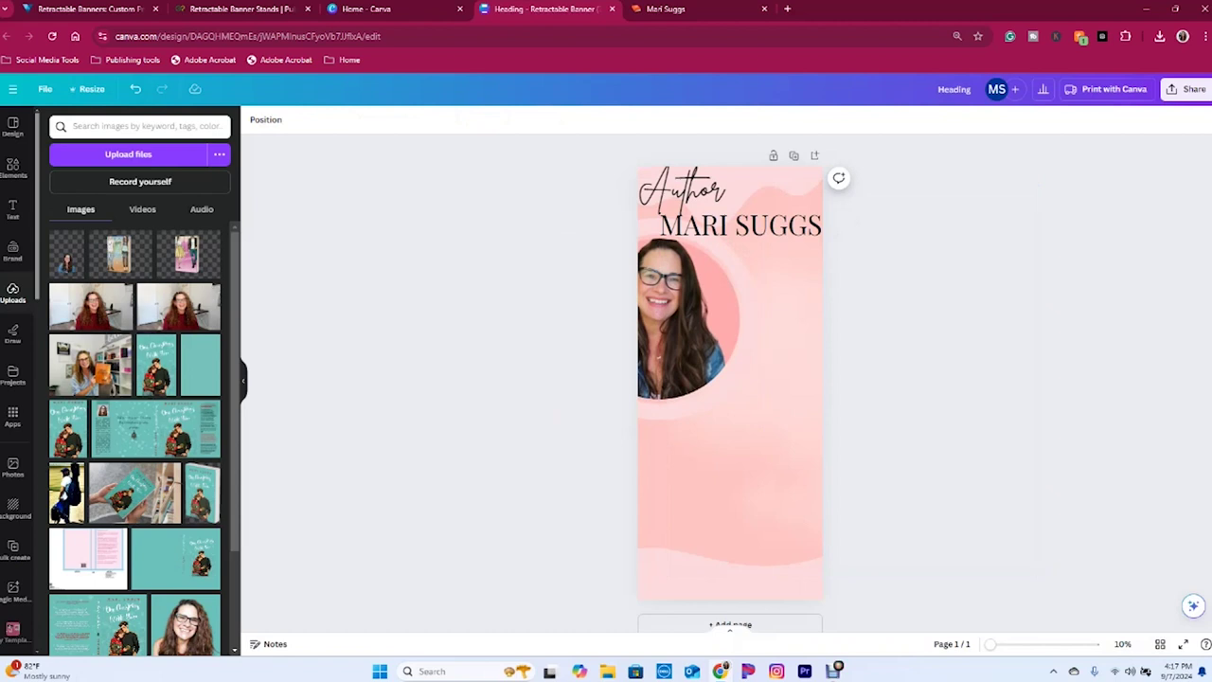
# - Add the teal book cover, shrink it and place it beside the headshot
pyautogui.click(202, 492)
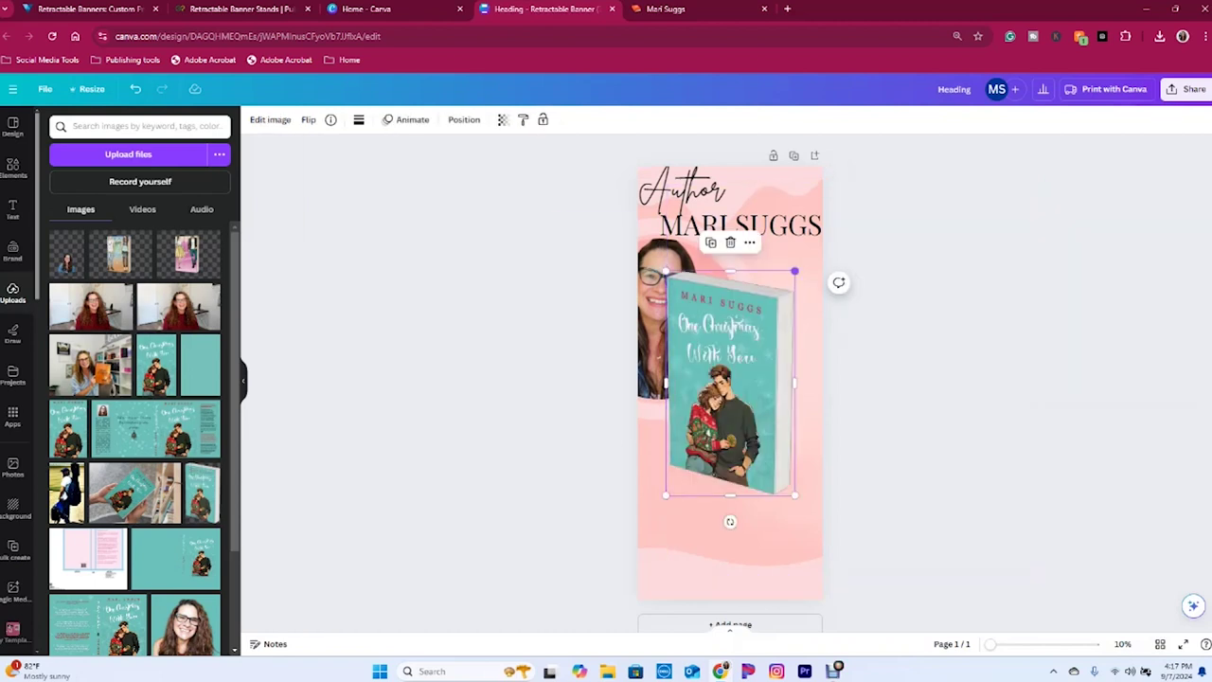
pyautogui.moveTo(794, 272); pyautogui.dragTo(736, 351)
pyautogui.moveTo(702, 426); pyautogui.dragTo(763, 387)
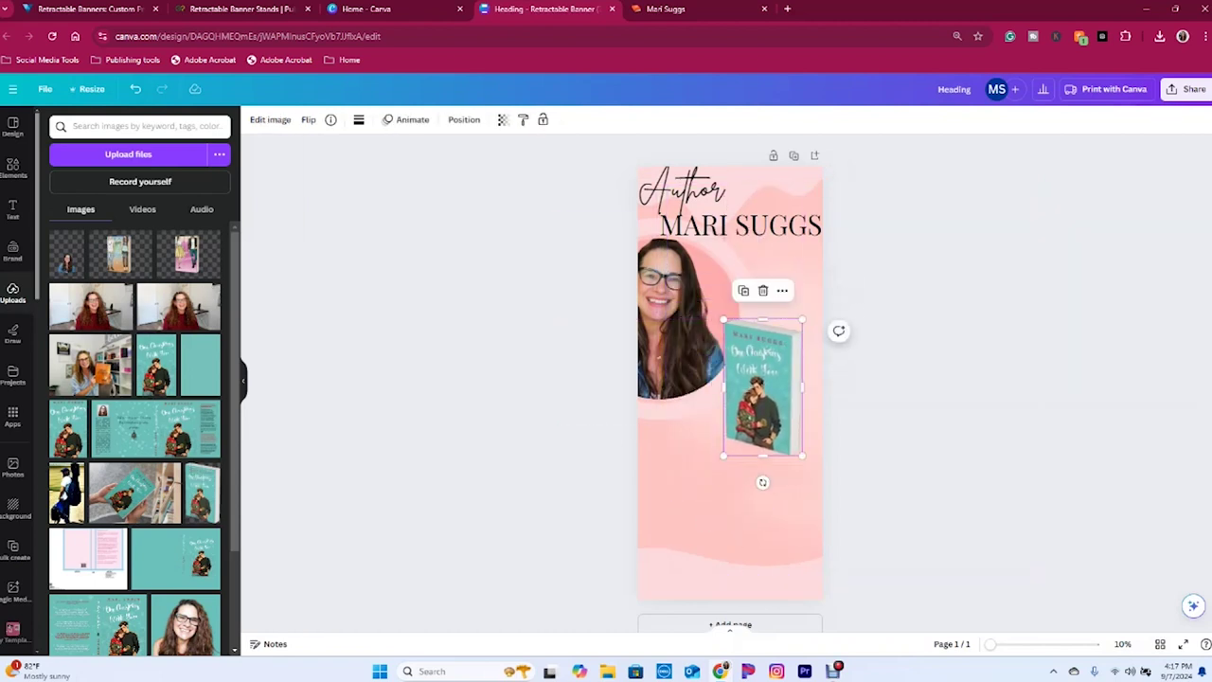
# - Add the pink book cover below the photo, enlarge it, and raise the teal book
pyautogui.click(187, 254)
pyautogui.moveTo(744, 360); pyautogui.dragTo(691, 456)
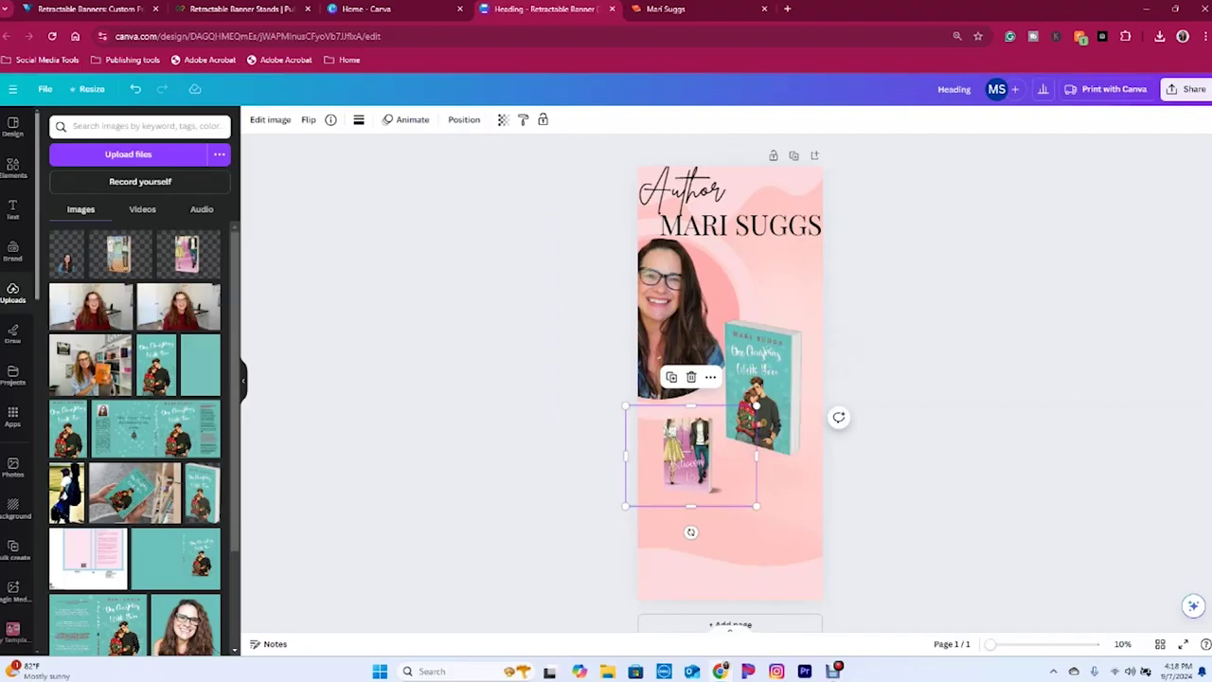
pyautogui.click(464, 120)
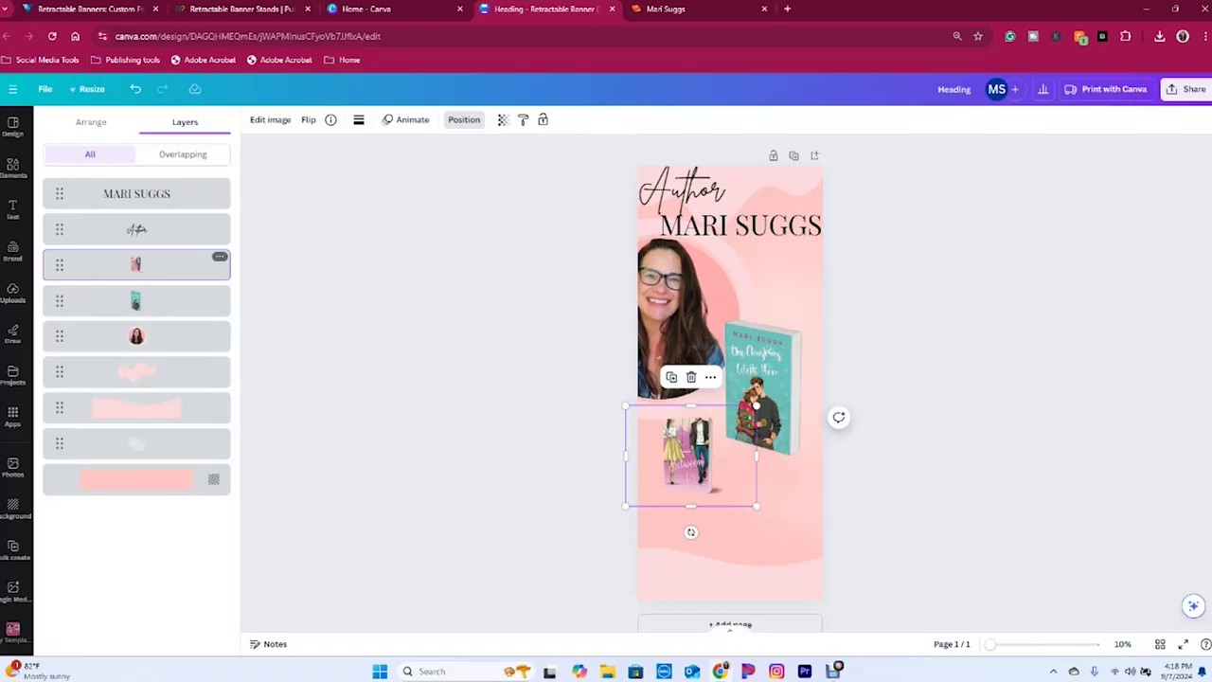
pyautogui.click(91, 122)
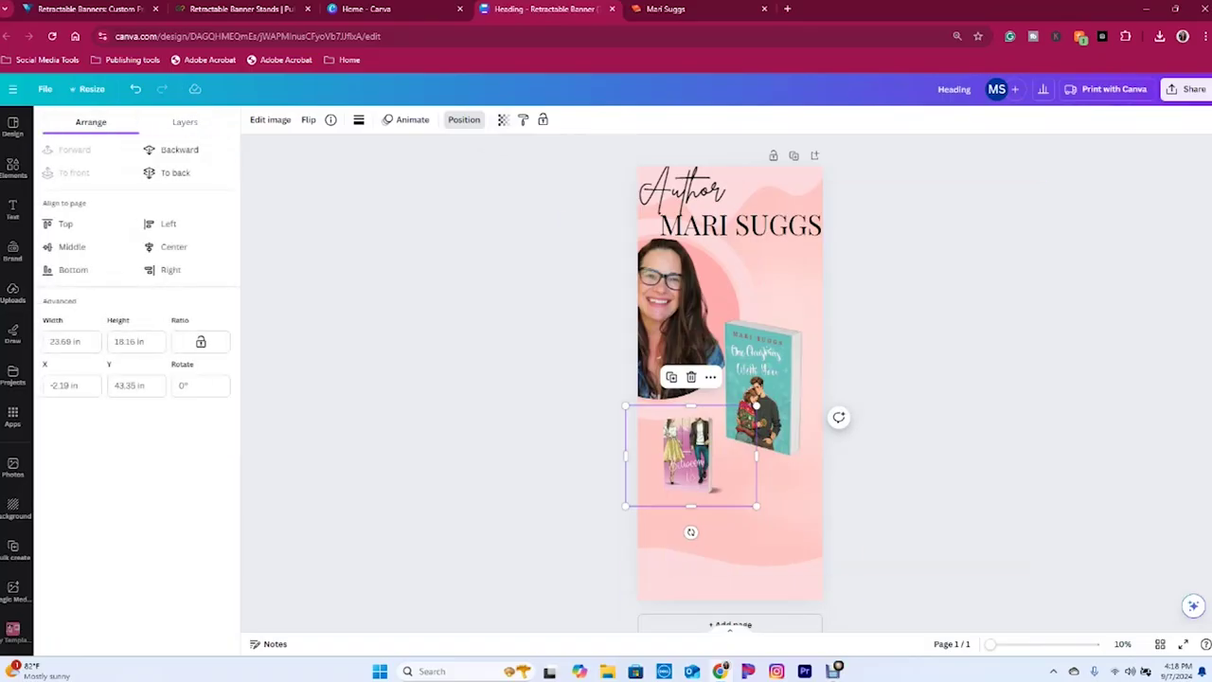
pyautogui.moveTo(689, 454); pyautogui.dragTo(693, 471)
pyautogui.moveTo(760, 423); pyautogui.dragTo(815, 377)
pyautogui.moveTo(720, 454); pyautogui.dragTo(688, 464)
pyautogui.click(763, 398)
pyautogui.moveTo(763, 397); pyautogui.dragTo(767, 356)
# - Add a third uploaded book cover below the teal book and enlarge it
pyautogui.click(13, 292)
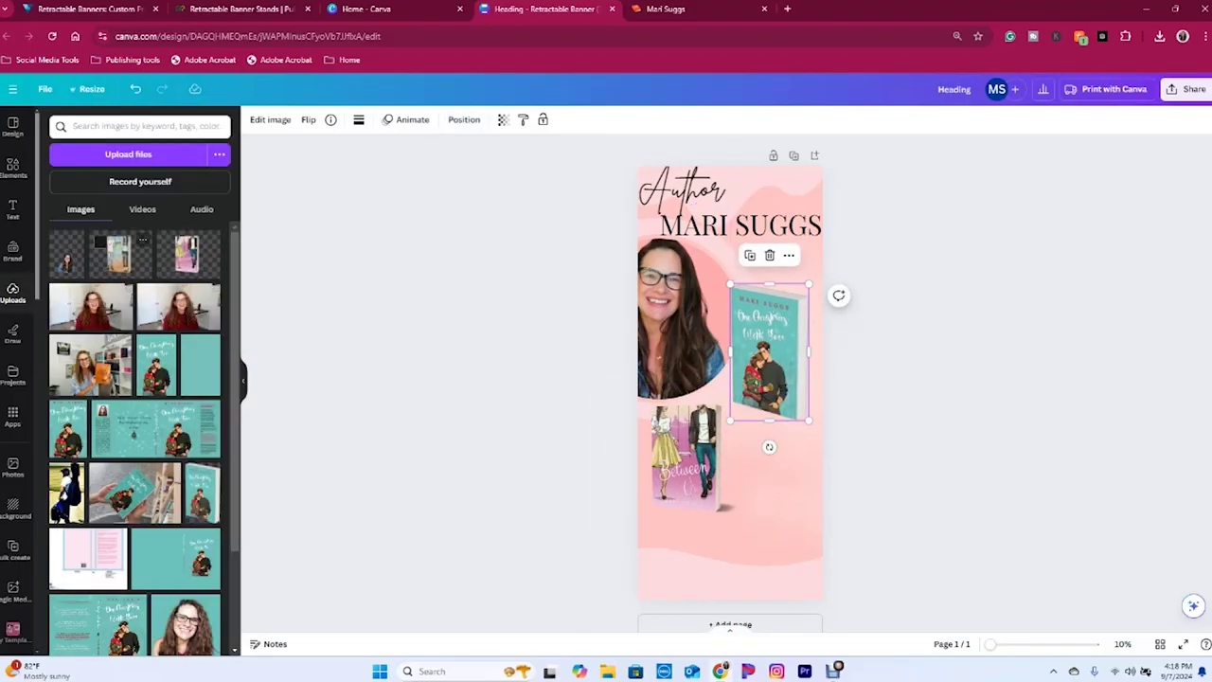
pyautogui.moveTo(117, 254); pyautogui.dragTo(758, 478)
pyautogui.moveTo(825, 531); pyautogui.dragTo(877, 565)
pyautogui.moveTo(769, 351); pyautogui.dragTo(769, 336)
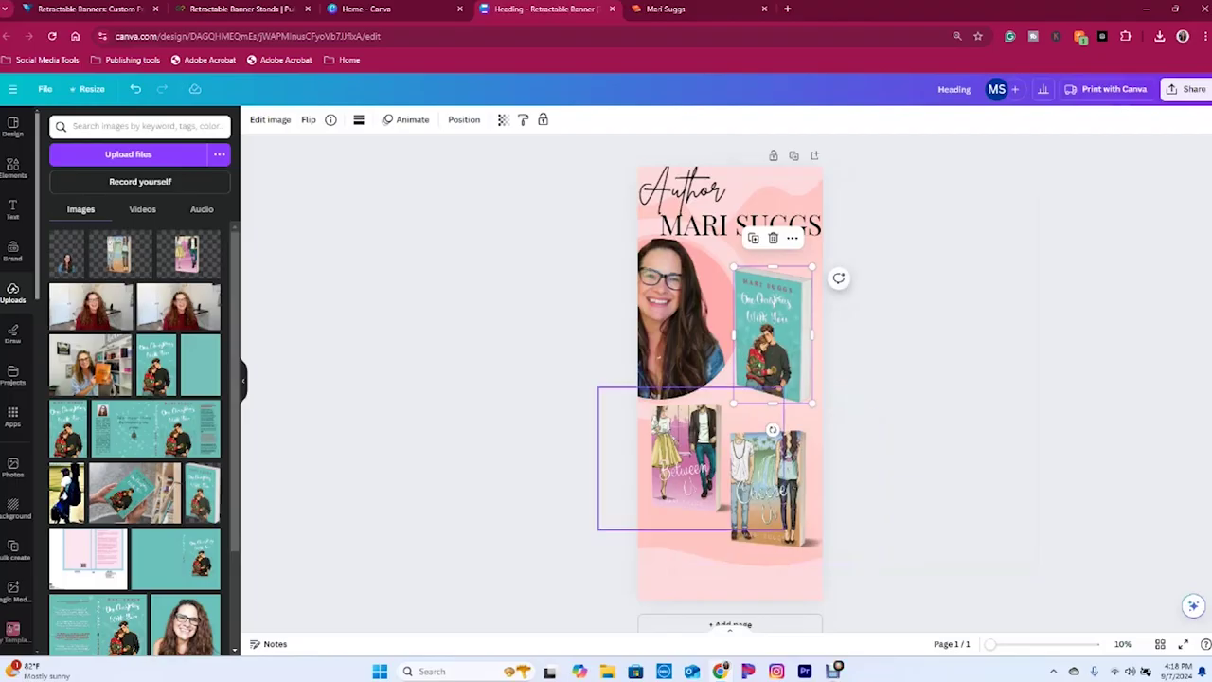
# - Shrink the headshot circle slightly and move the lower book covers up
pyautogui.click(681, 313)
pyautogui.moveTo(555, 420); pyautogui.dragTo(575, 389)
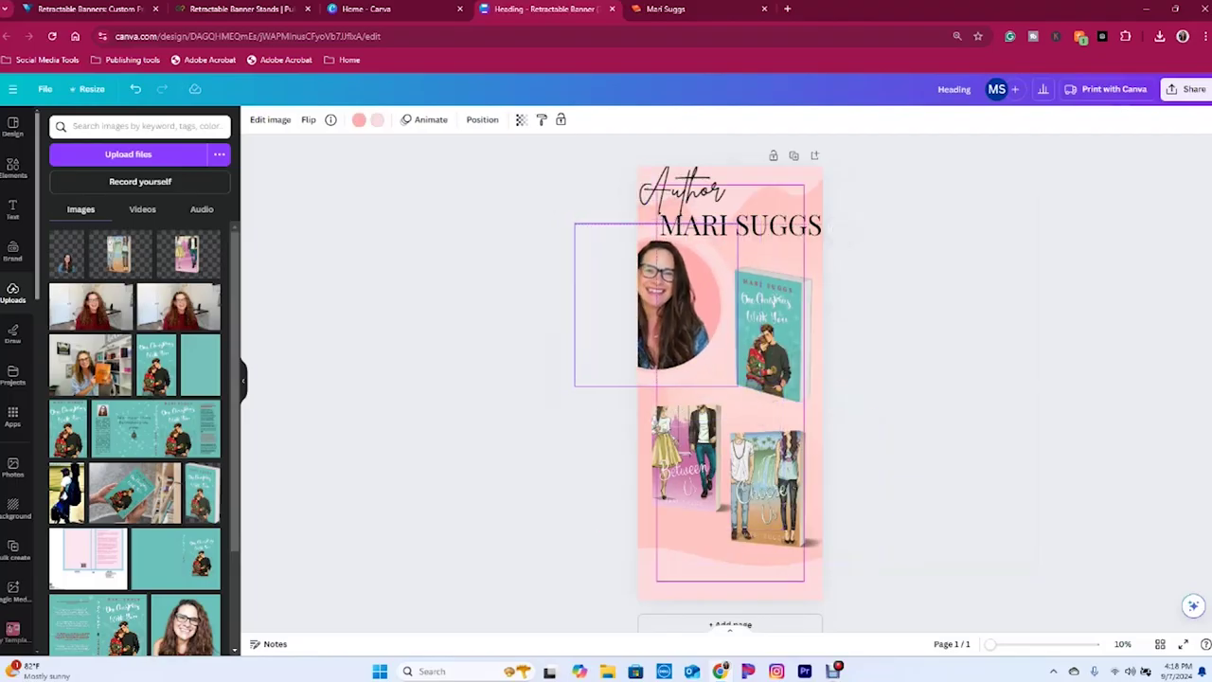
pyautogui.moveTo(675, 313); pyautogui.dragTo(677, 311)
pyautogui.click(769, 332)
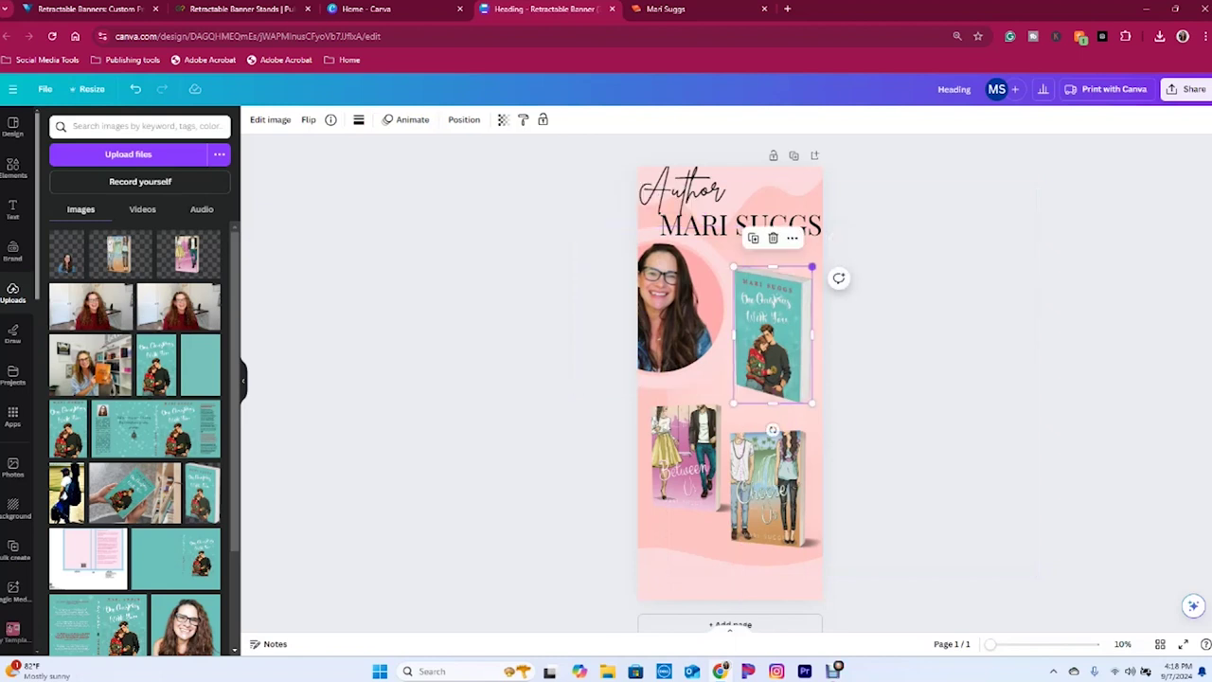
pyautogui.moveTo(684, 445); pyautogui.dragTo(683, 433)
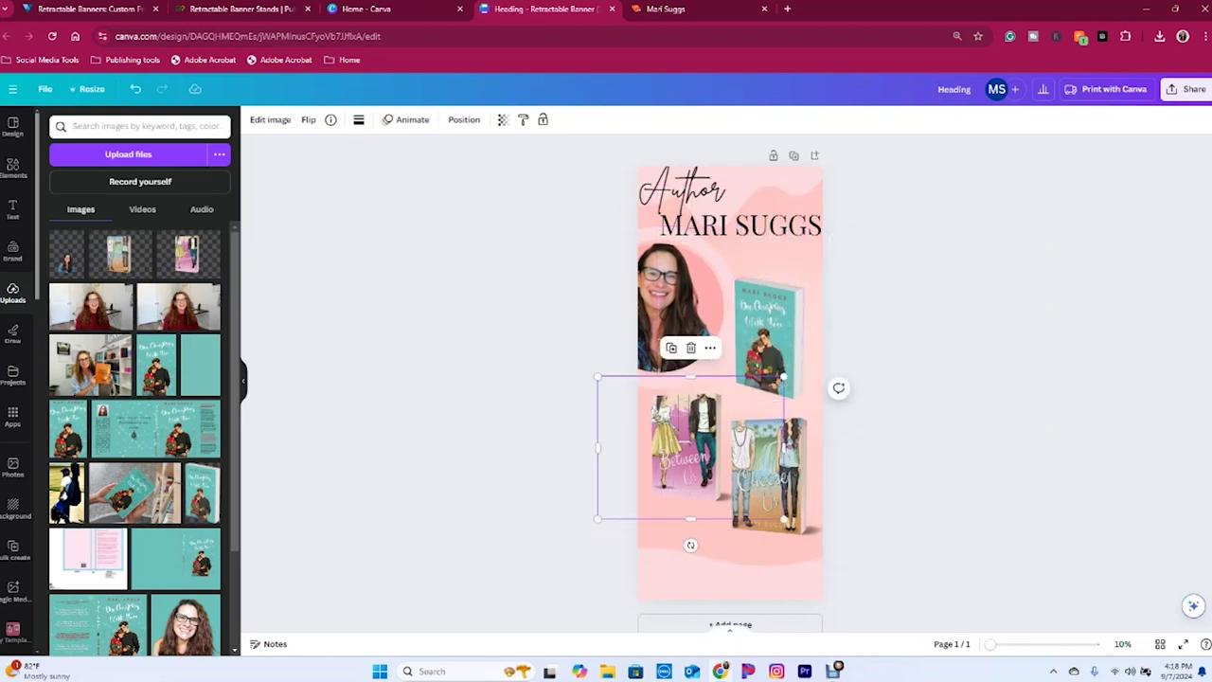
pyautogui.press('Escape')
pyautogui.press('t')
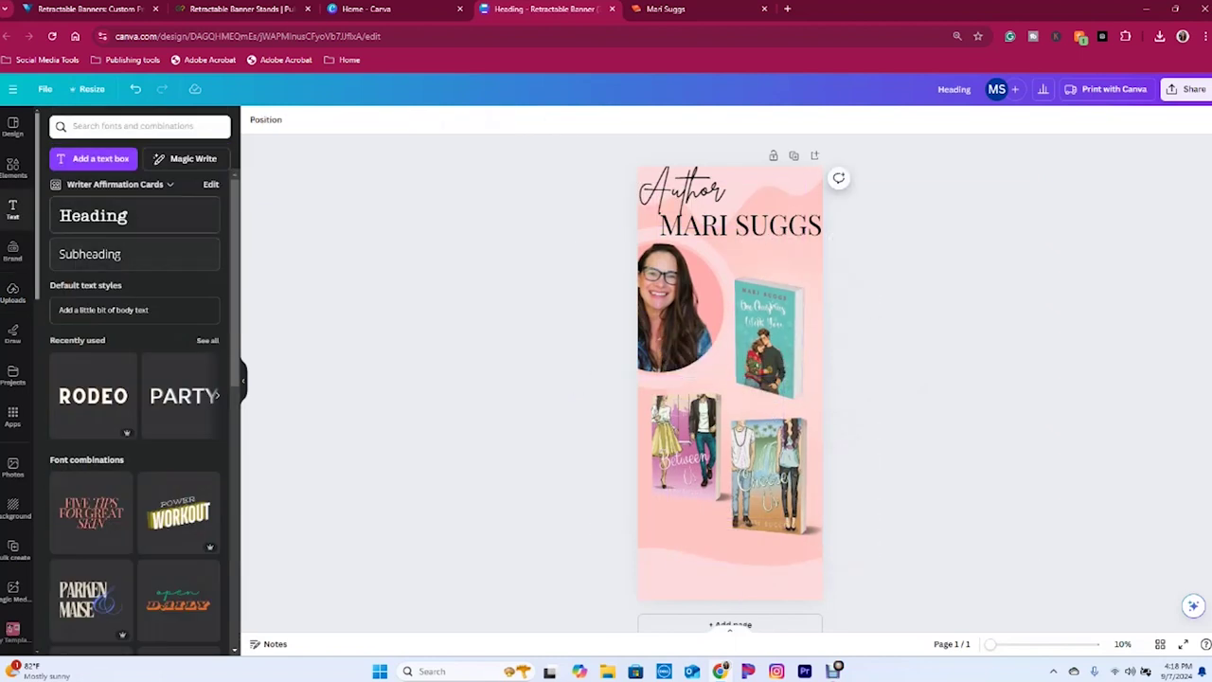
# - Type the author's website address at font size 200 and move it to the page bottom
pyautogui.click(375, 119)
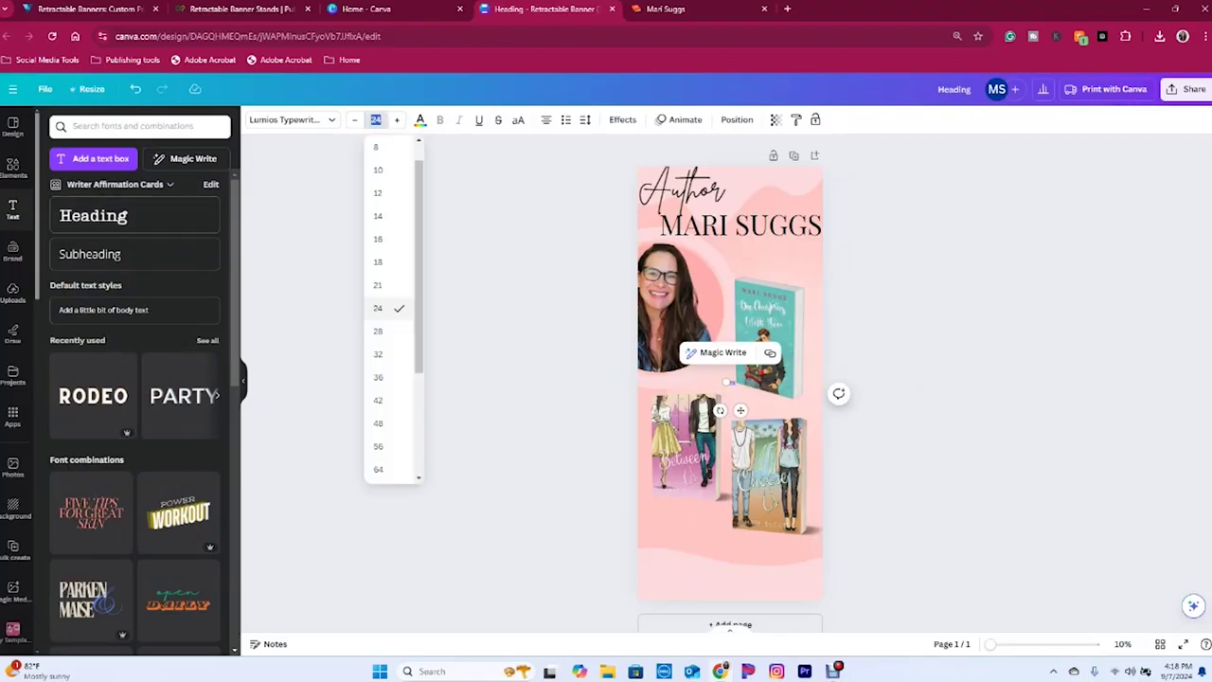
pyautogui.write('200')
pyautogui.press('Return')
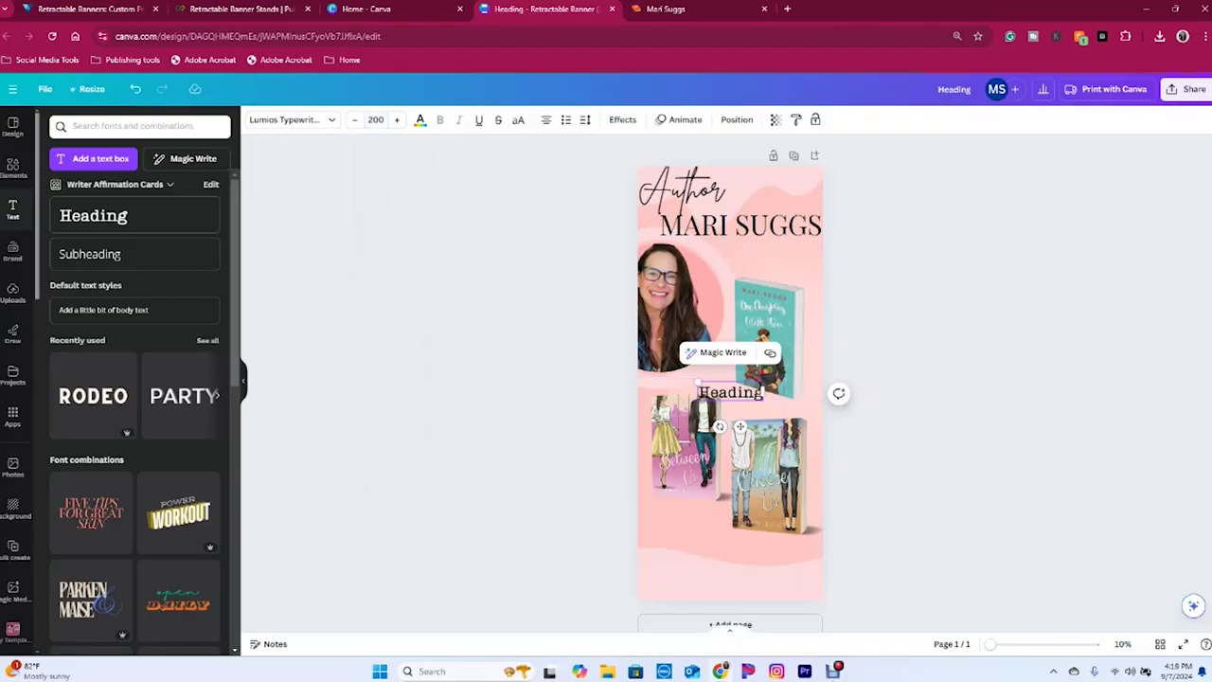
pyautogui.write('W')
pyautogui.press('BackSpace')
pyautogui.press('BackSpace')
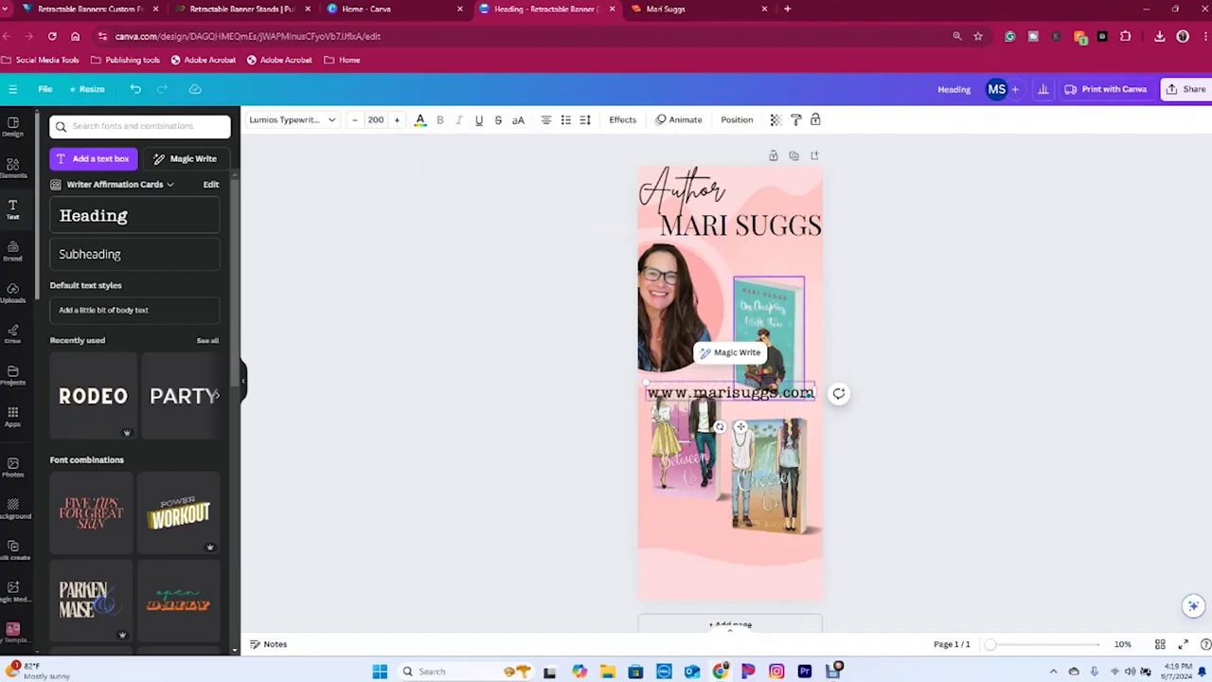
pyautogui.press('Escape')
pyautogui.press('Escape')
pyautogui.moveTo(730, 392); pyautogui.dragTo(731, 547)
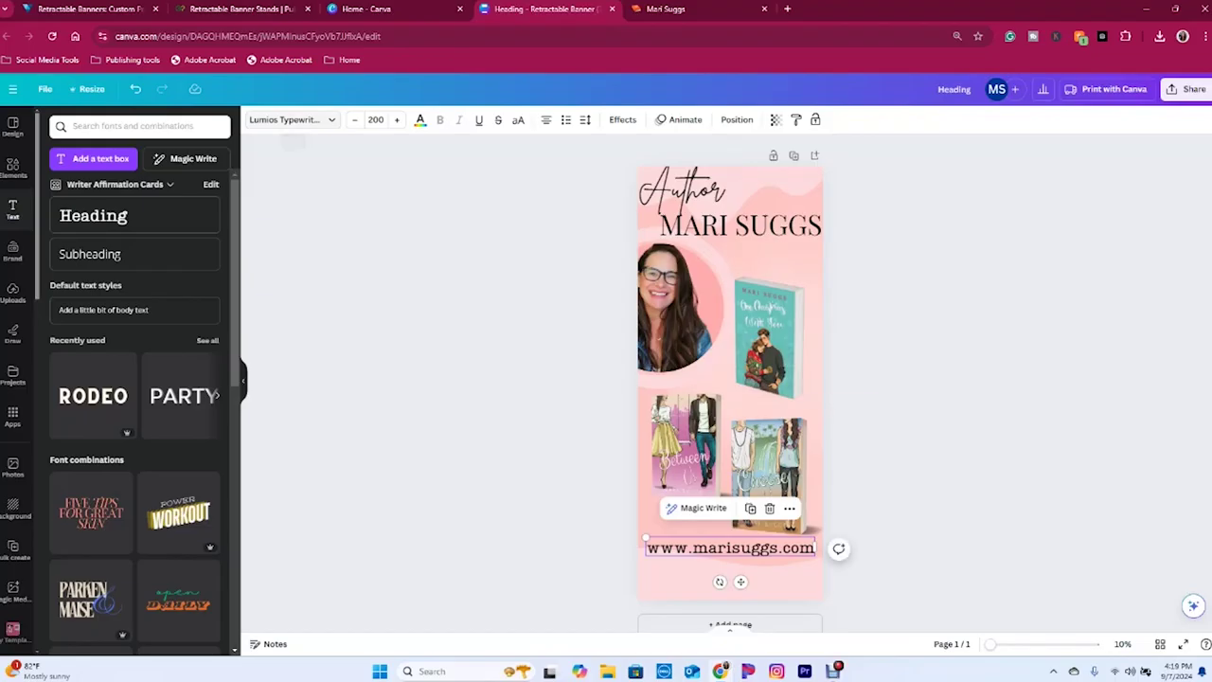
# - Set the URL text's font to Ample Display
pyautogui.click(292, 122)
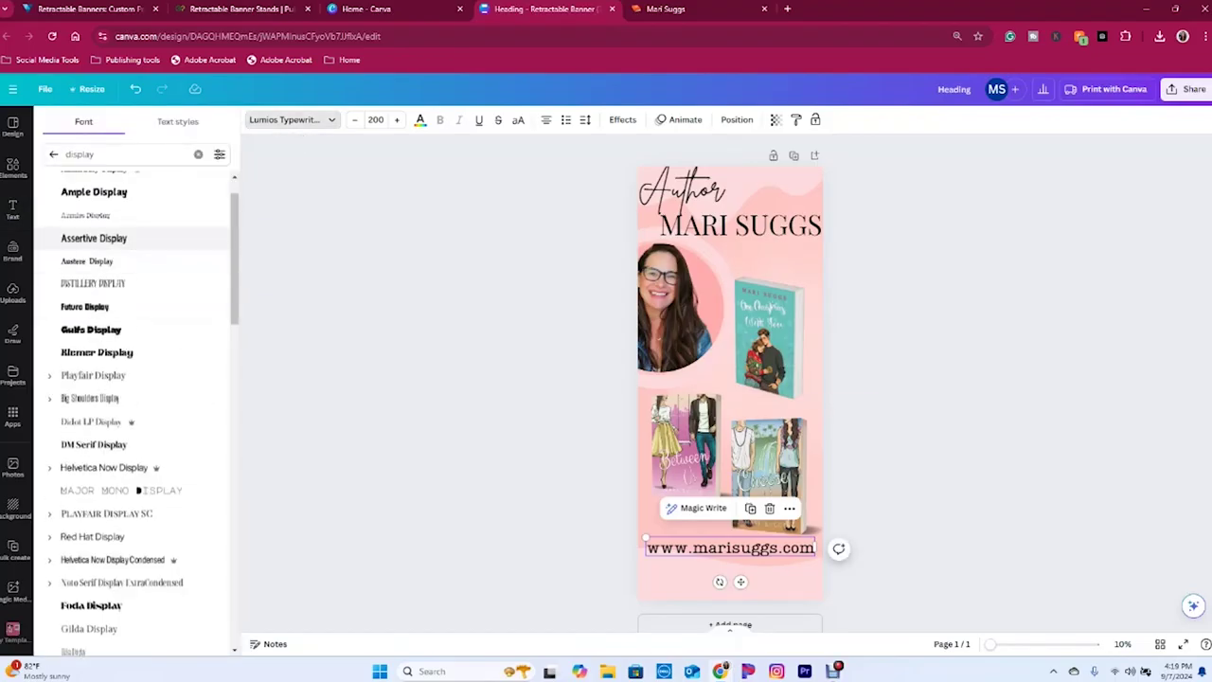
pyautogui.scroll(2, 132, 379)
pyautogui.click(93, 233)
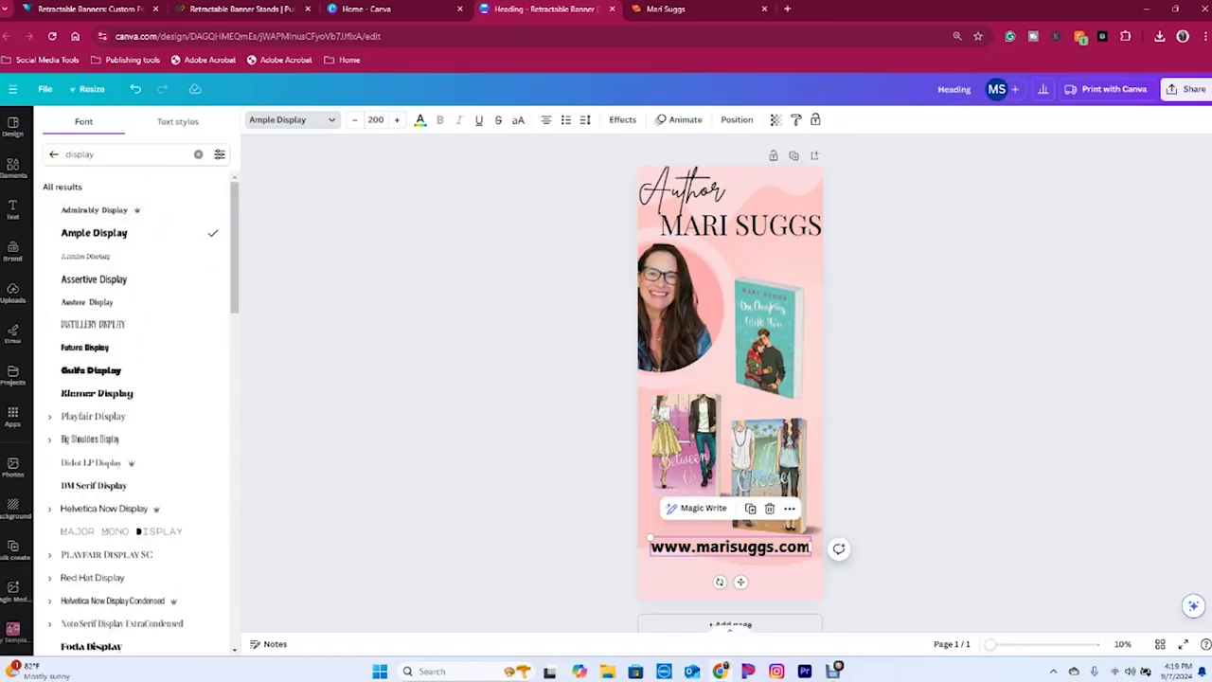
pyautogui.moveTo(730, 546); pyautogui.dragTo(723, 545)
# - Rearrange the Between, Queen and teal book covers, and move the URL just beneath them
pyautogui.moveTo(682, 446)
pyautogui.mouseDown()
pyautogui.moveTo(714, 460)
pyautogui.moveTo(653, 444)
pyautogui.moveTo(693, 442)
pyautogui.mouseUp()
pyautogui.click(767, 474)
pyautogui.moveTo(875, 398); pyautogui.dragTo(843, 420)
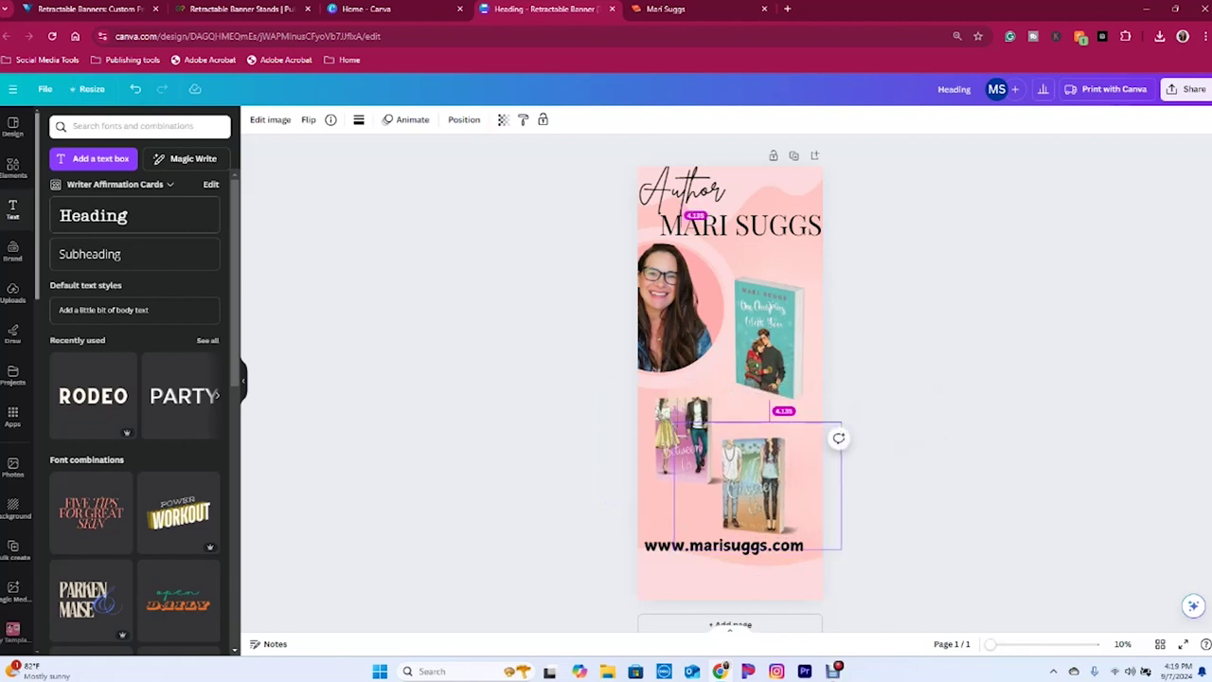
pyautogui.moveTo(757, 473); pyautogui.dragTo(753, 441)
pyautogui.moveTo(770, 338); pyautogui.dragTo(775, 315)
pyautogui.click(753, 450)
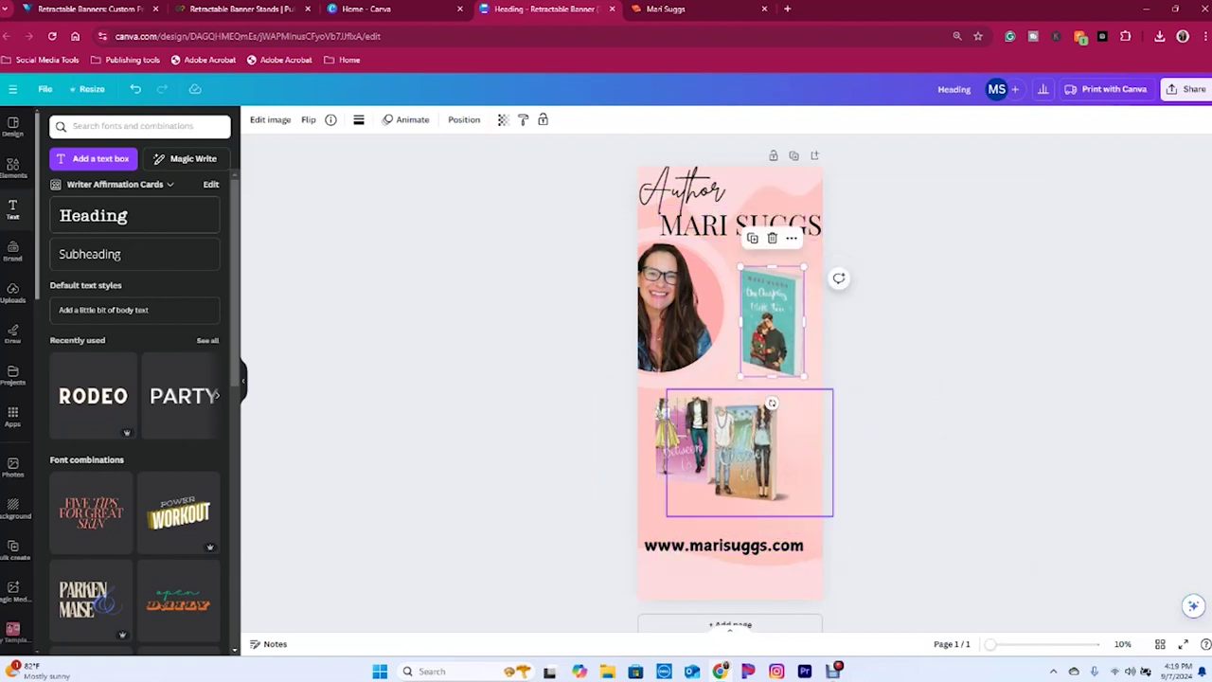
pyautogui.moveTo(753, 450); pyautogui.dragTo(765, 449)
pyautogui.click(684, 435)
pyautogui.moveTo(684, 435); pyautogui.dragTo(688, 422)
pyautogui.click(757, 455)
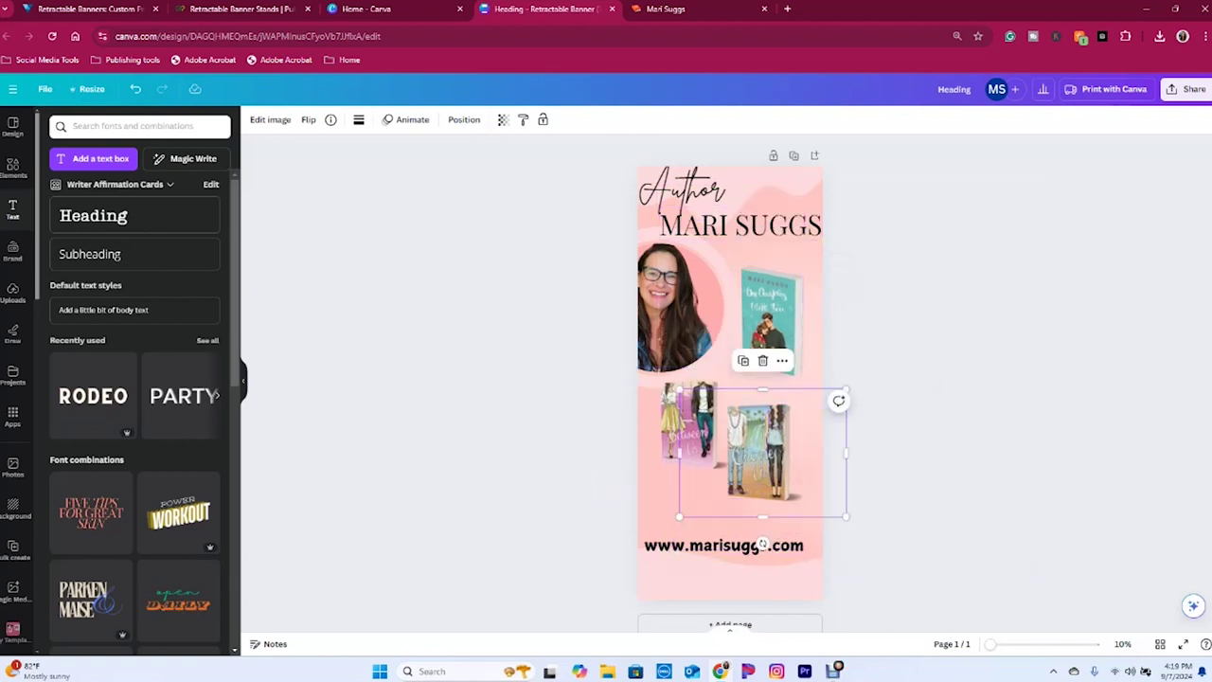
pyautogui.moveTo(763, 544); pyautogui.dragTo(762, 514)
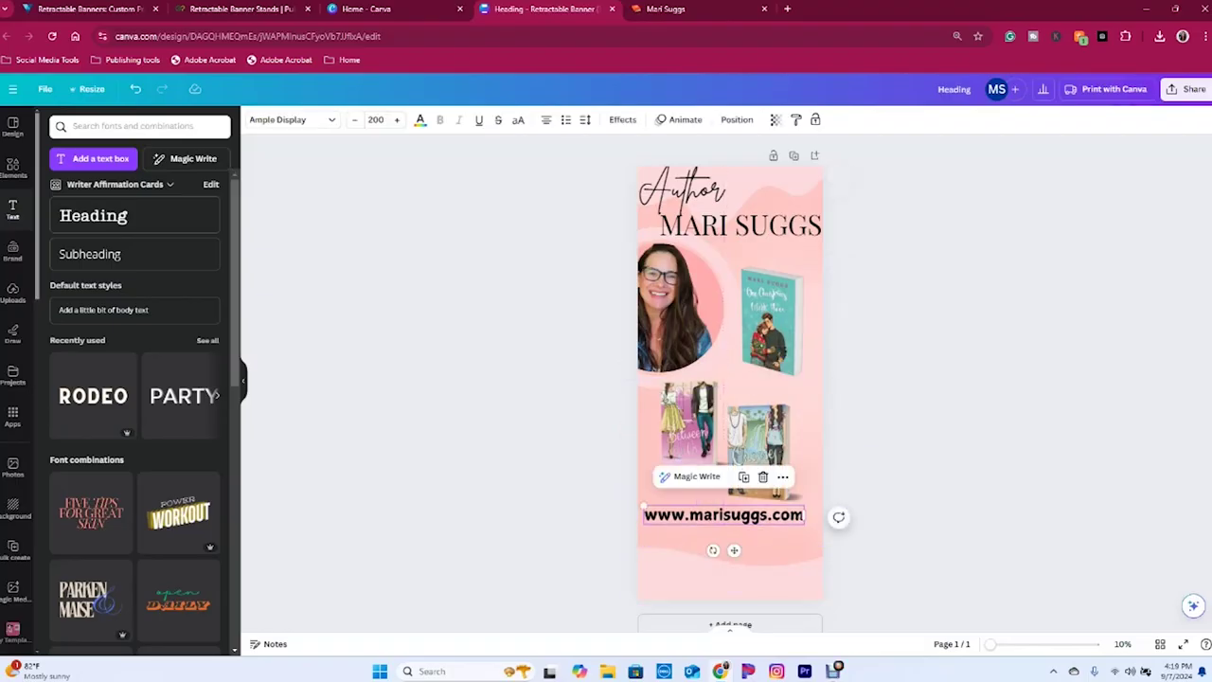
pyautogui.click(14, 167)
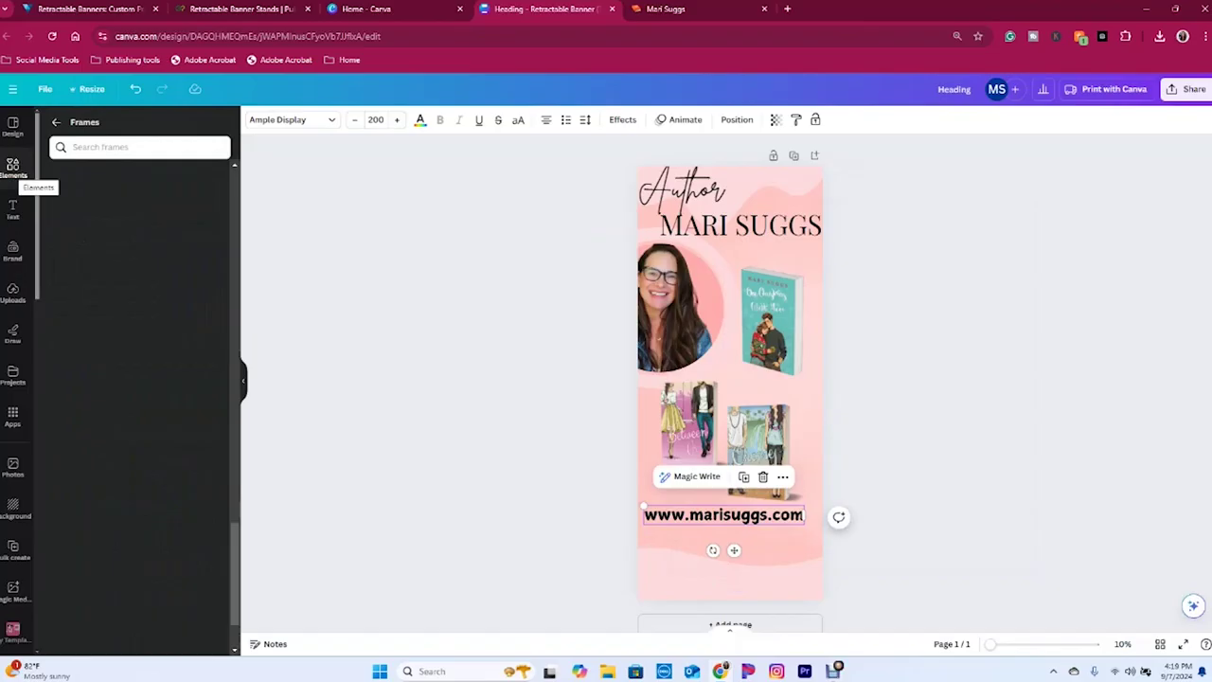
# - Search the Apps library for a QR code app
pyautogui.click(13, 416)
pyautogui.write('movi')
pyautogui.press('BackSpace')
pyautogui.press('BackSpace')
pyautogui.press('BackSpace')
pyautogui.press('BackSpace')
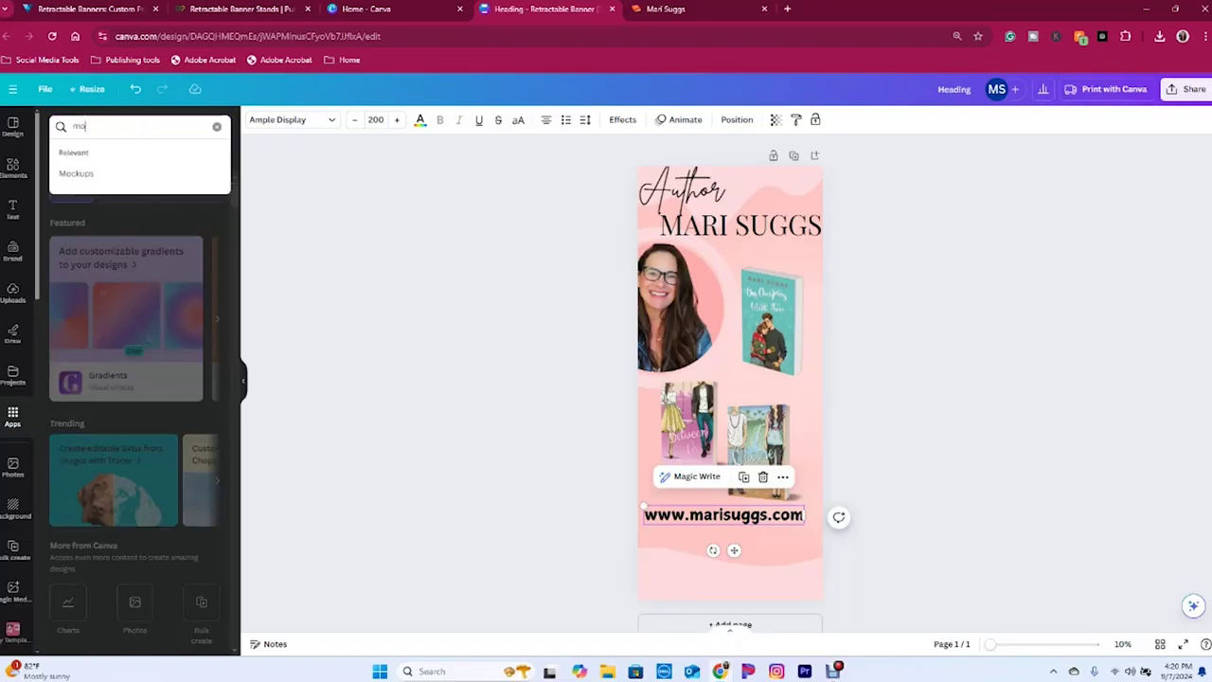
pyautogui.write('qrcode')
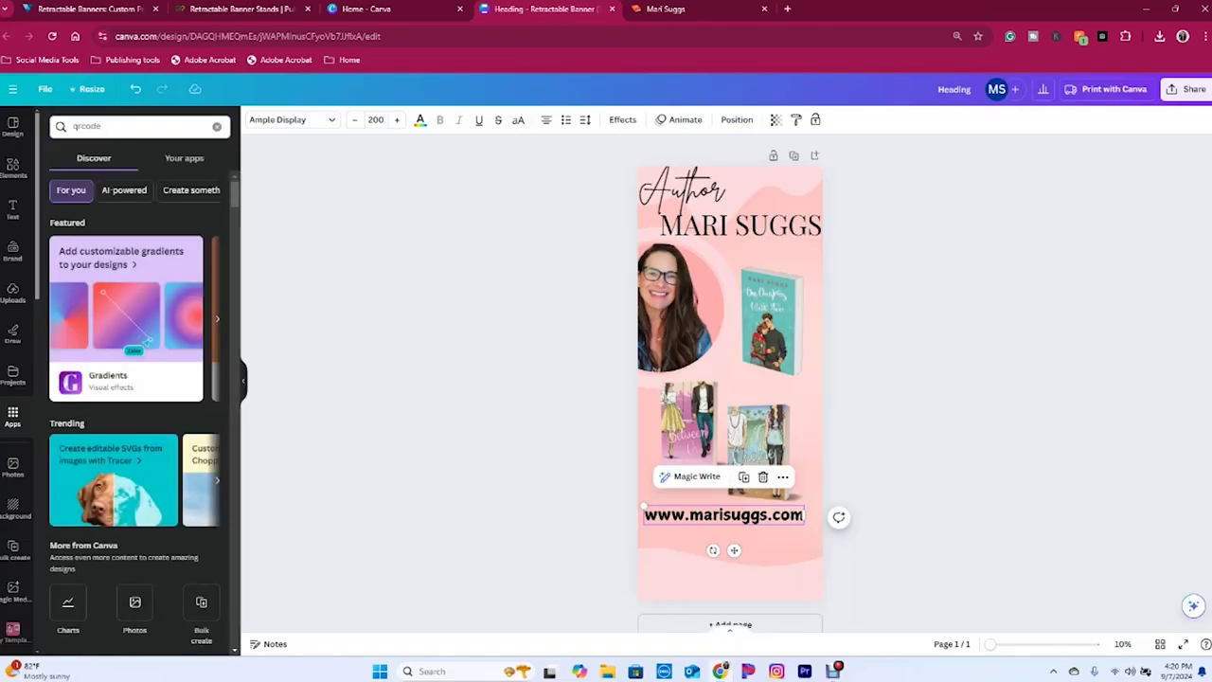
pyautogui.press('Return')
# - Generate a QR code from the copied website address and place it below the URL
pyautogui.click(666, 8)
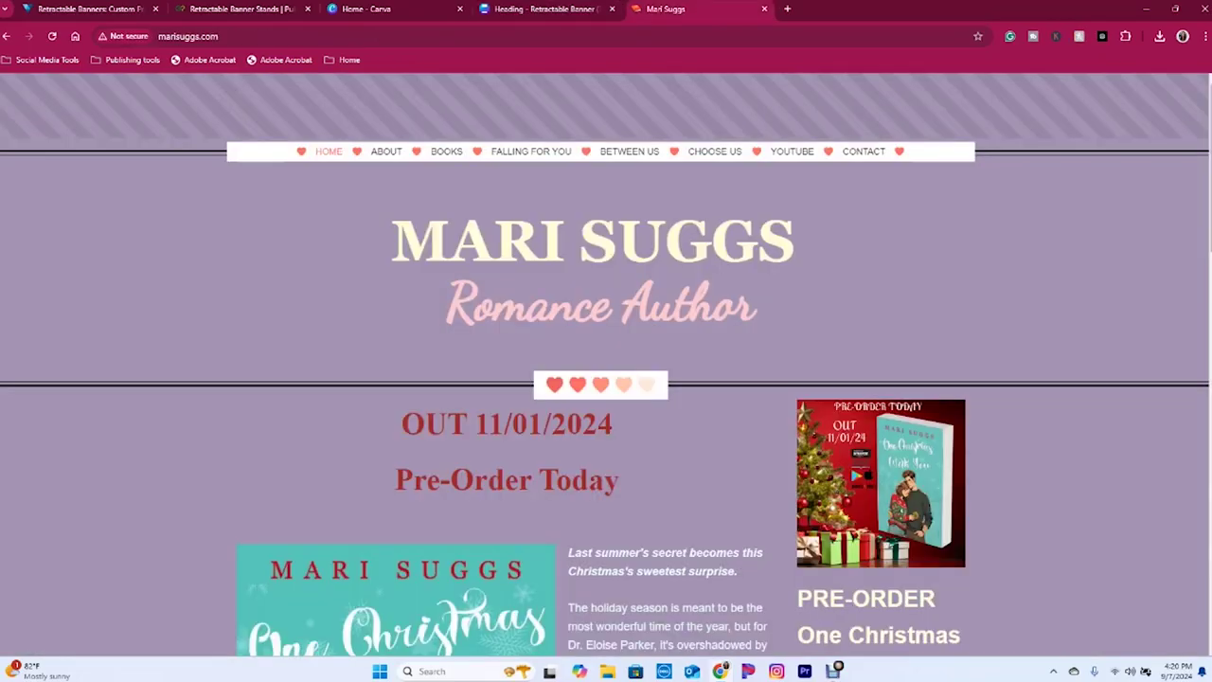
pyautogui.click(187, 35)
pyautogui.rightClick(208, 36)
pyautogui.click(237, 155)
pyautogui.hotkey('ctrl', 'shift', 'Tab')
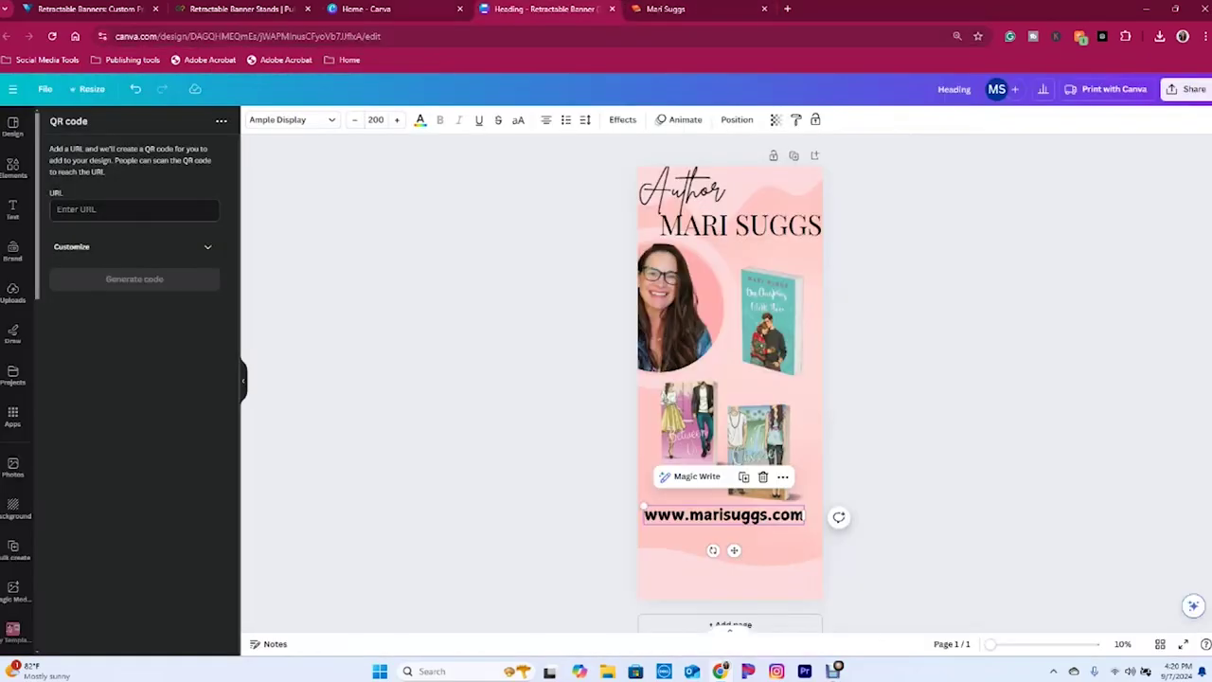
pyautogui.rightClick(99, 212)
pyautogui.click(133, 342)
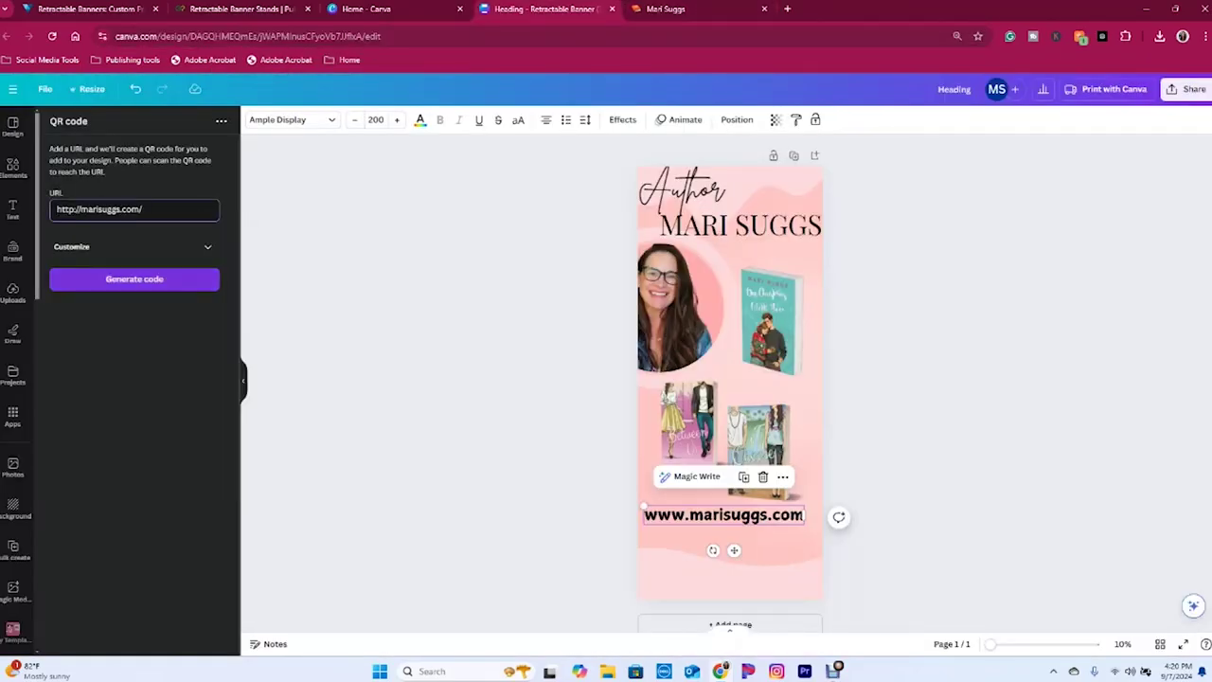
pyautogui.click(134, 279)
pyautogui.moveTo(735, 369); pyautogui.dragTo(731, 548)
# - Decrease the URL text's font size by three steps
pyautogui.click(354, 120)
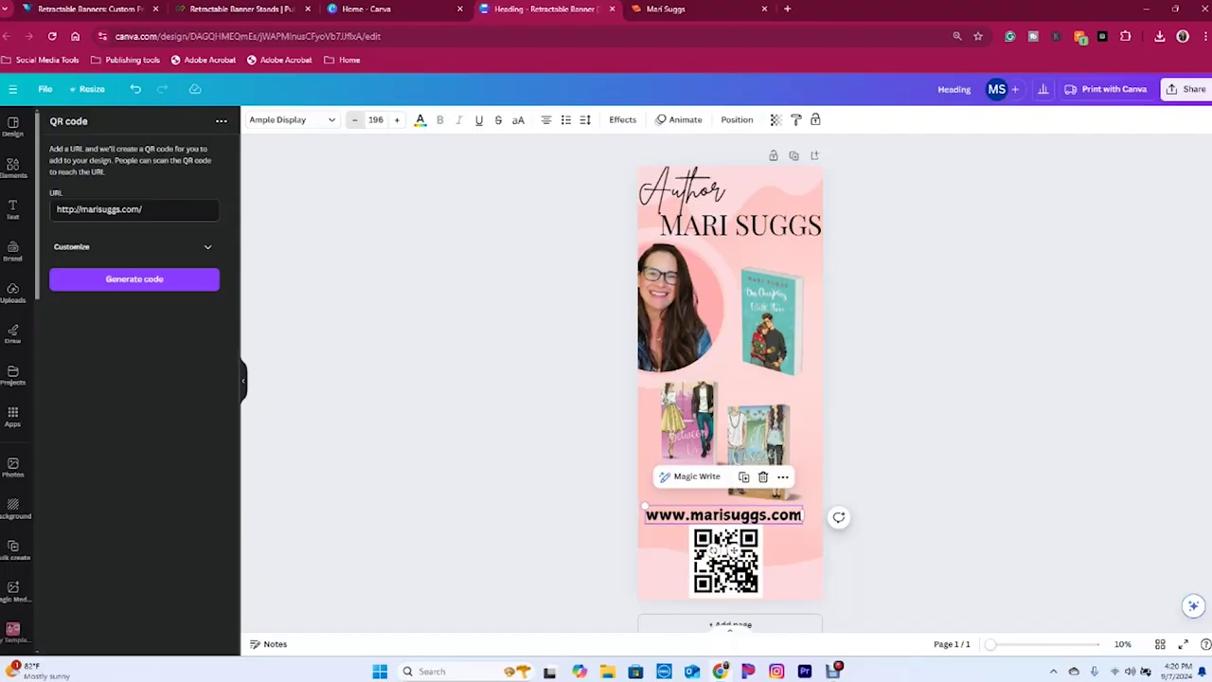
pyautogui.click(354, 120)
pyautogui.click(354, 120)
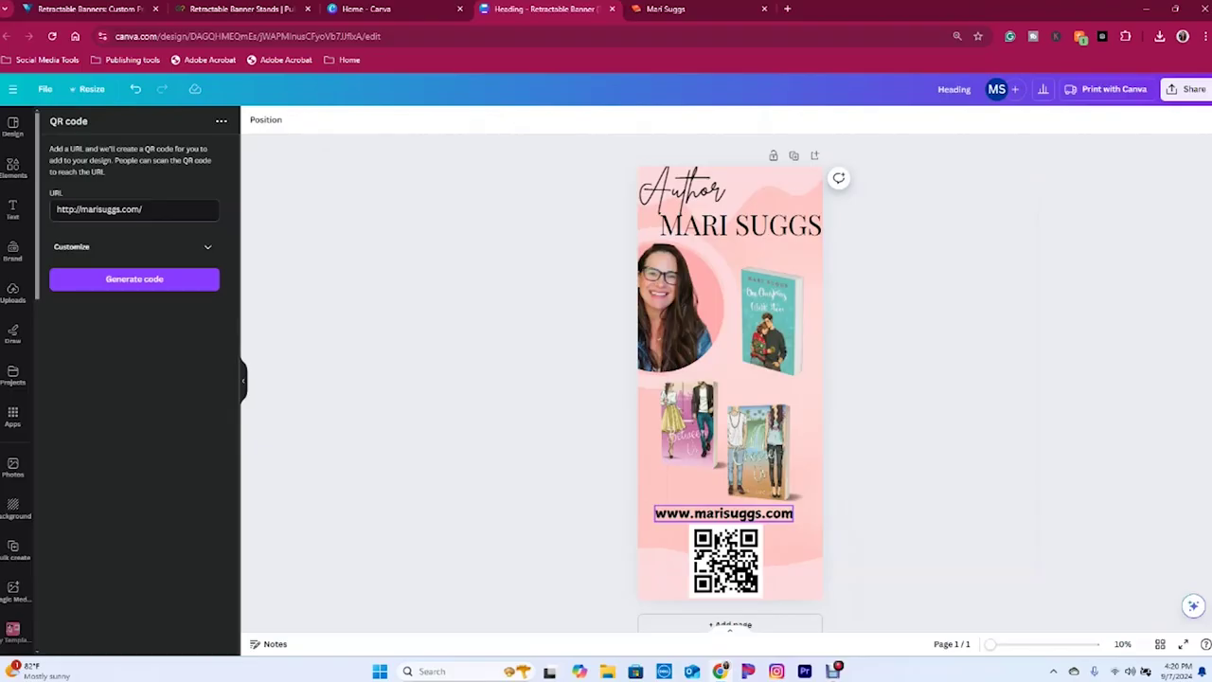
# - Nudge the QR code into place and make the Author script teal
pyautogui.click(729, 516)
pyautogui.moveTo(735, 543); pyautogui.dragTo(740, 538)
pyautogui.click(681, 186)
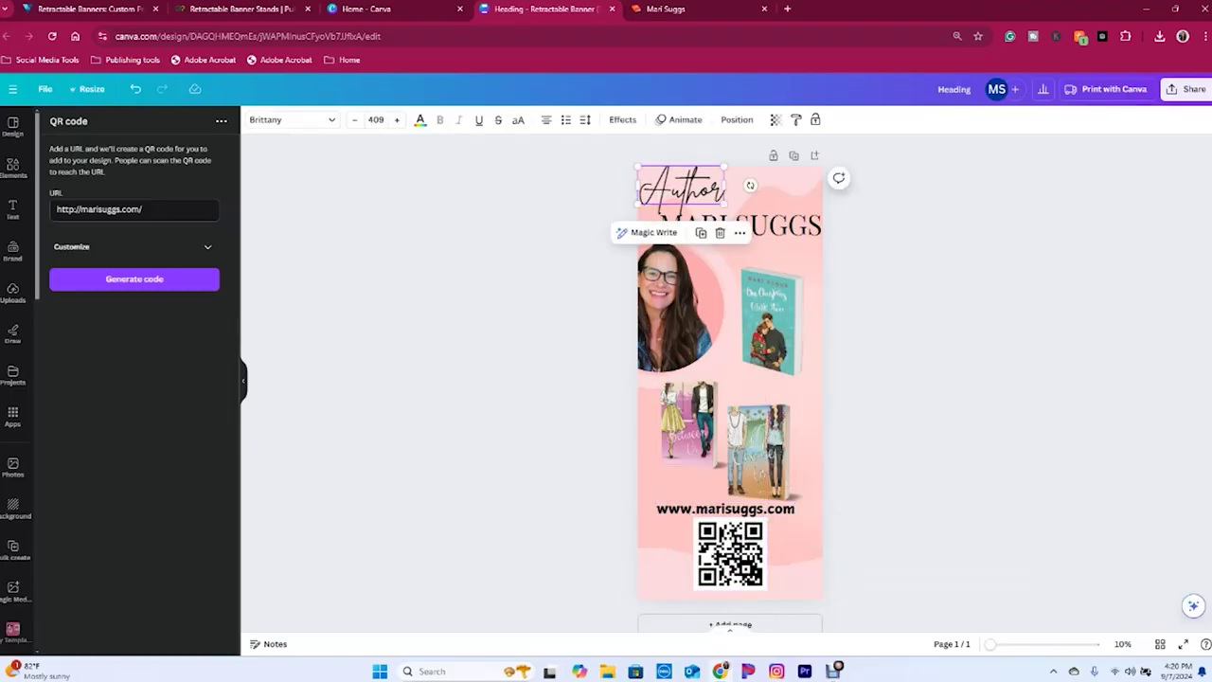
pyautogui.click(419, 119)
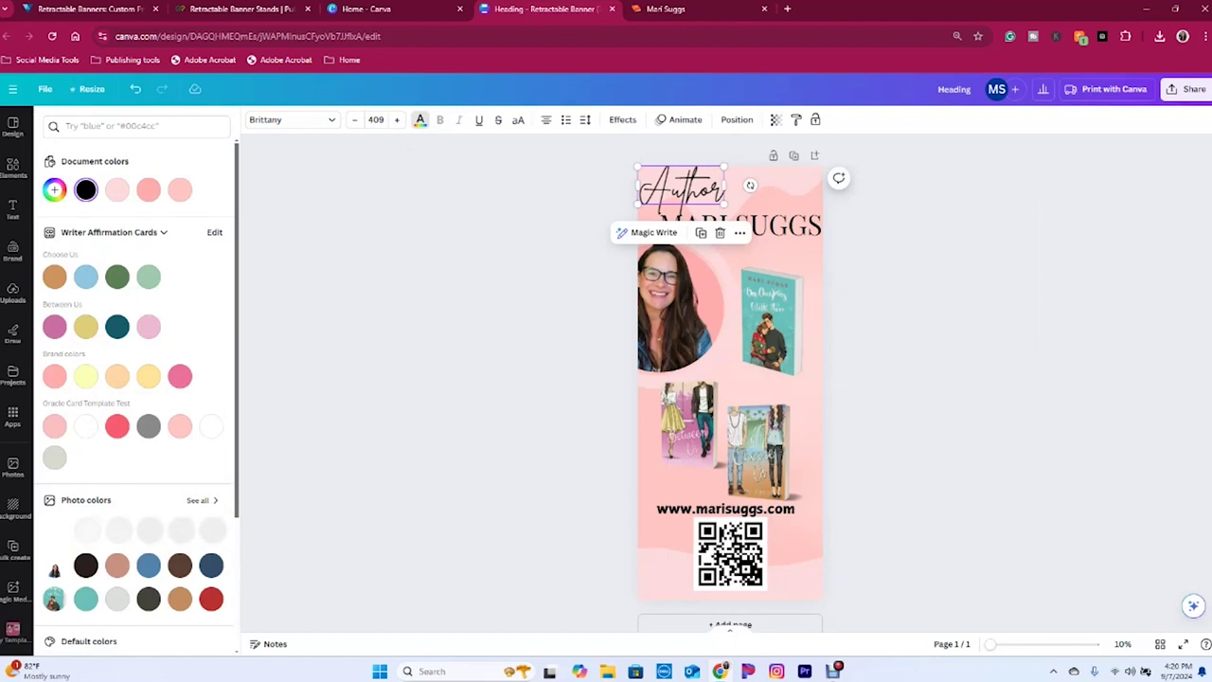
pyautogui.click(85, 598)
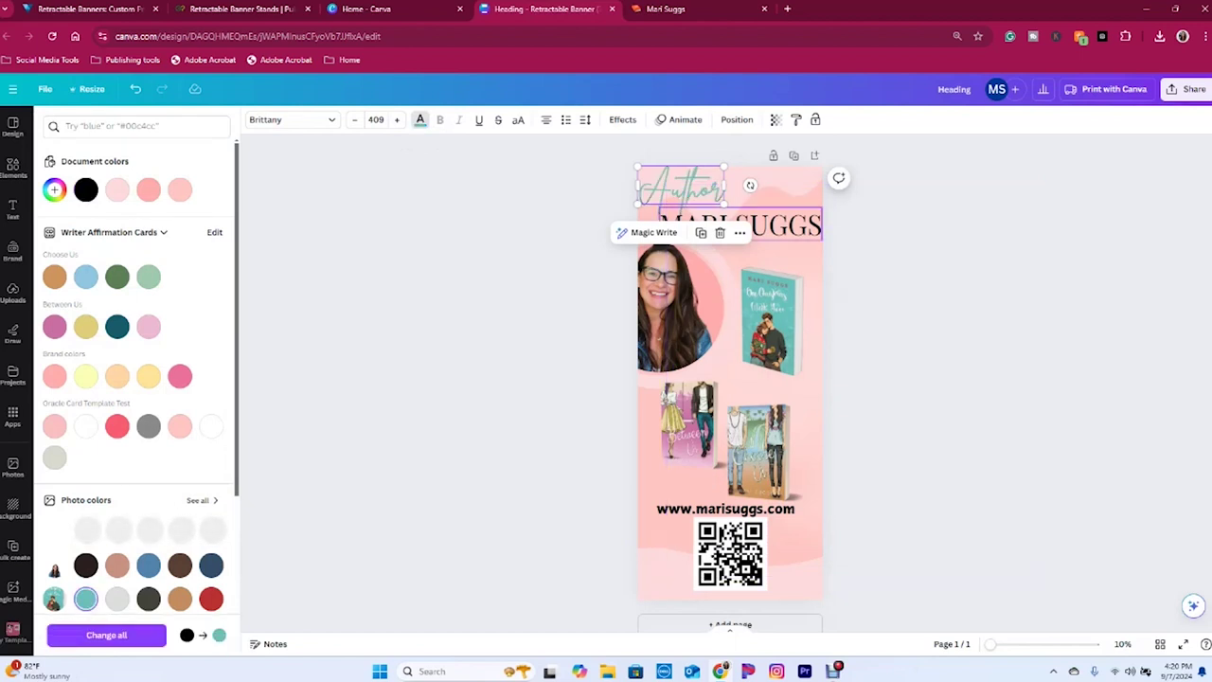
# - Color the author name heading pink and the website URL orange
pyautogui.click(741, 225)
pyautogui.scroll(-2, 135, 398)
pyautogui.scroll(2, 135, 397)
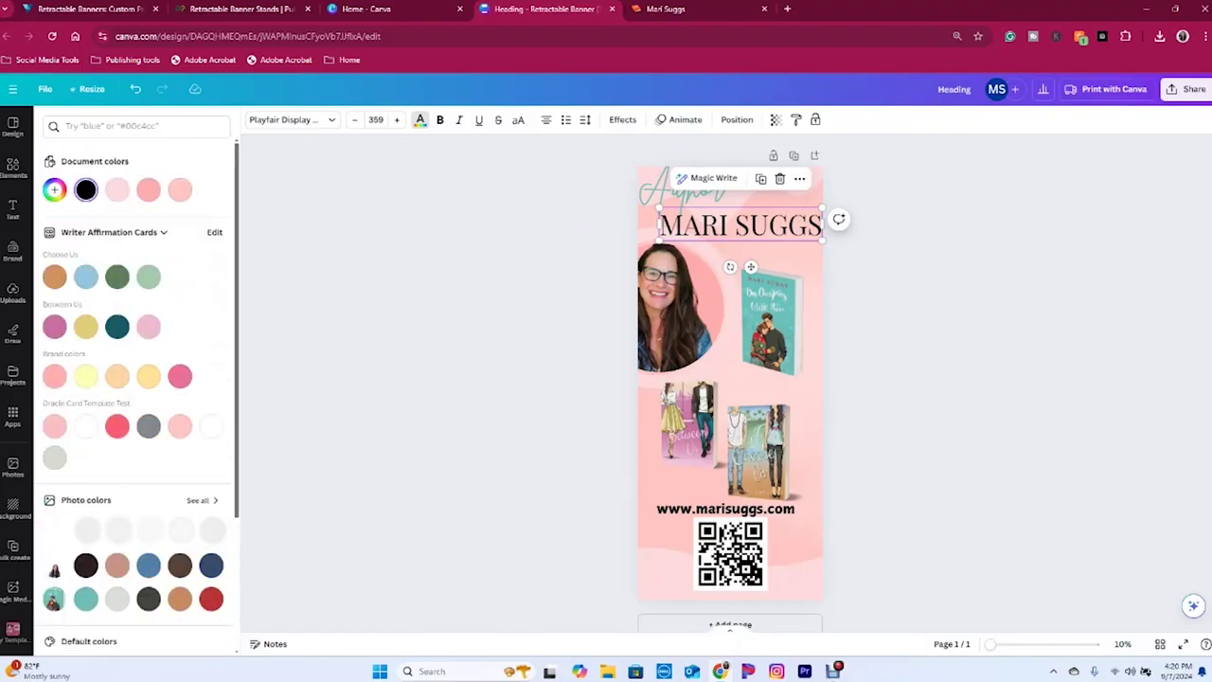
pyautogui.click(54, 326)
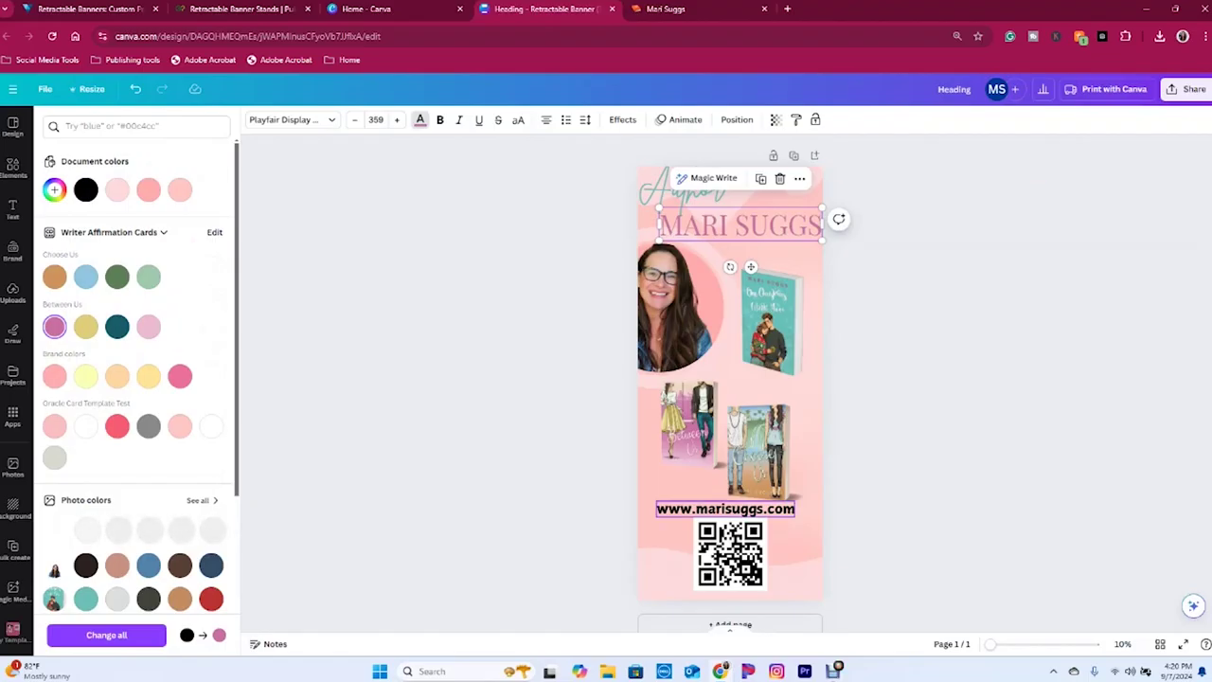
pyautogui.click(725, 509)
pyautogui.scroll(-3, 180, 598)
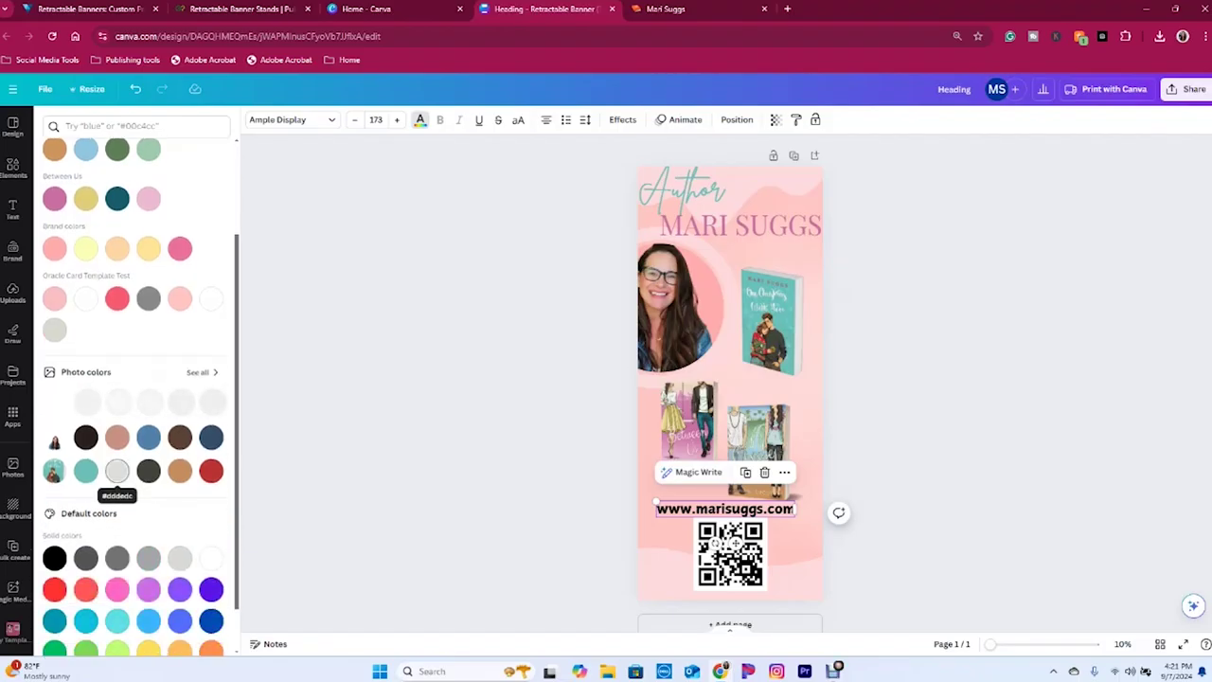
pyautogui.click(54, 149)
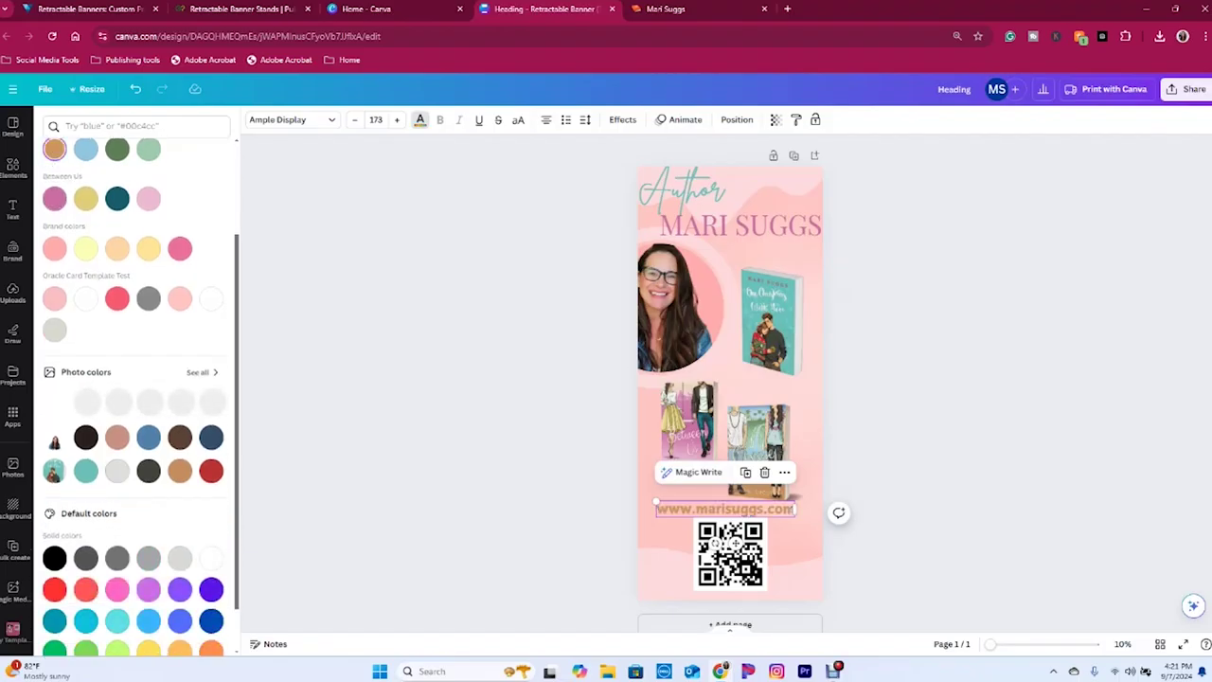
pyautogui.click(731, 554)
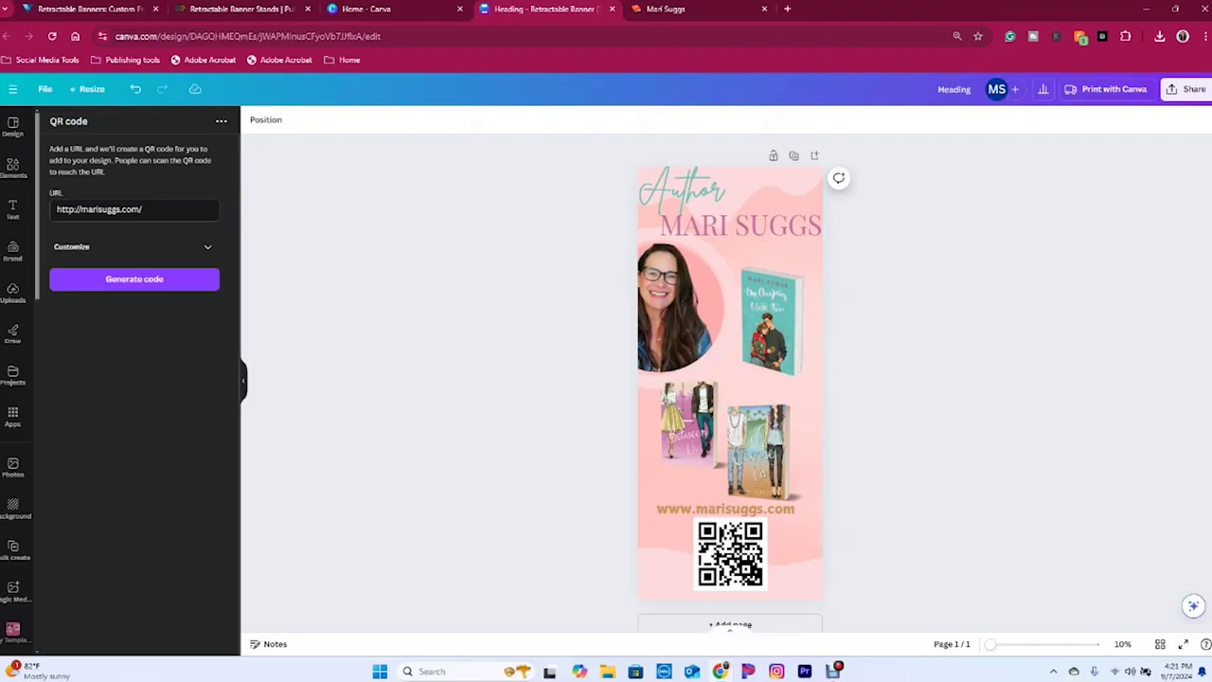
pyautogui.click(758, 469)
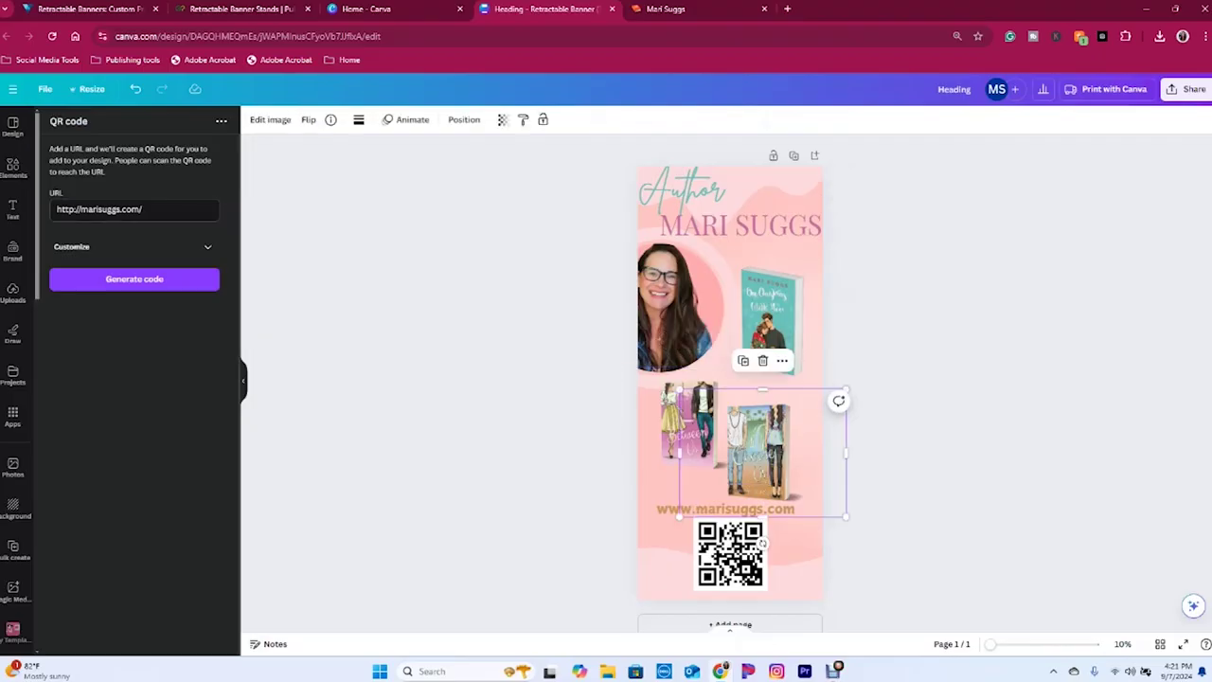
# - Enlarge the two-book cover group, then view Vistaprint's retractable banners page
pyautogui.moveTo(845, 516); pyautogui.dragTo(598, 496)
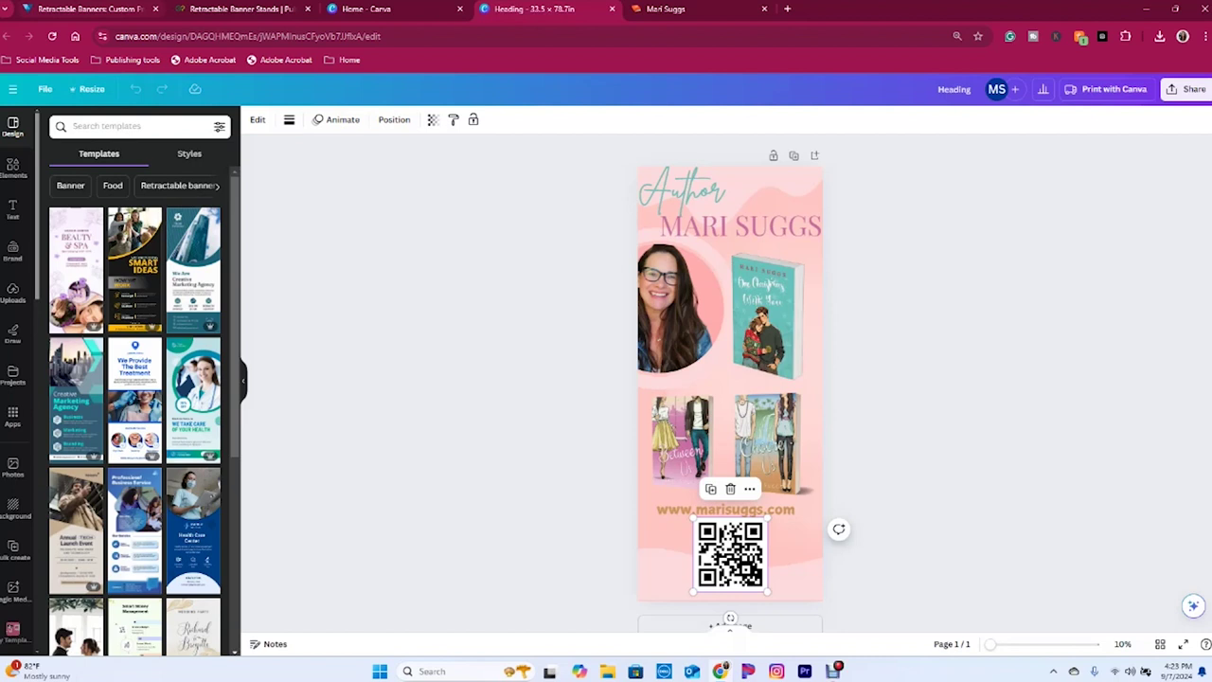
pyautogui.click(90, 8)
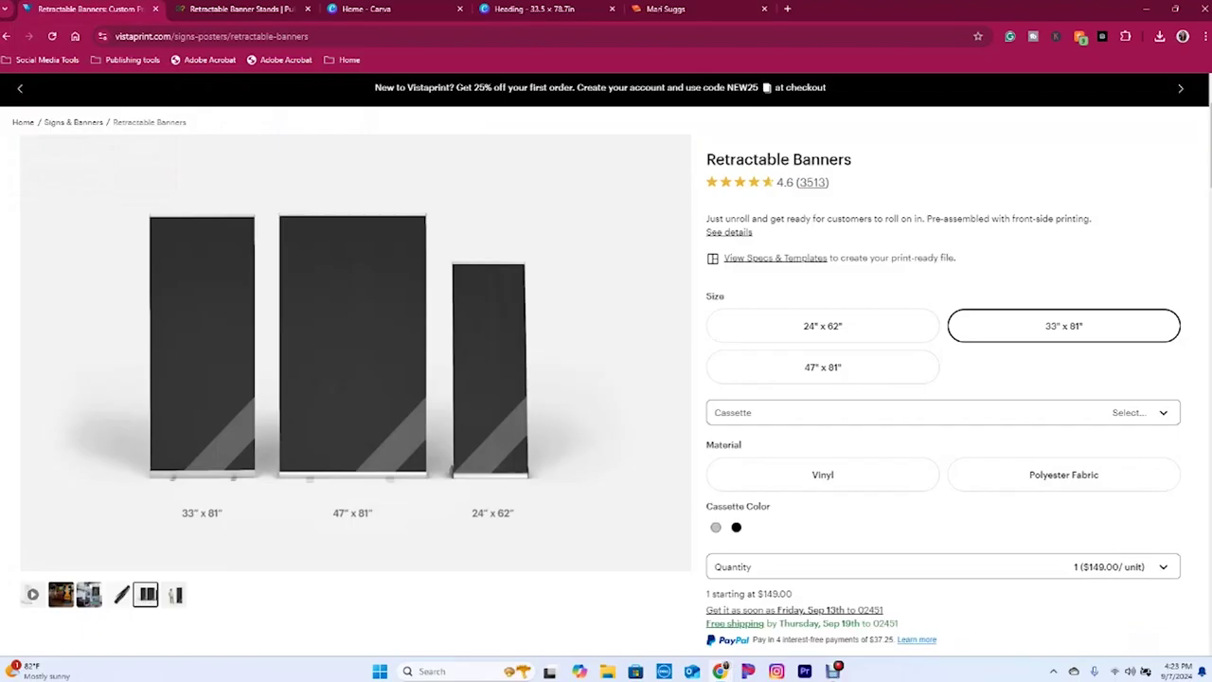
# - Check GotPrint's 33.5" x 78.7" banner stand order page, then return to Canva
pyautogui.hotkey('ctrl', 'Tab')
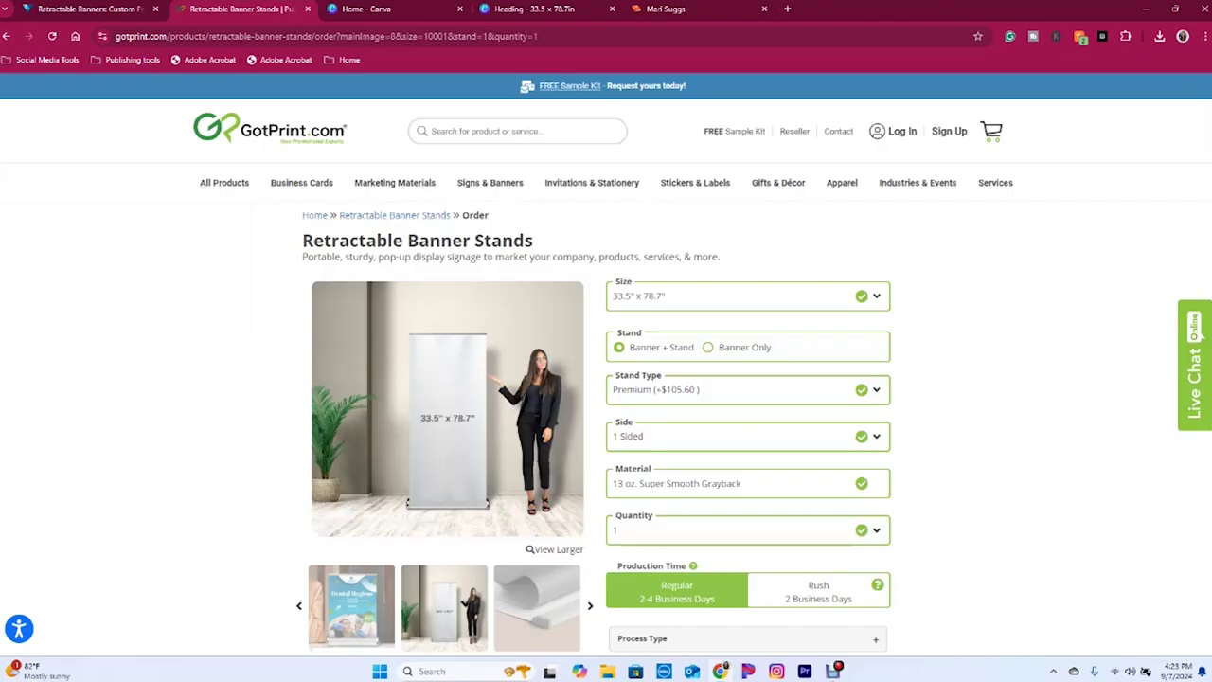
pyautogui.click(596, 8)
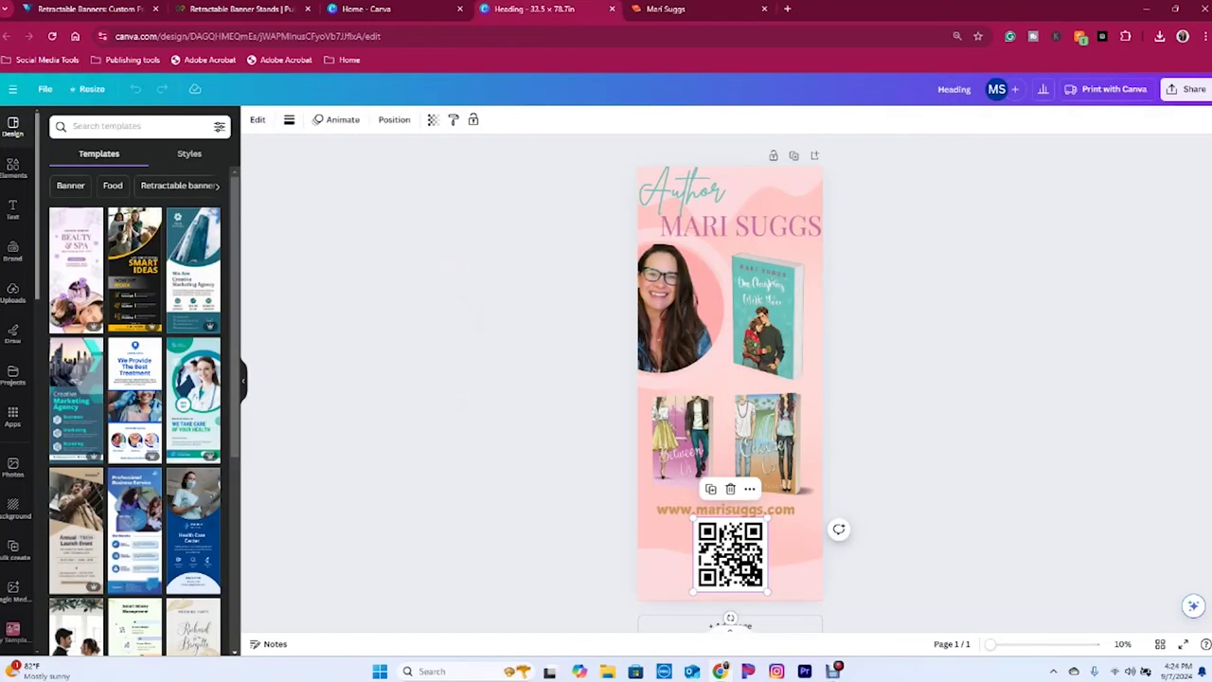
# - Nudge the author name heading slightly left and deselect it
pyautogui.press('Escape')
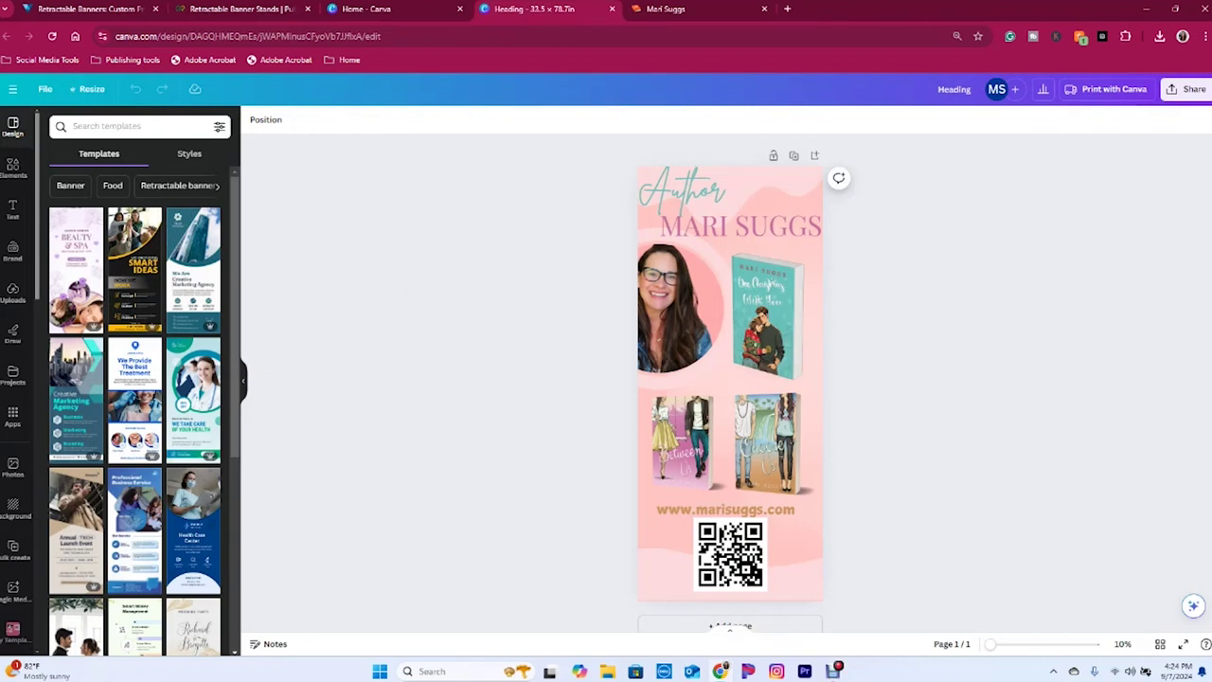
pyautogui.moveTo(741, 225); pyautogui.dragTo(738, 225)
pyautogui.click(838, 178)
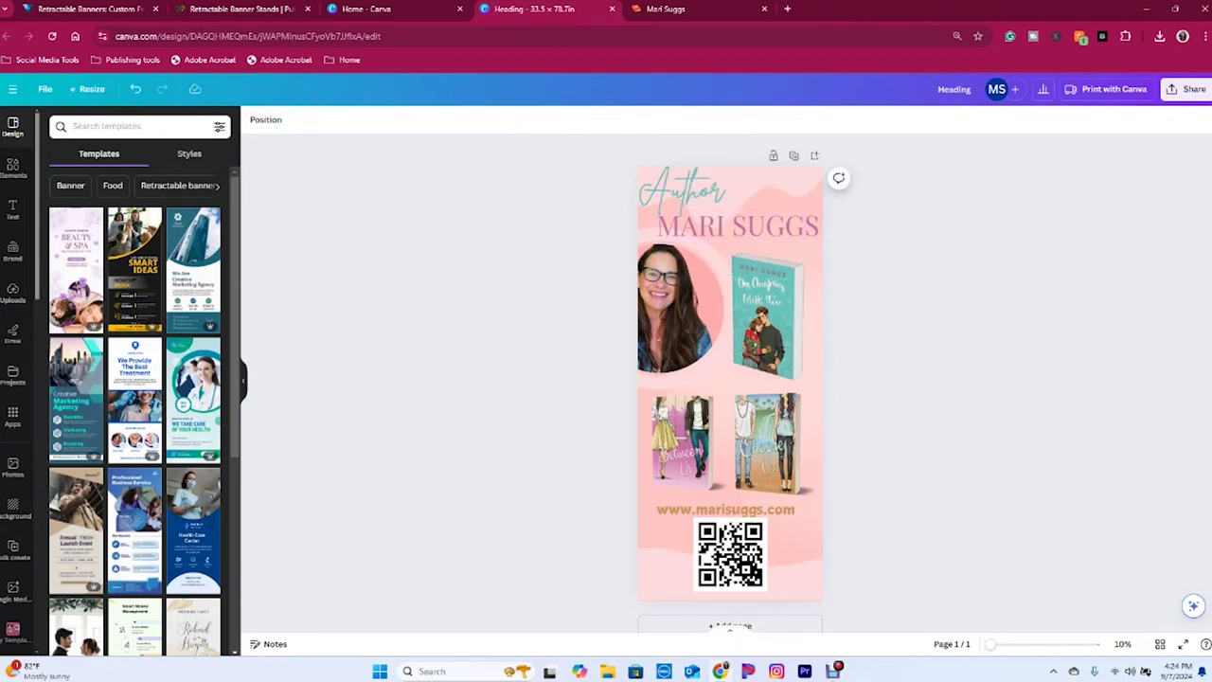